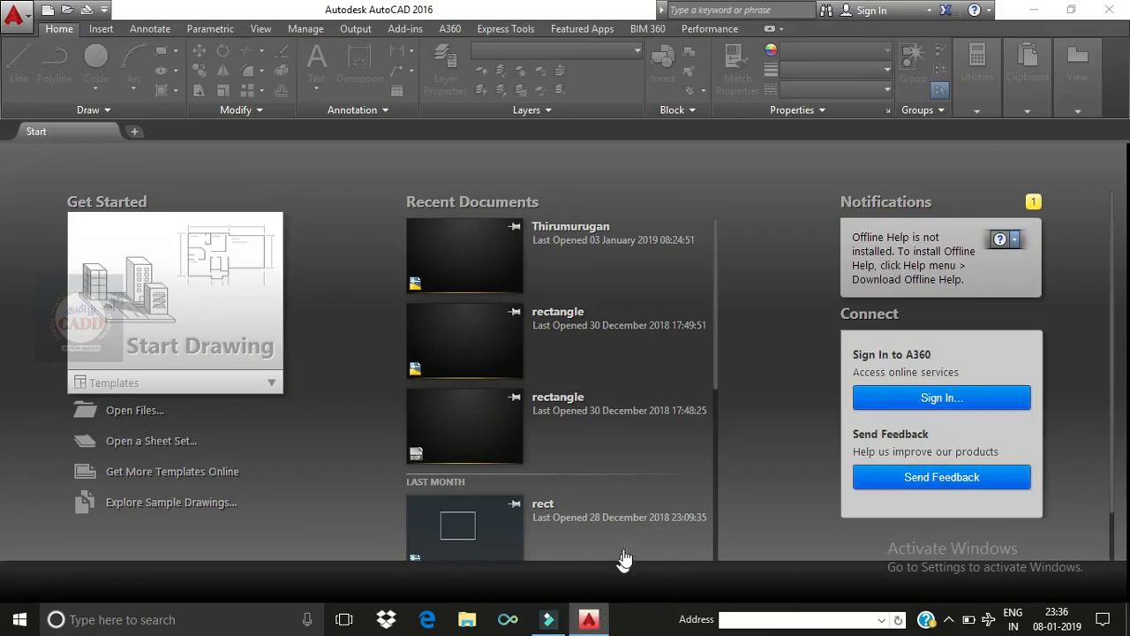
Start a new drawing and set its units to 0.0 length precision with Millimeters as the insertion scale.
left_click(154, 279)
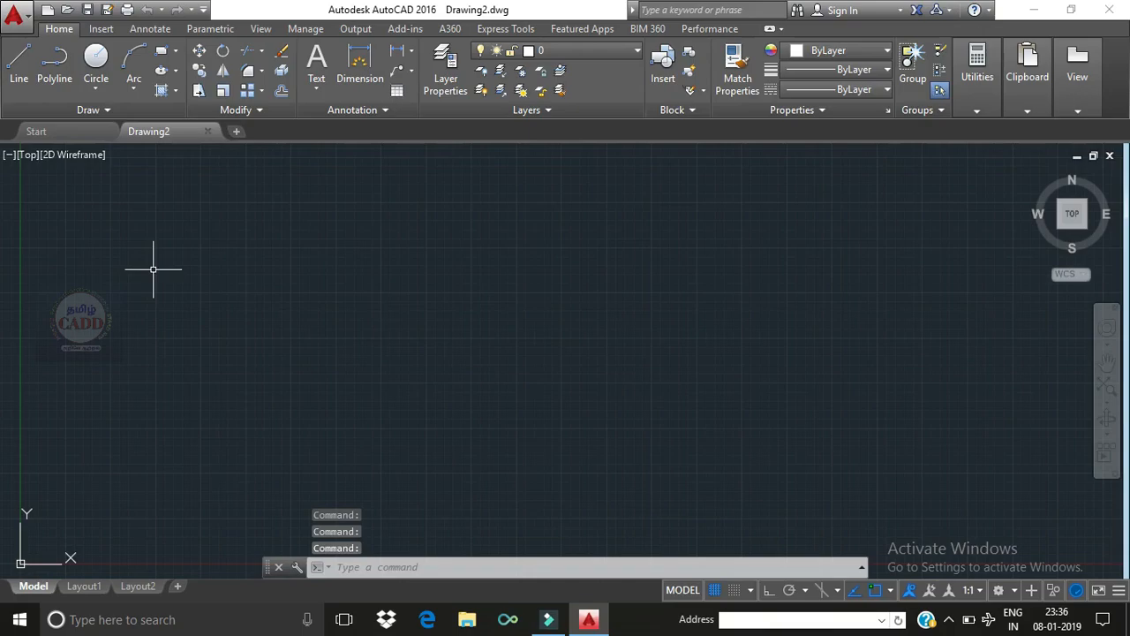
type("un")
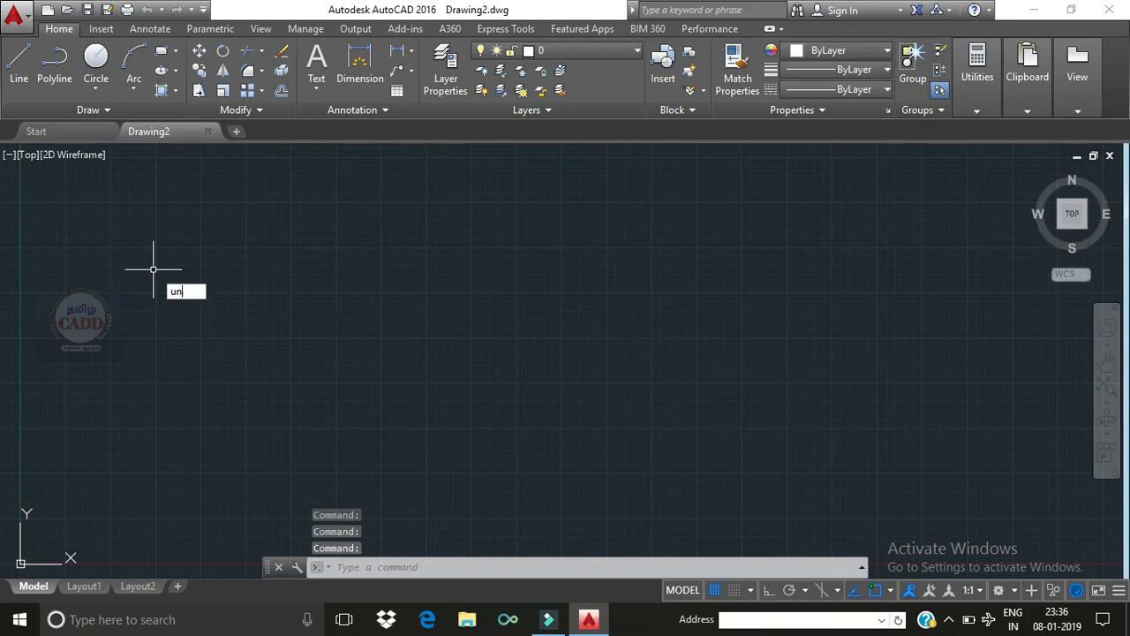
key("Return")
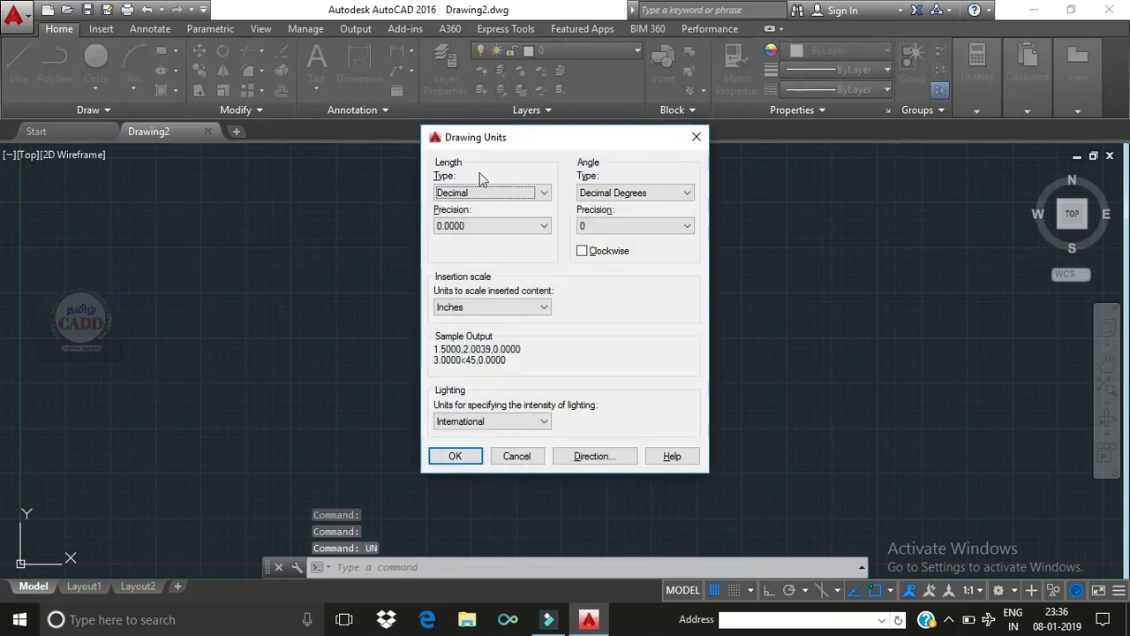
left_click(474, 228)
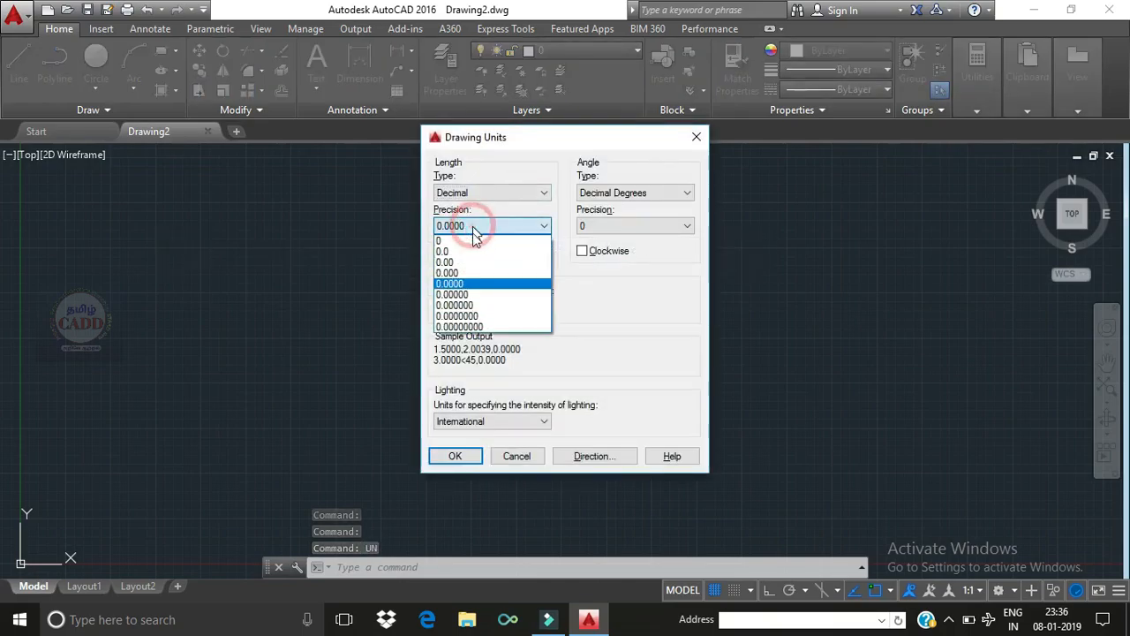
left_click(461, 254)
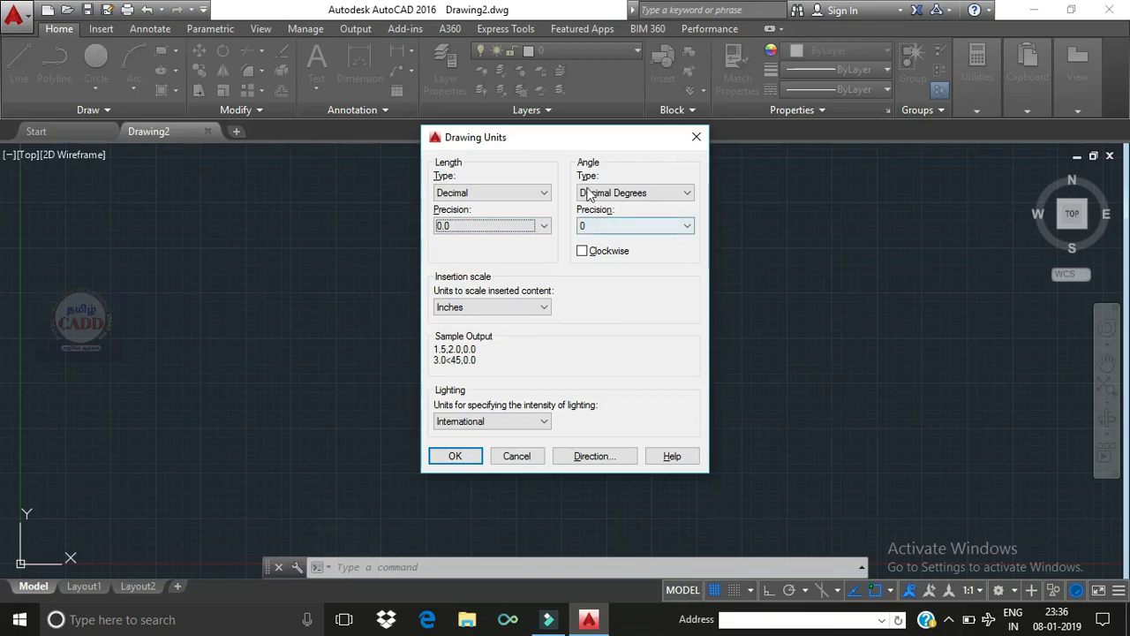
left_click(488, 307)
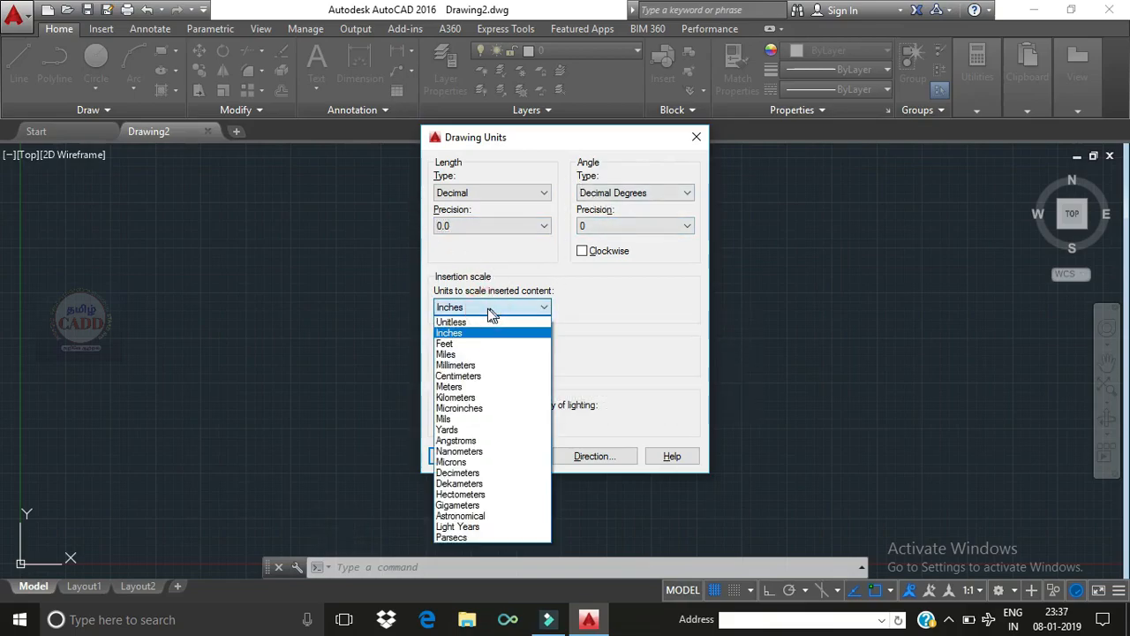
left_click(456, 366)
left_click(463, 452)
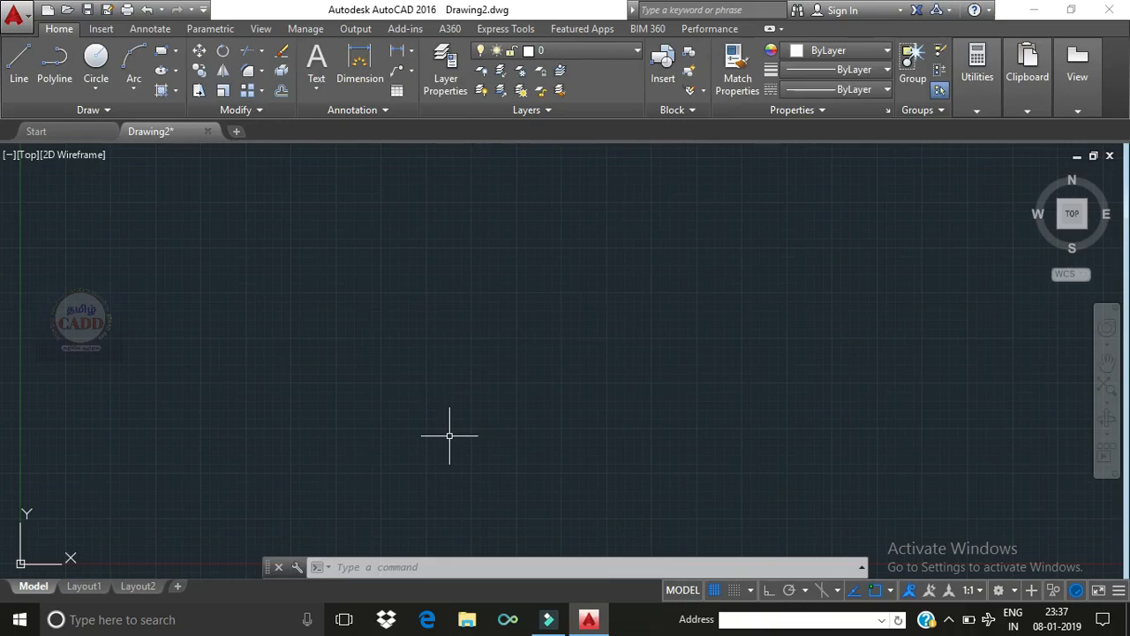
Set the model space limits with the default lower left corner and an upper right corner of 500,500.
type("limits")
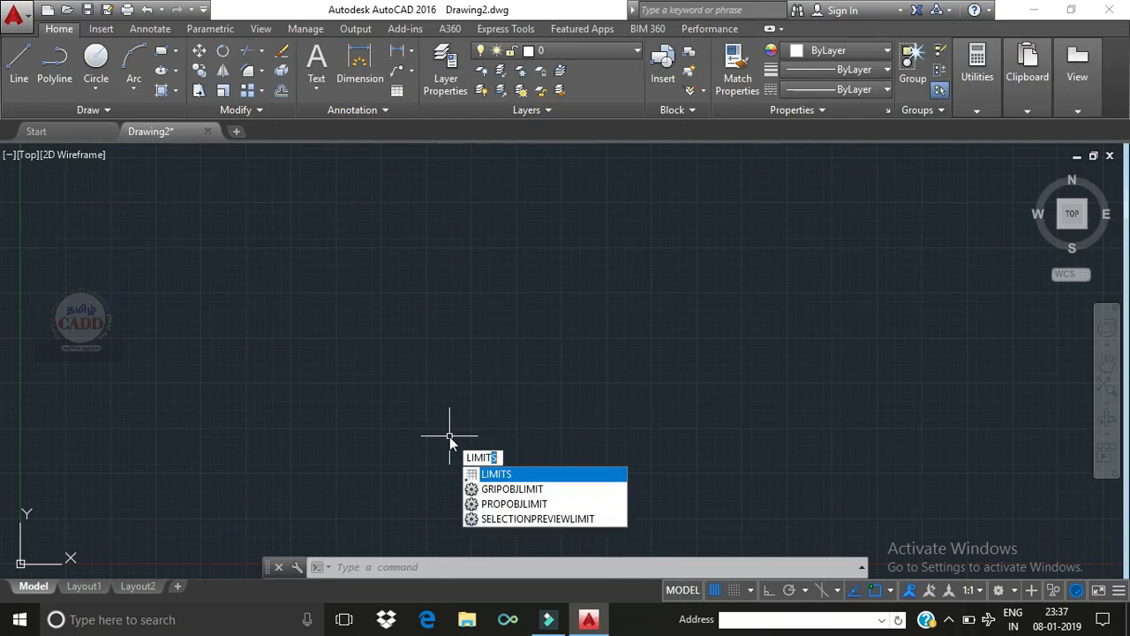
key("Return")
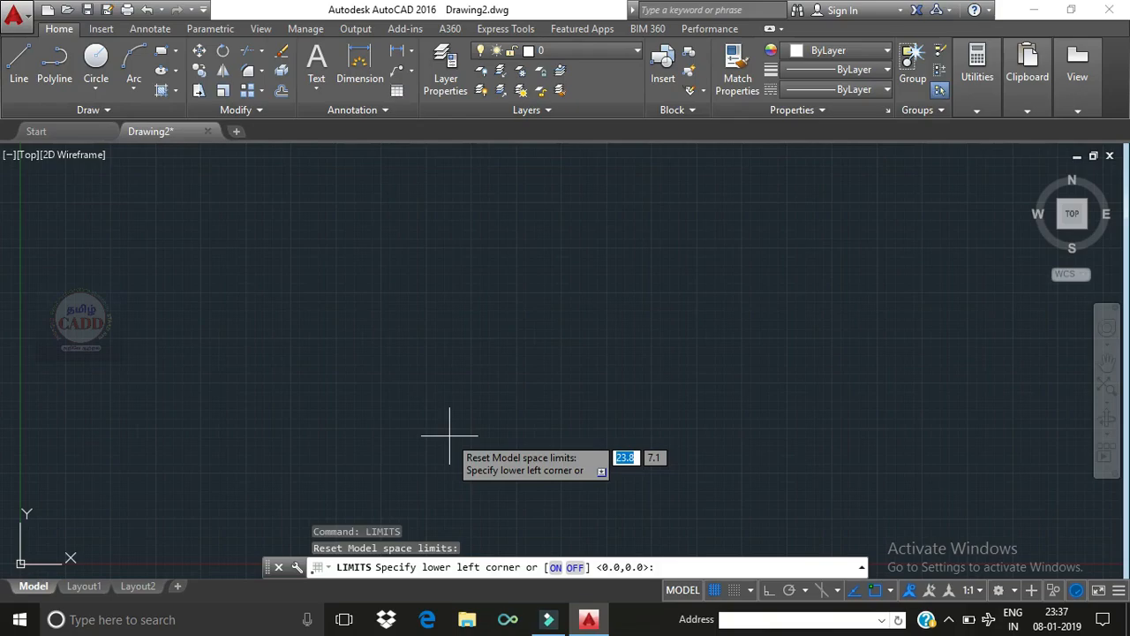
key("Return")
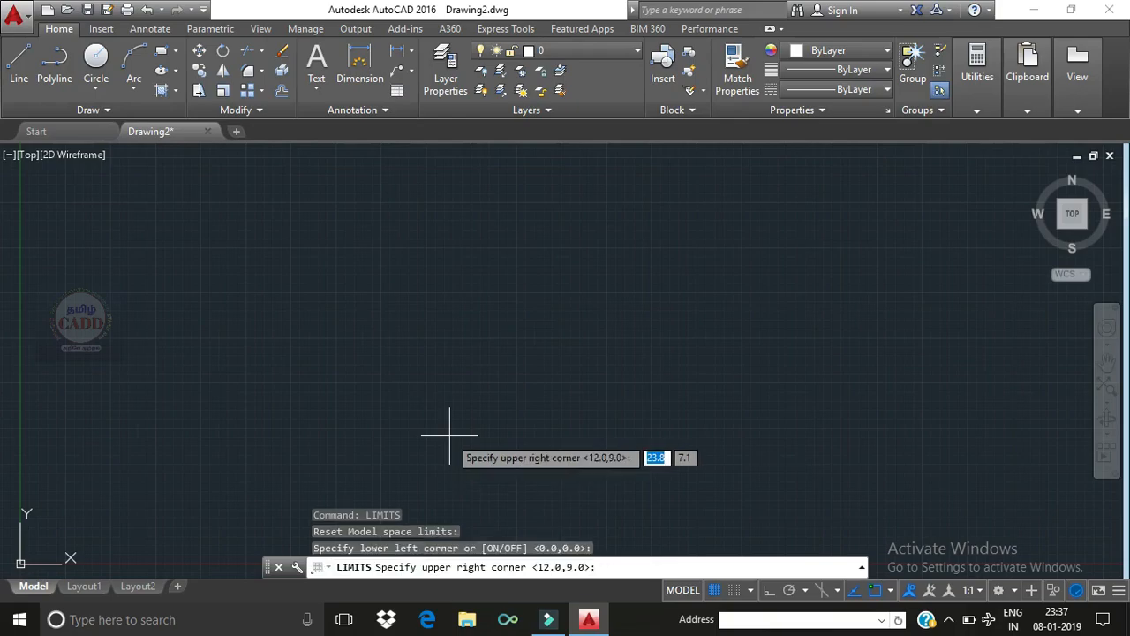
type("500")
key("Tab")
type("500")
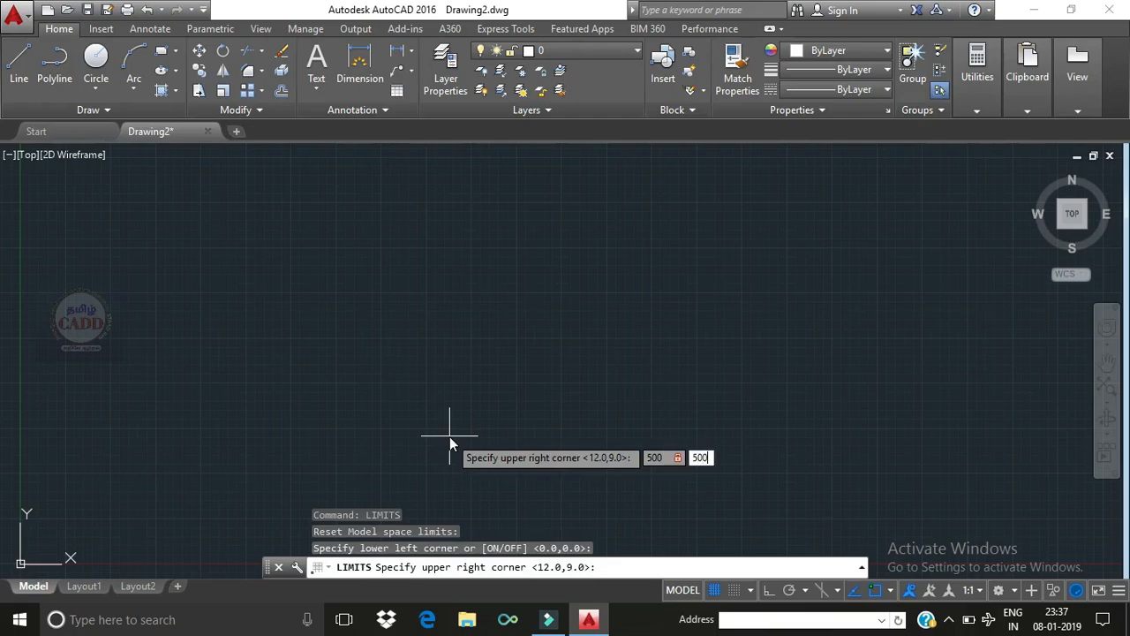
key("Return")
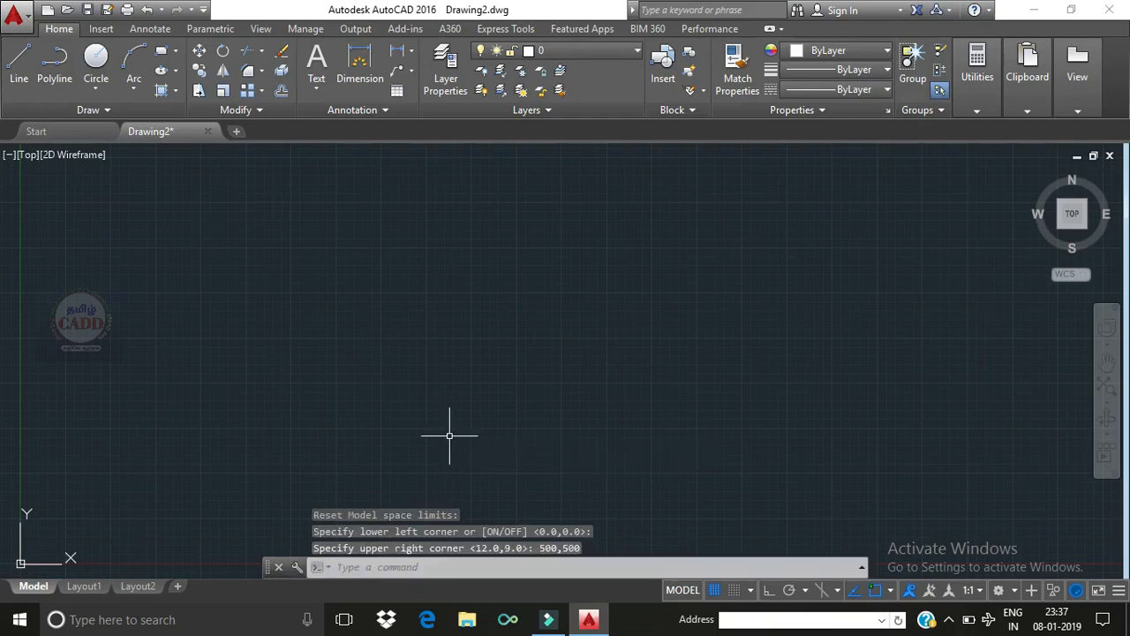
Zoom to show the entire drawing area using the All option, keeping the origin in view.
type("z")
key("Return")
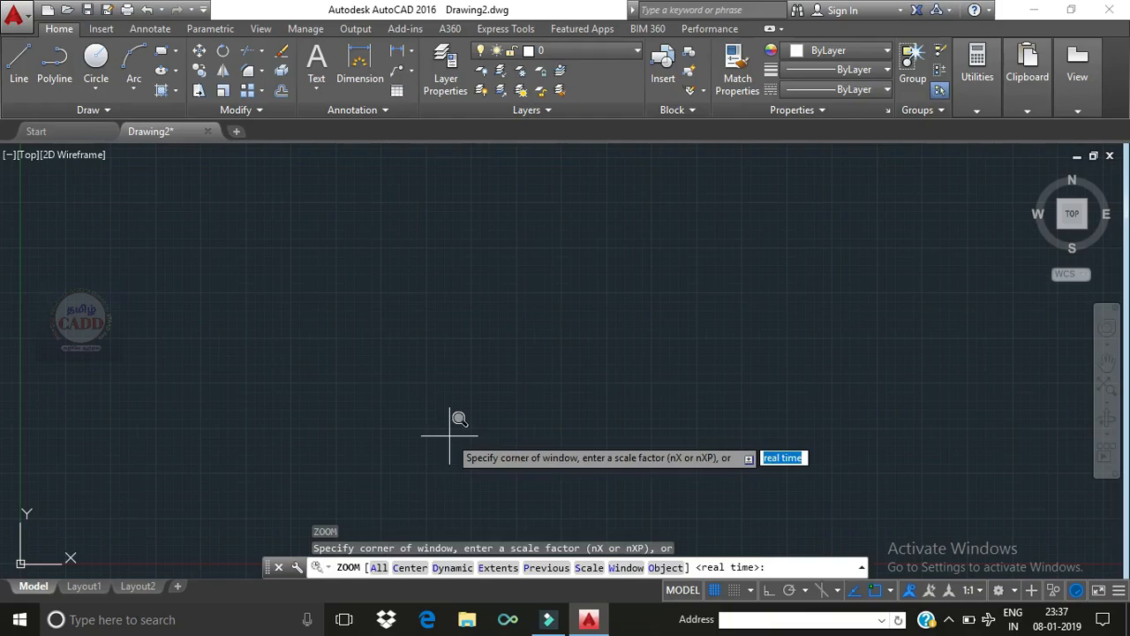
type("a")
key("Return")
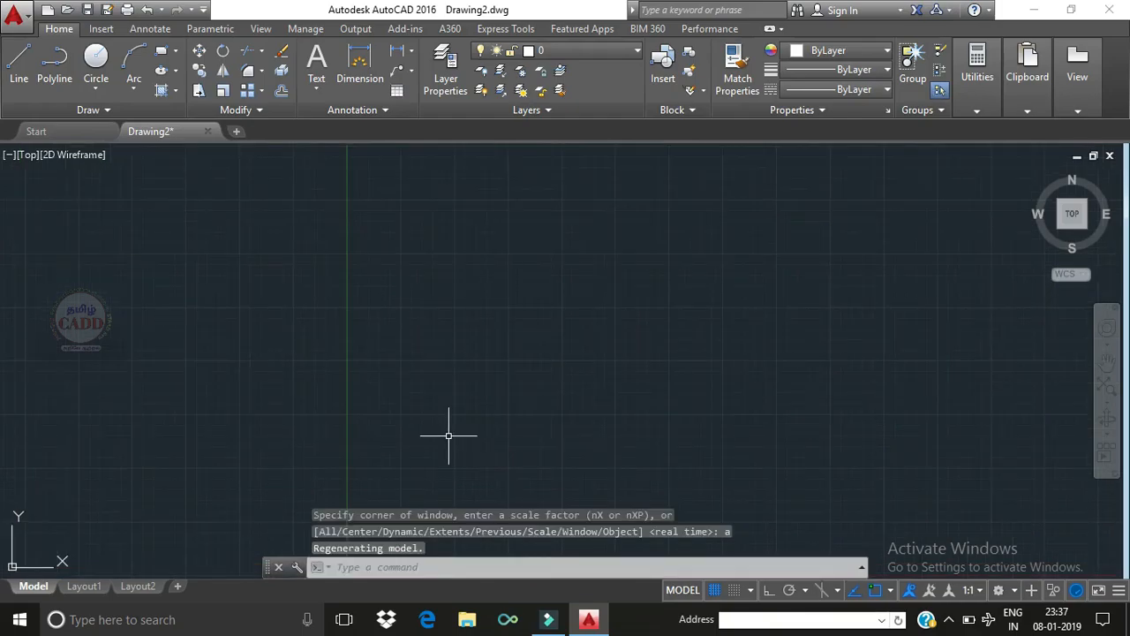
scroll(443, 439, "down", 6)
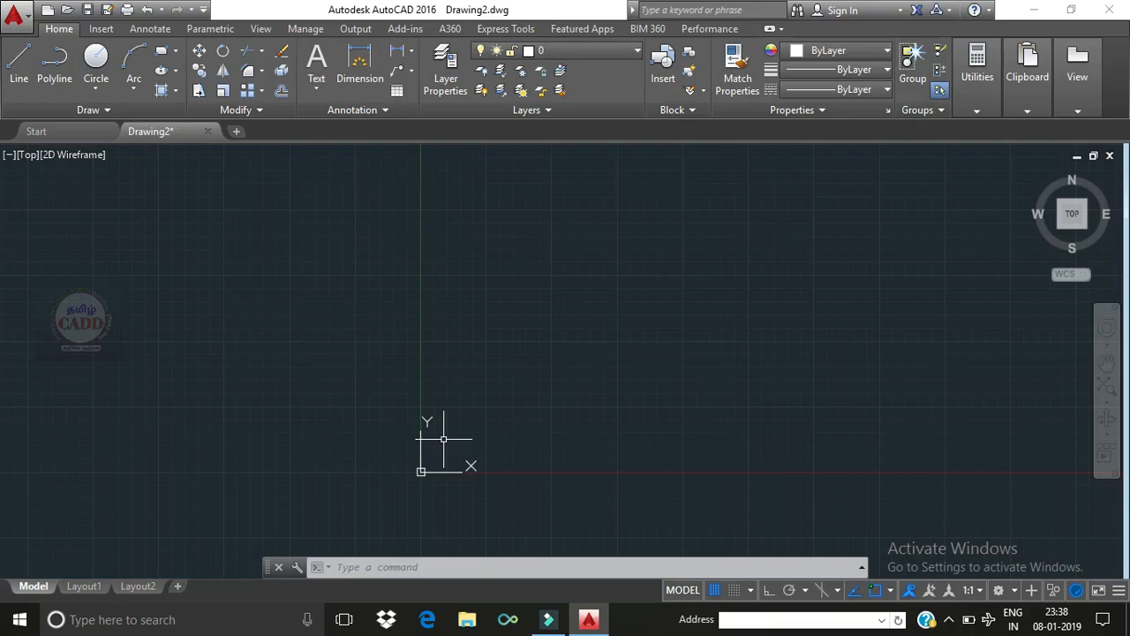
Draw a trial arc through three freely picked points across the Y axis above the origin, and erase it.
type("a")
key("Return")
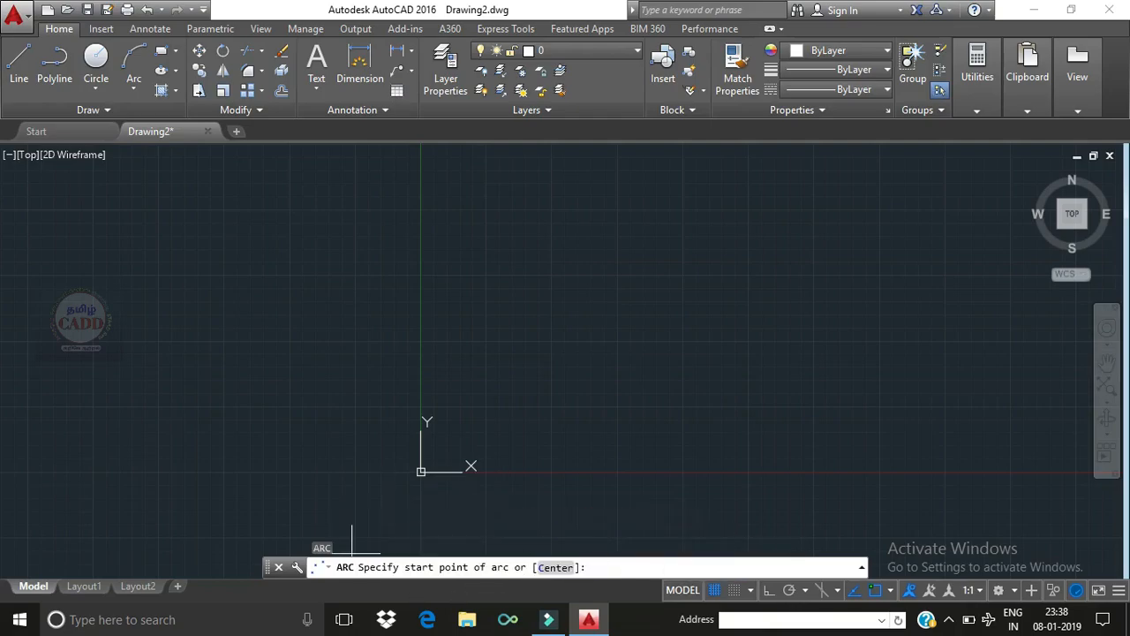
left_click(135, 85)
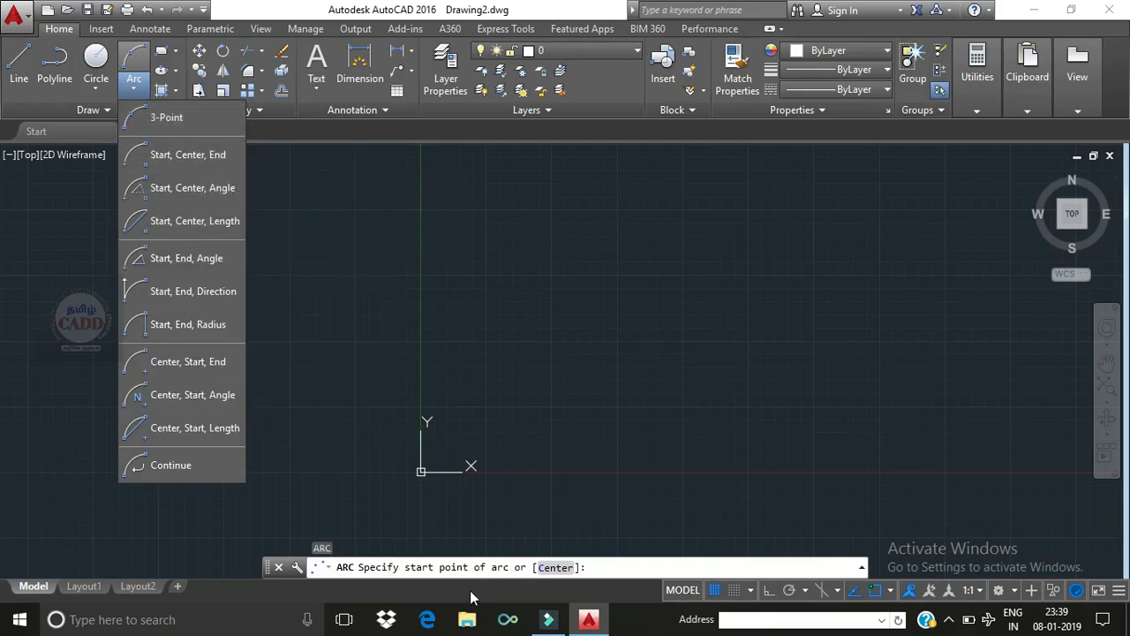
left_click(355, 338)
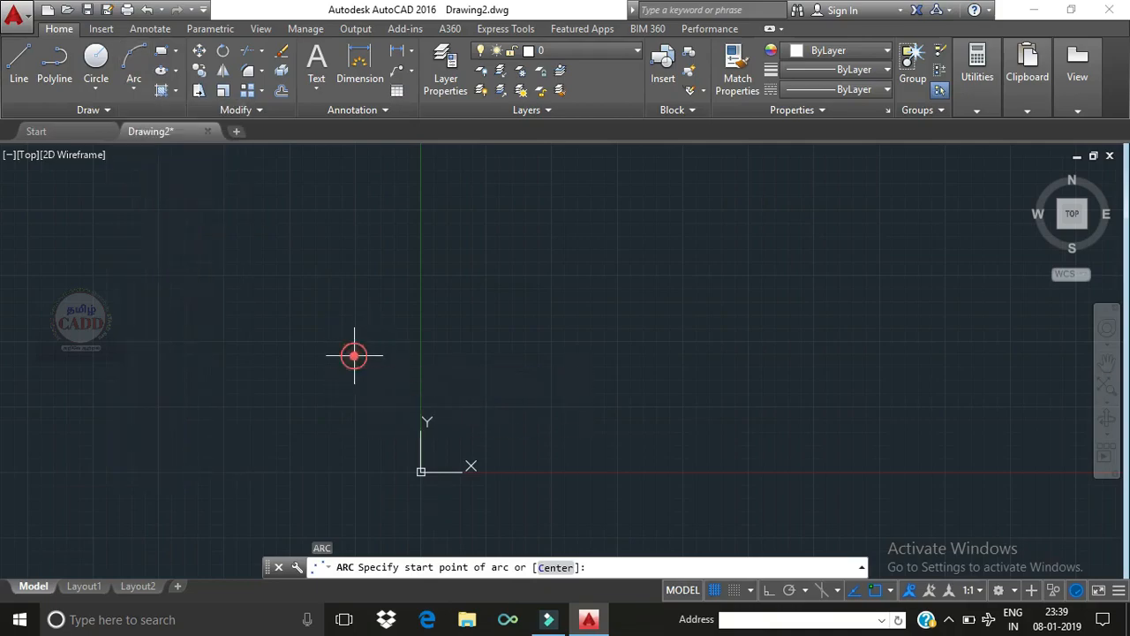
left_click(354, 355)
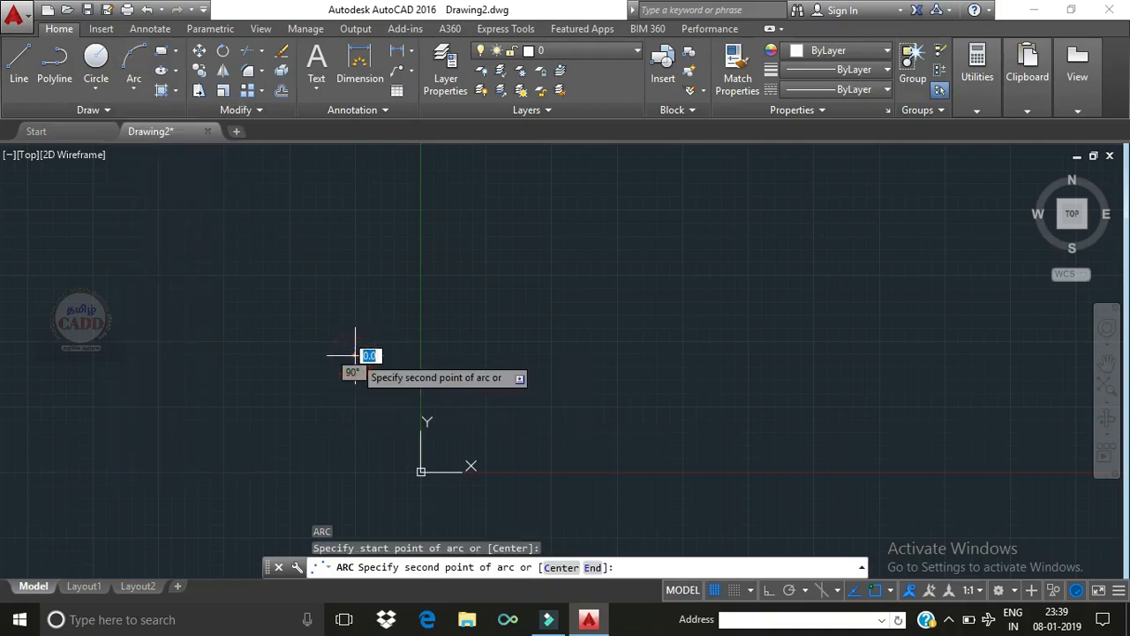
left_click(482, 255)
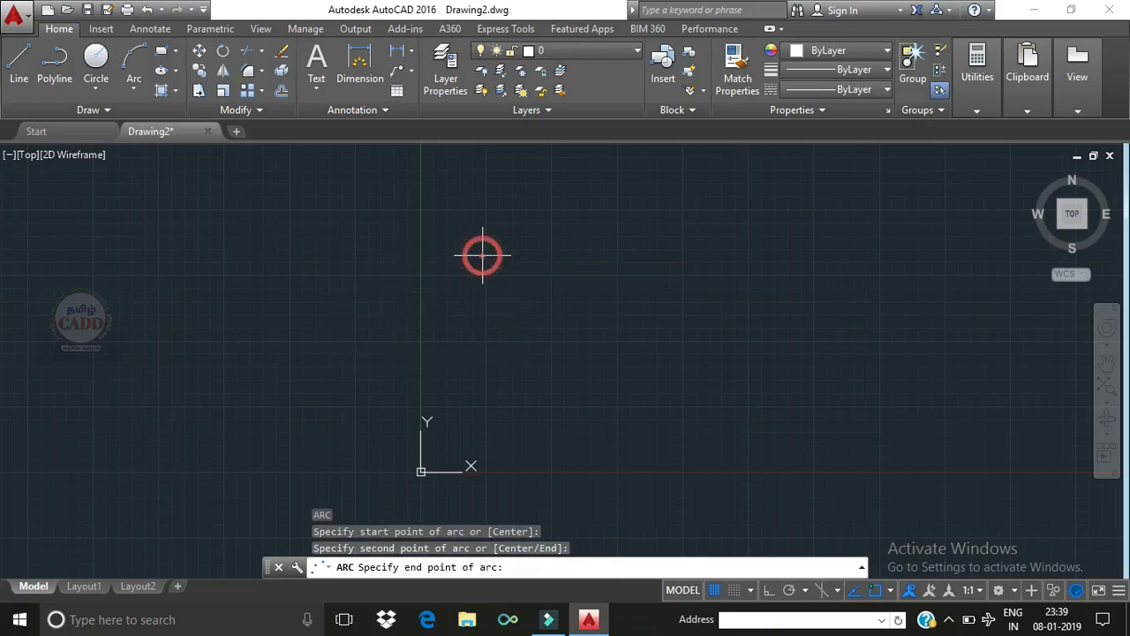
left_click(605, 281)
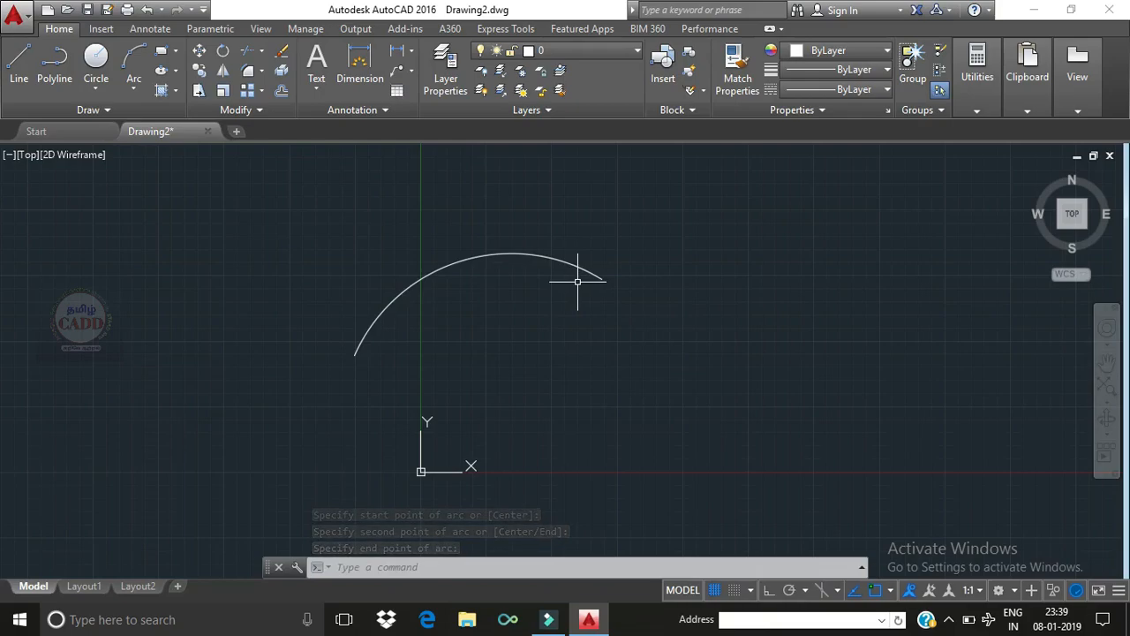
mouse_move(634, 273)
left_mouse_down()
mouse_move(465, 275)
mouse_move(479, 297)
left_mouse_up()
key("Delete")
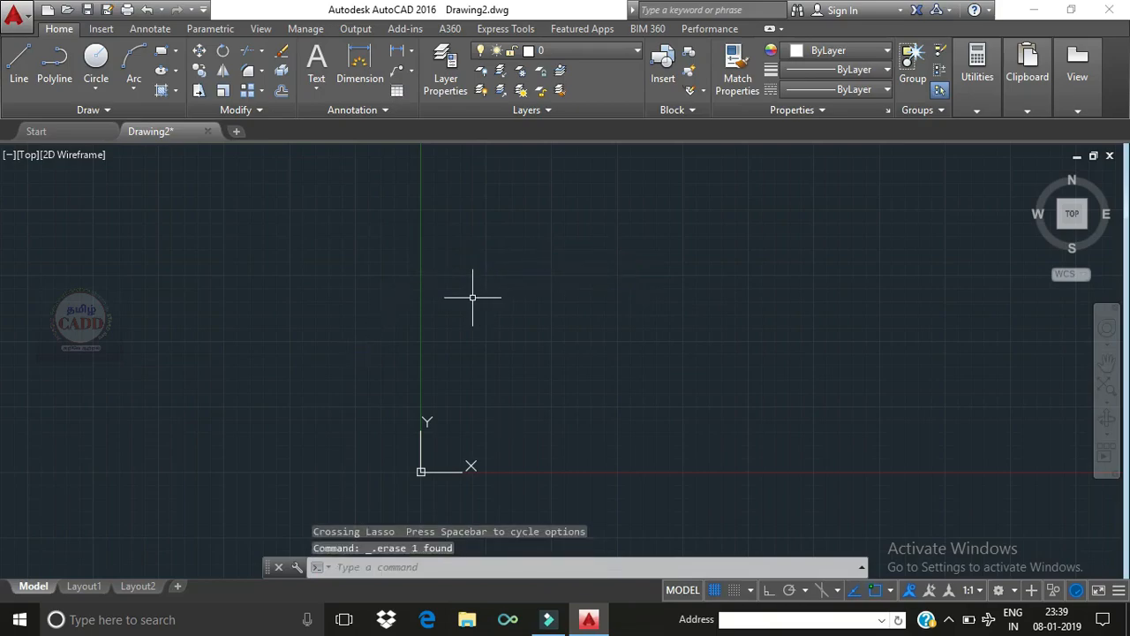
Draw a 3-Point arc above the origin with its second point at distance 500 and its end point at distance 200.
left_click(134, 83)
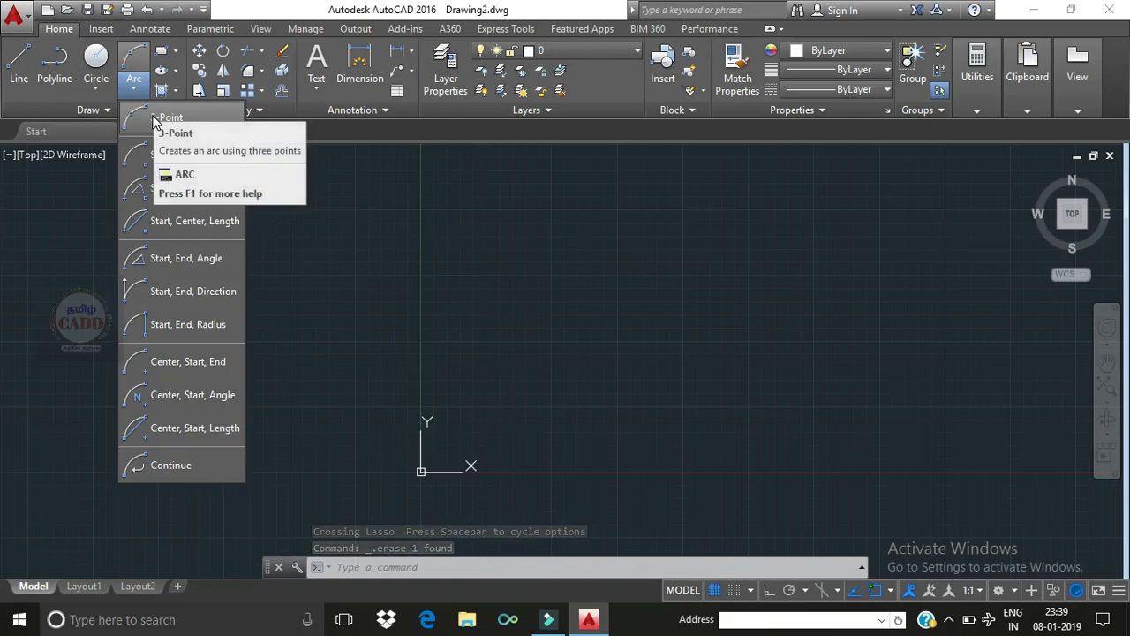
left_click(154, 118)
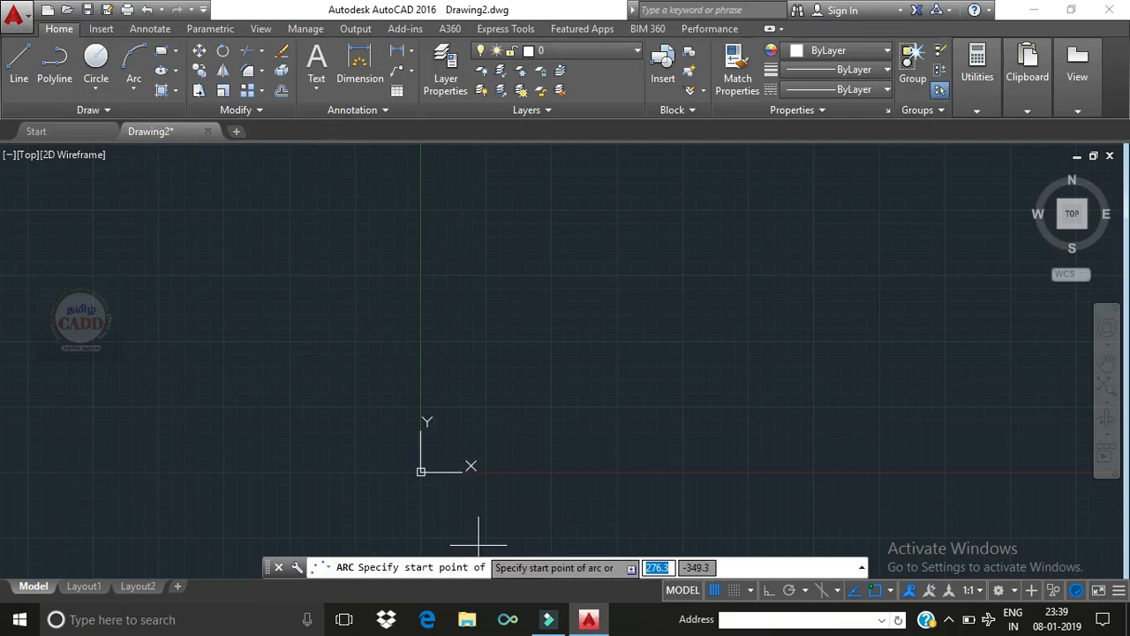
left_click(455, 362)
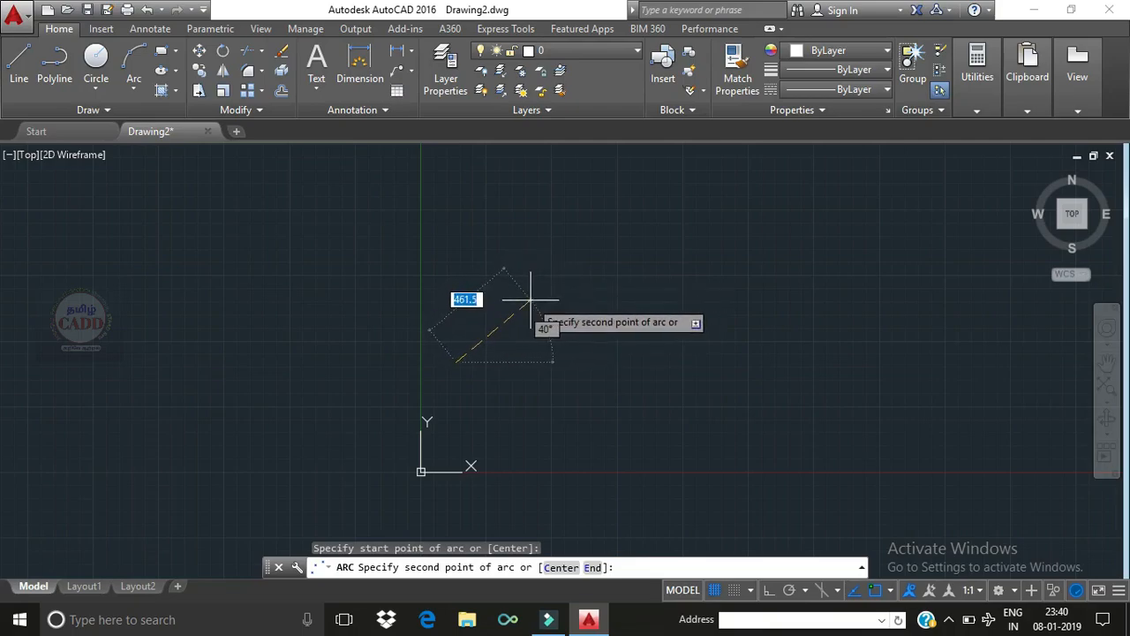
type("500")
key("Return")
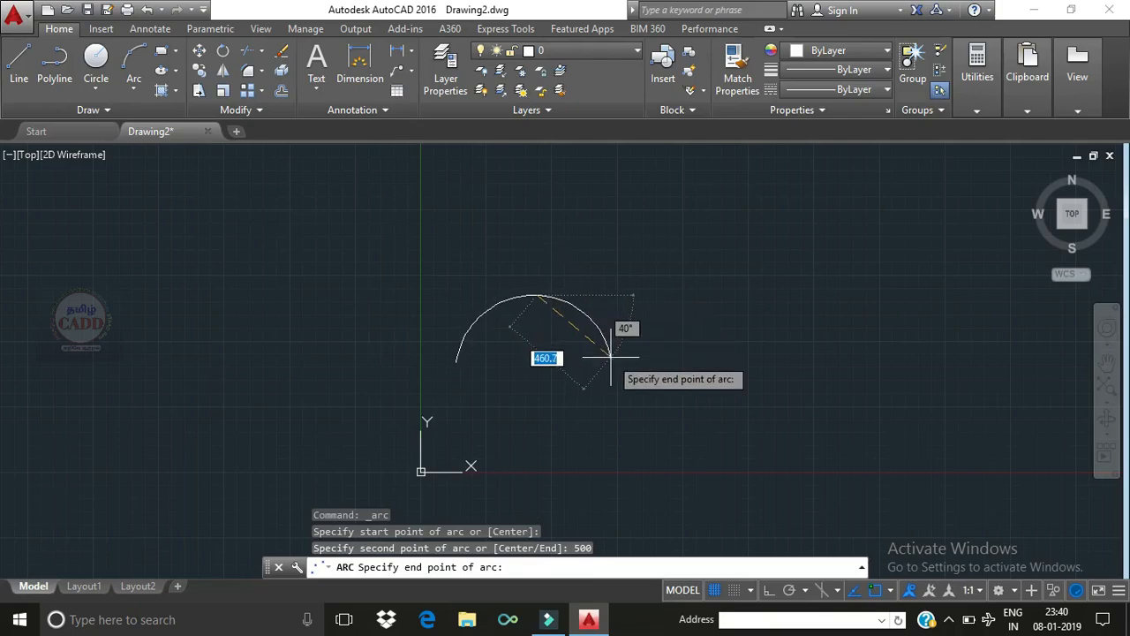
type("200")
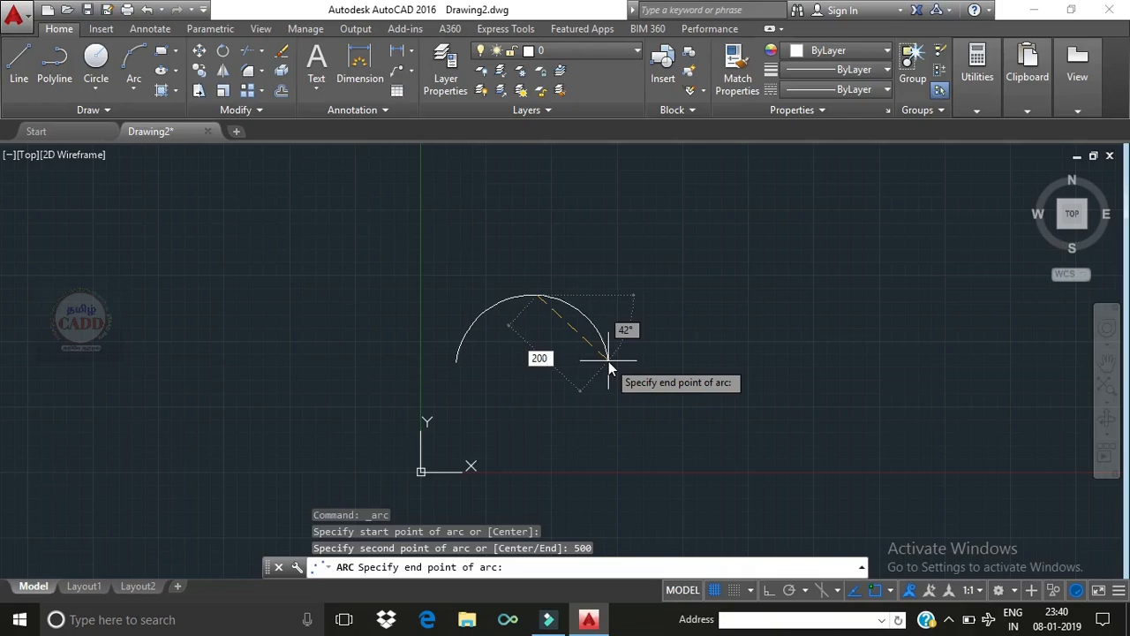
key("Return")
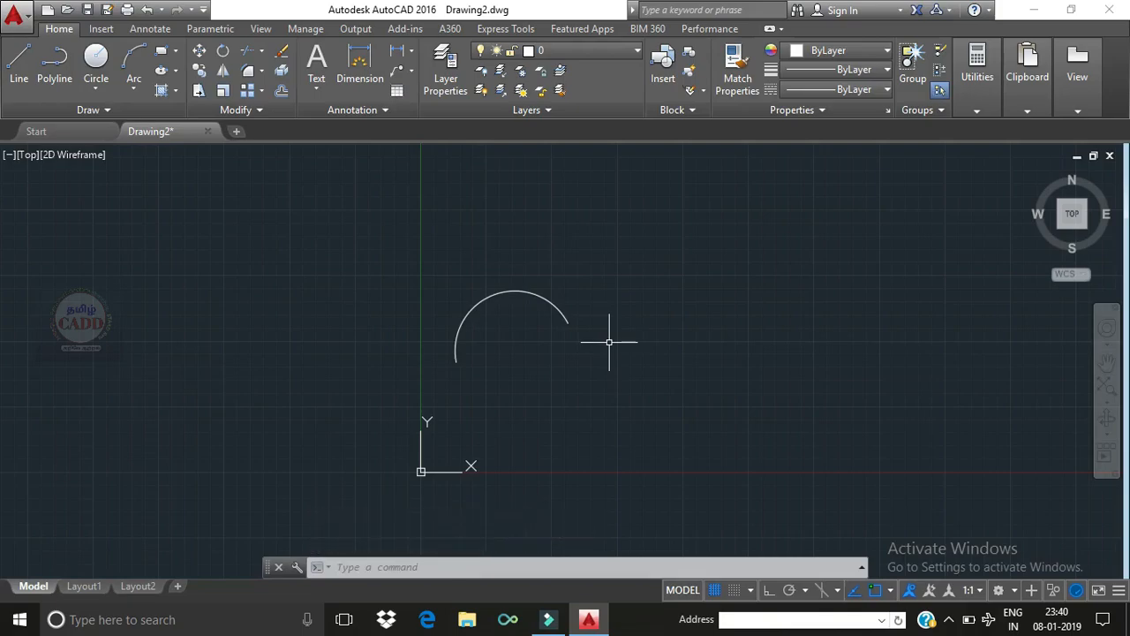
Draw another 3-Point arc freehand just below the first arc, ending about 270 mm from its second point.
left_click(130, 91)
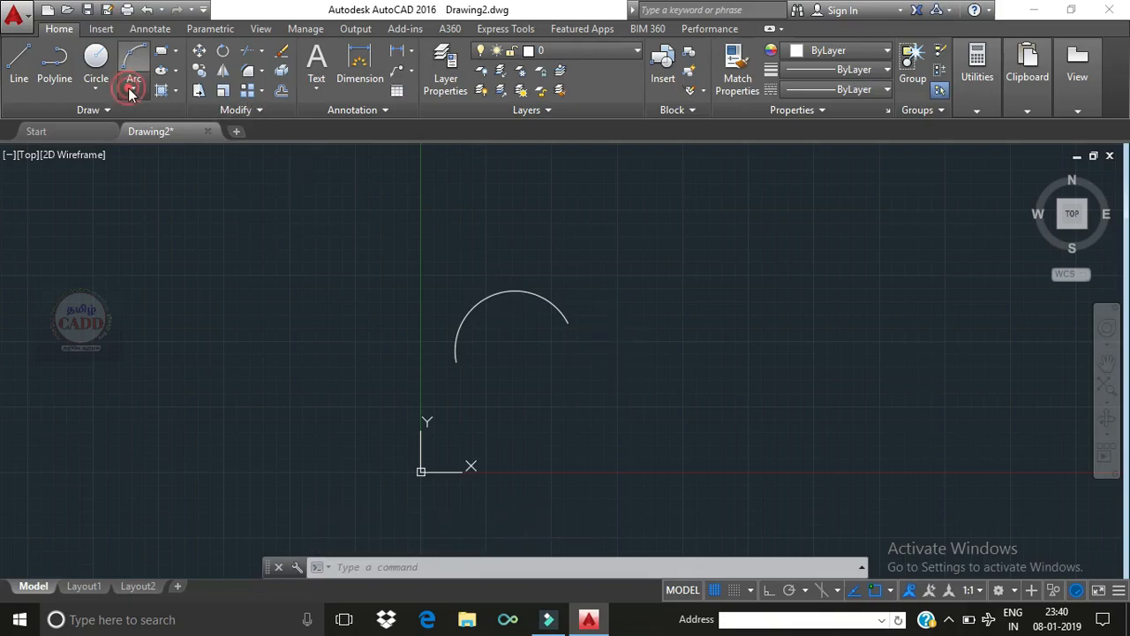
left_click(150, 113)
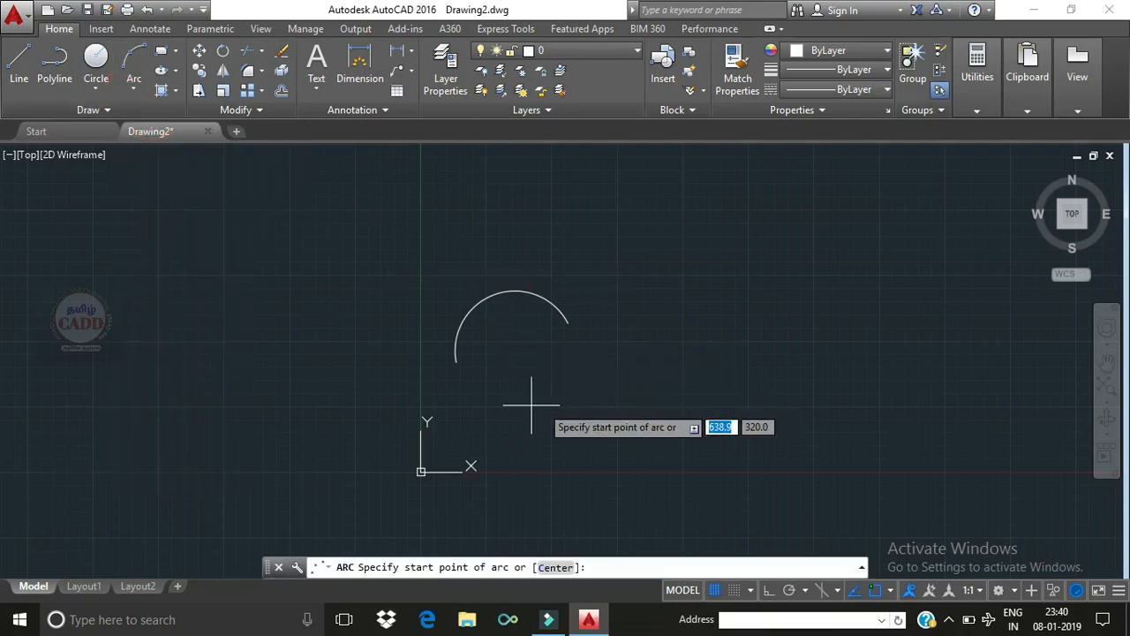
left_click(509, 397)
left_click(594, 337)
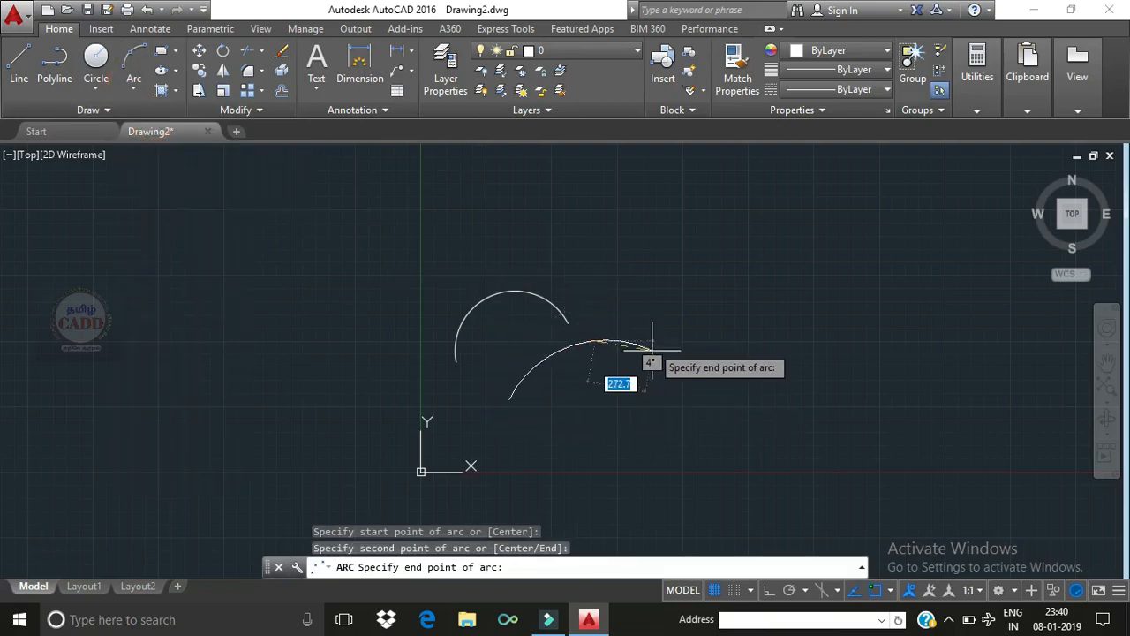
left_click(651, 352)
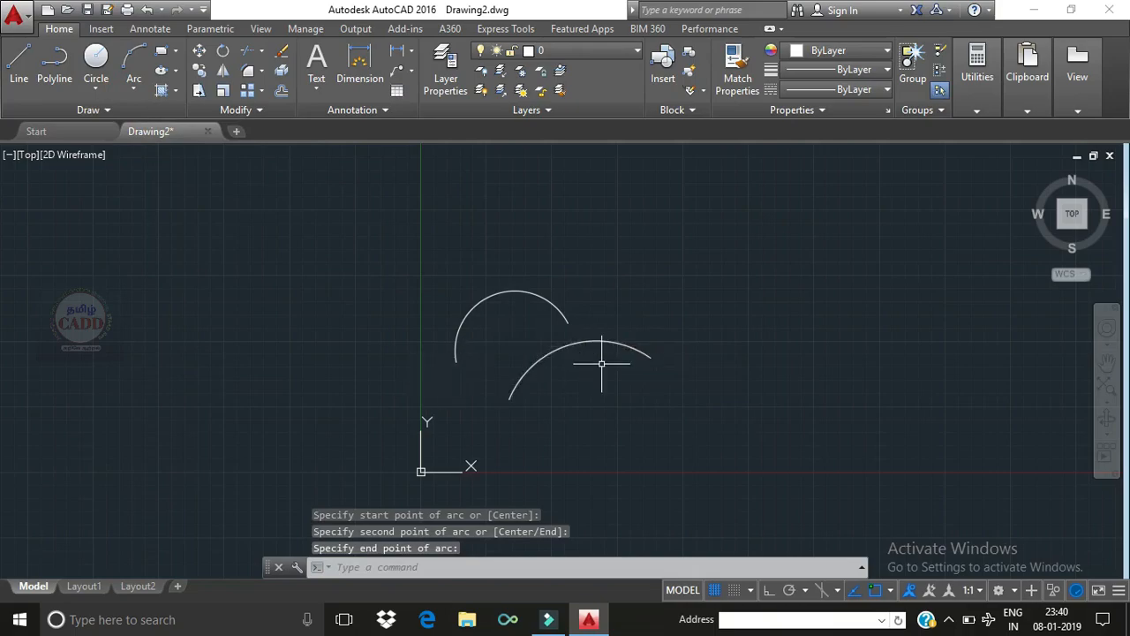
Erase both 3-Point arcs from the drawing.
left_click(137, 88)
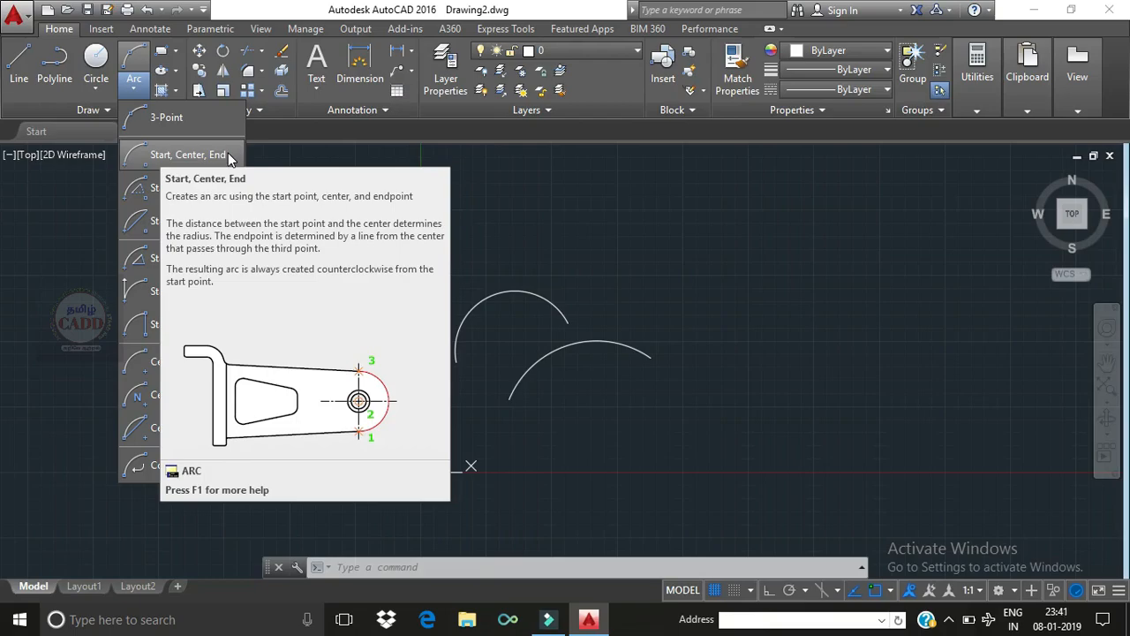
left_click(685, 355)
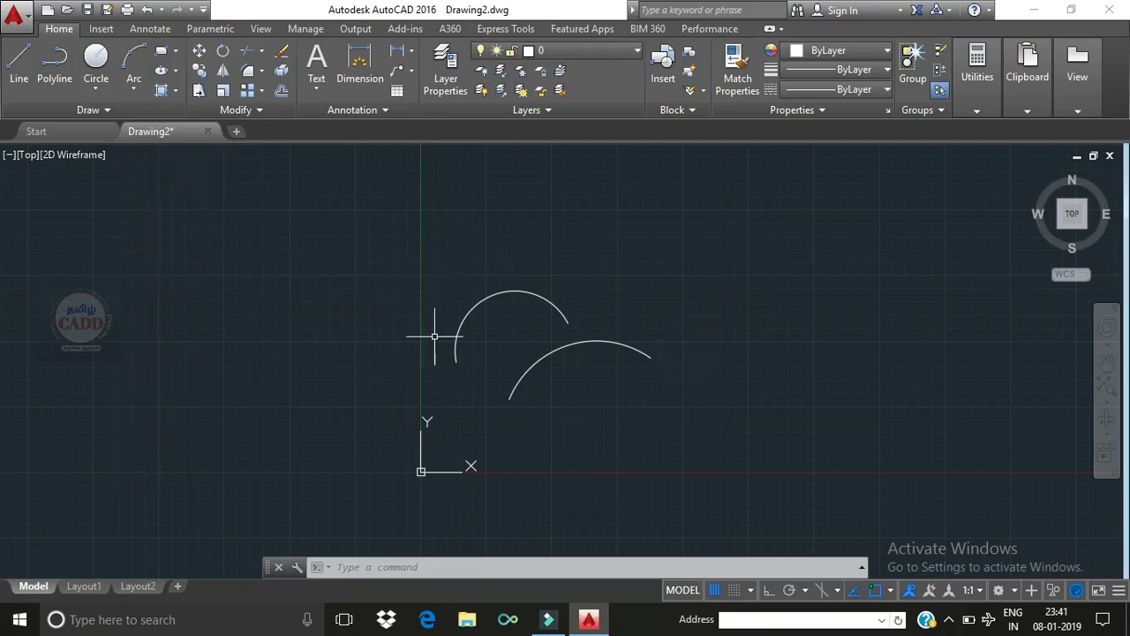
mouse_move(734, 345)
left_mouse_down()
mouse_move(454, 306)
mouse_move(530, 402)
mouse_move(628, 382)
left_mouse_up()
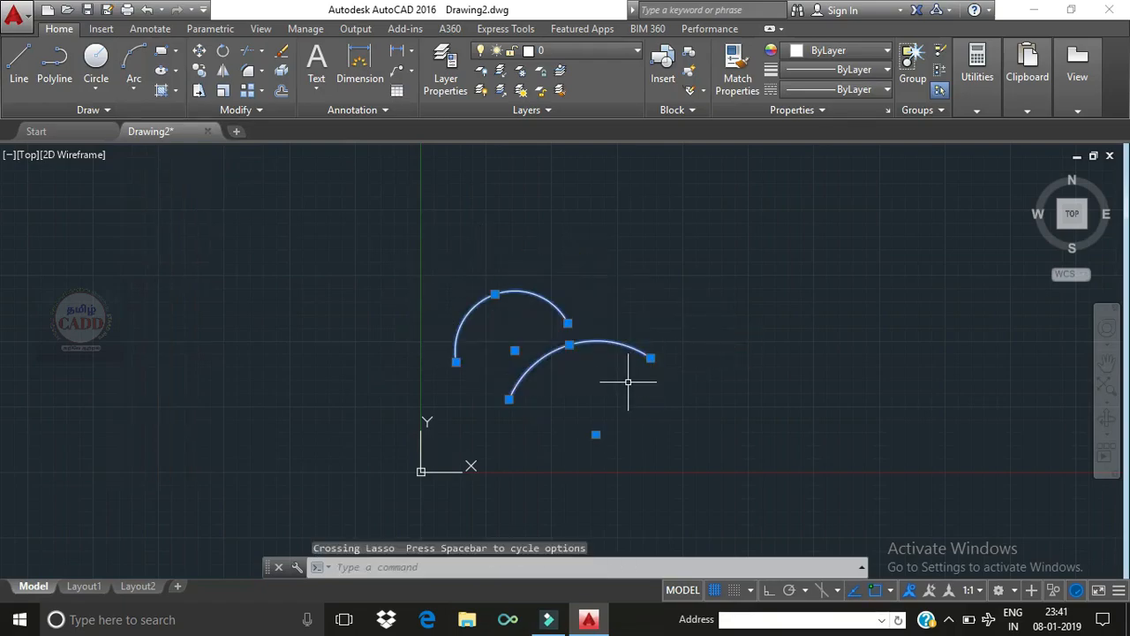
key("Delete")
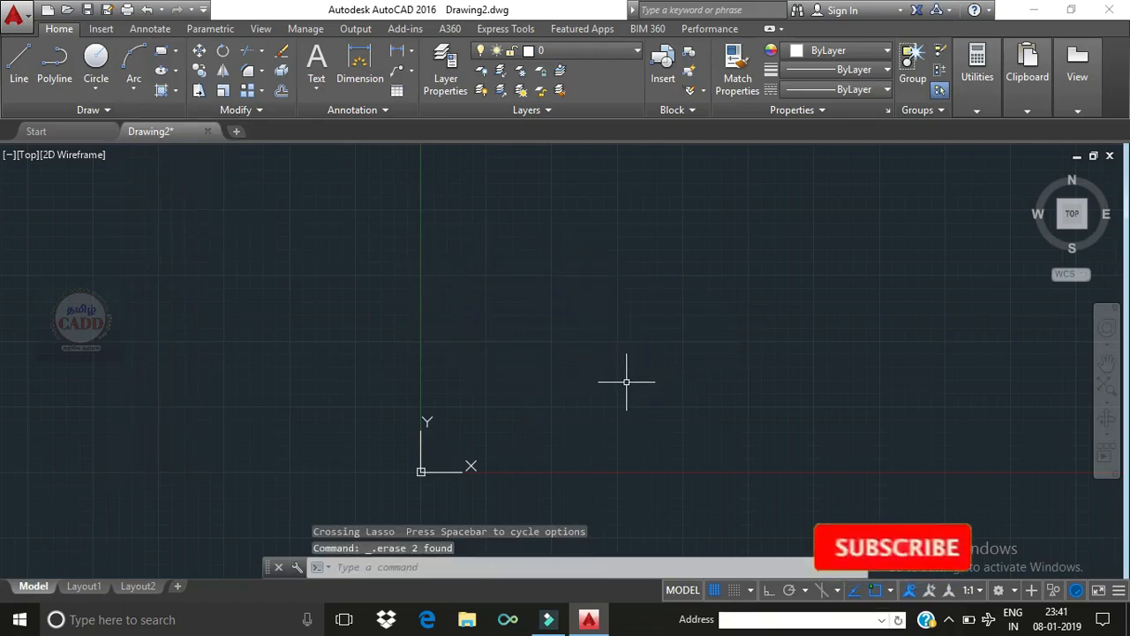
left_click(162, 53)
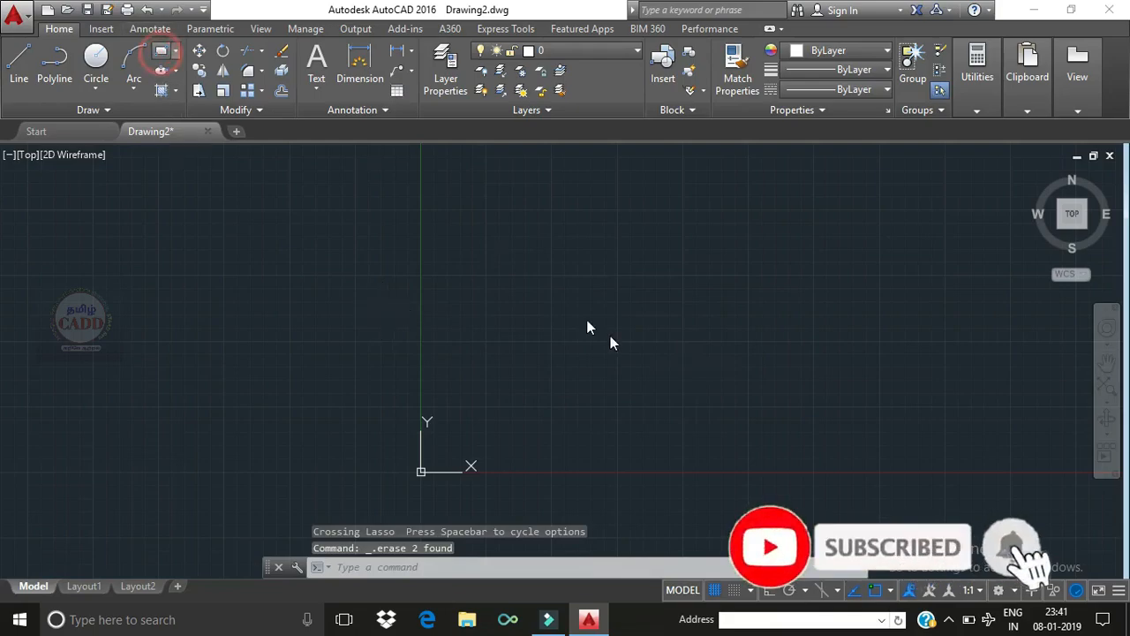
left_click(555, 289)
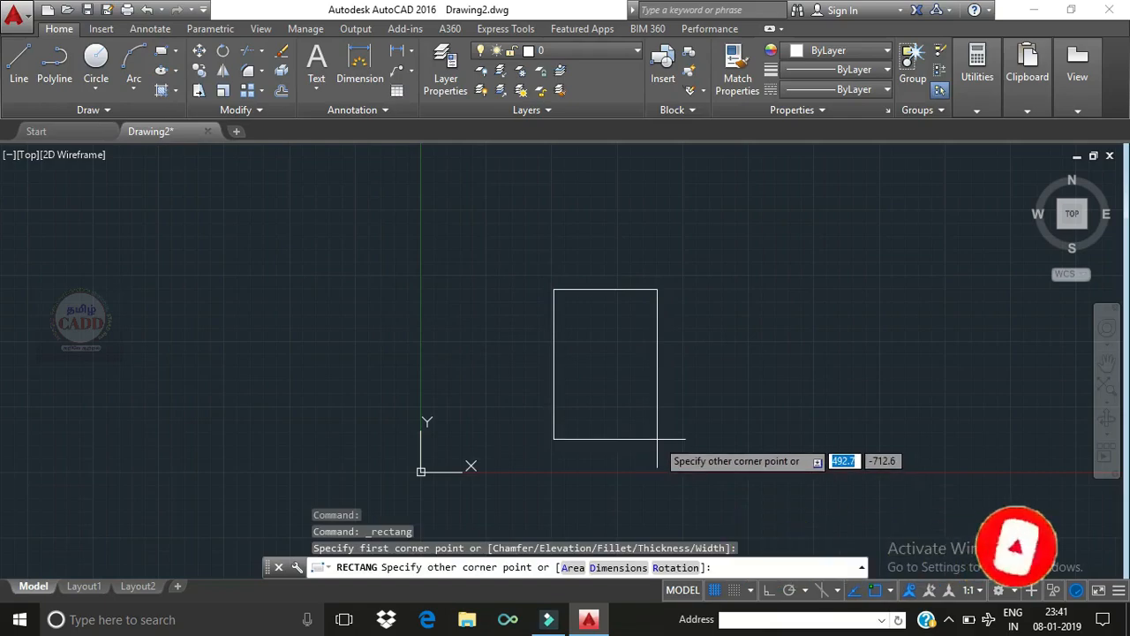
key("Escape")
Draw an upright rectangle freehand east of the Y axis and just above the X axis, and explode it into separate lines.
left_click(161, 53)
left_click(538, 281)
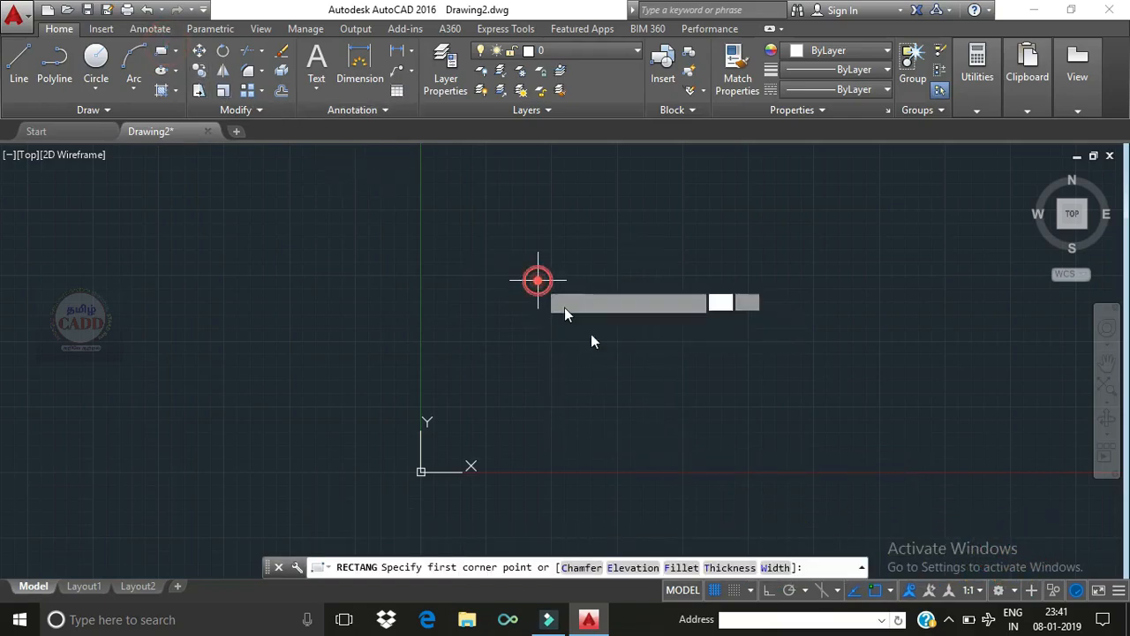
left_click(679, 456)
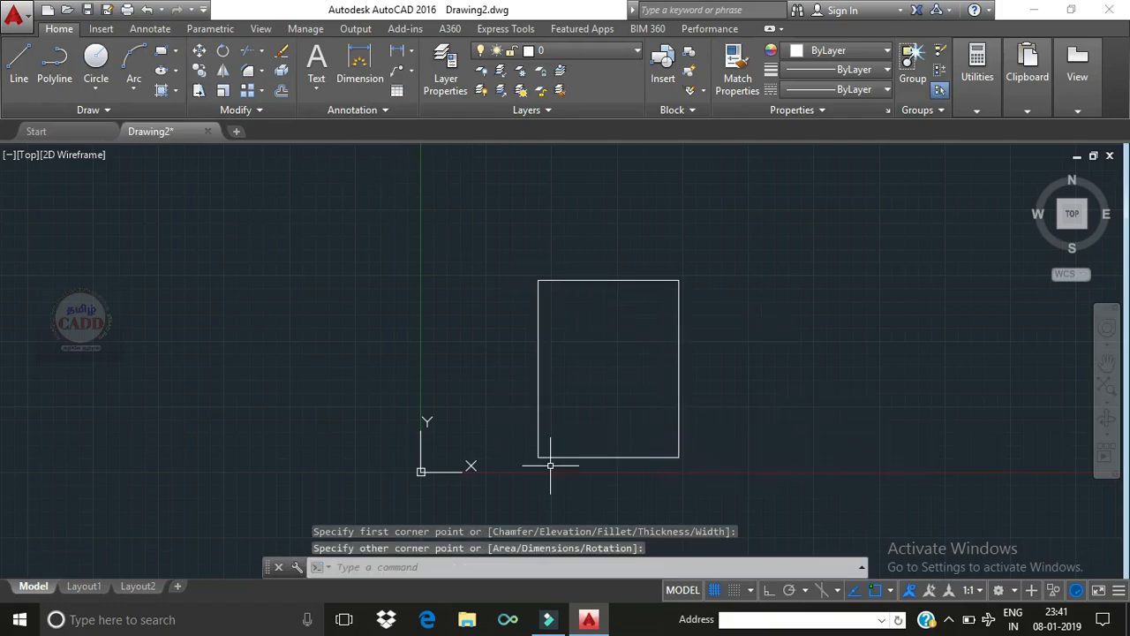
type("x")
key("Return")
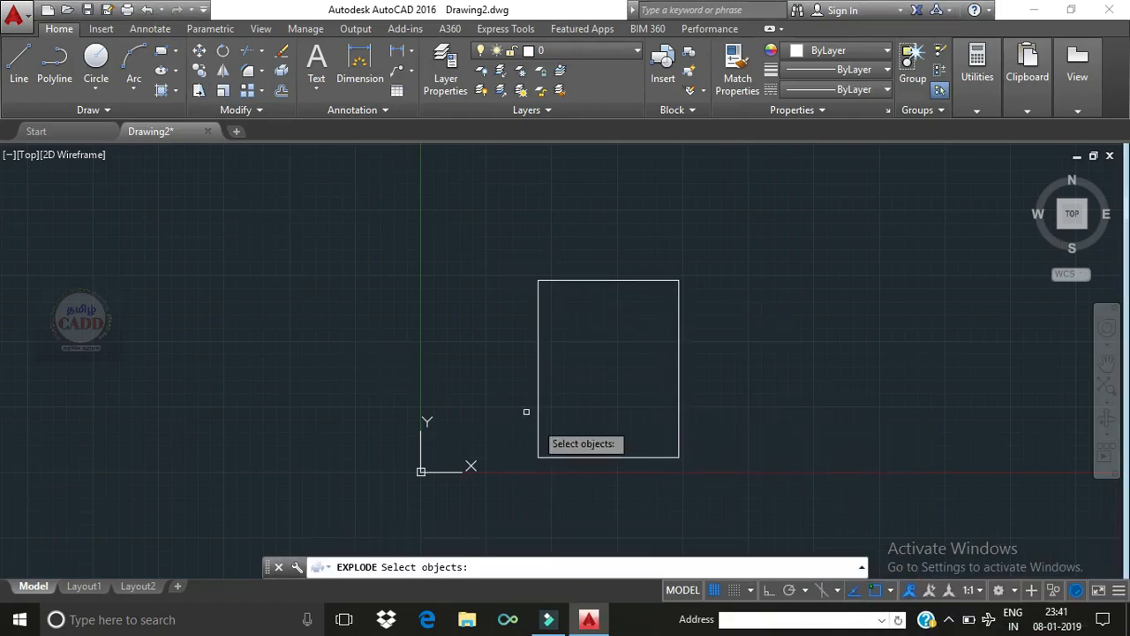
left_click(537, 411)
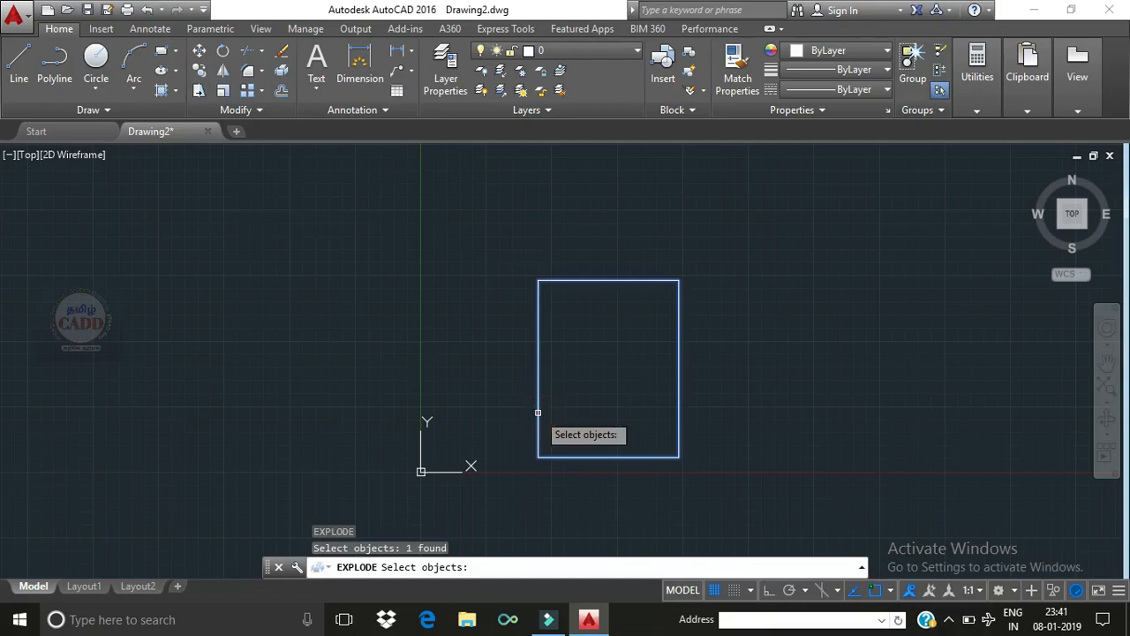
key("Return")
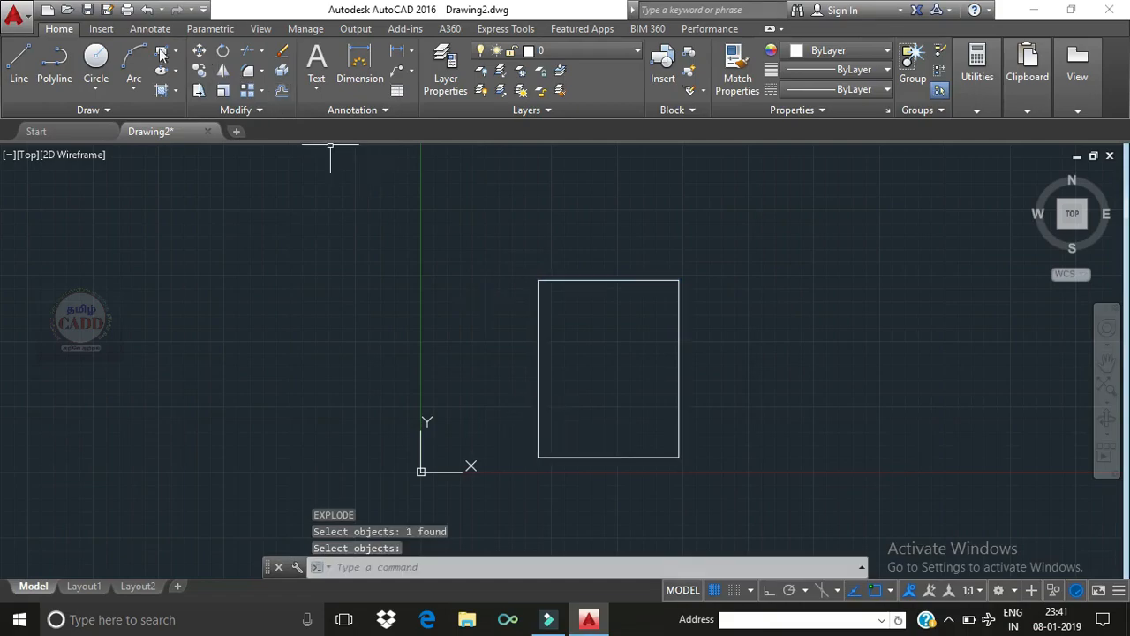
Draw a vertical line joining the midpoints of the rectangle's lower and upper edges, and erase the upper edge.
left_click(18, 60)
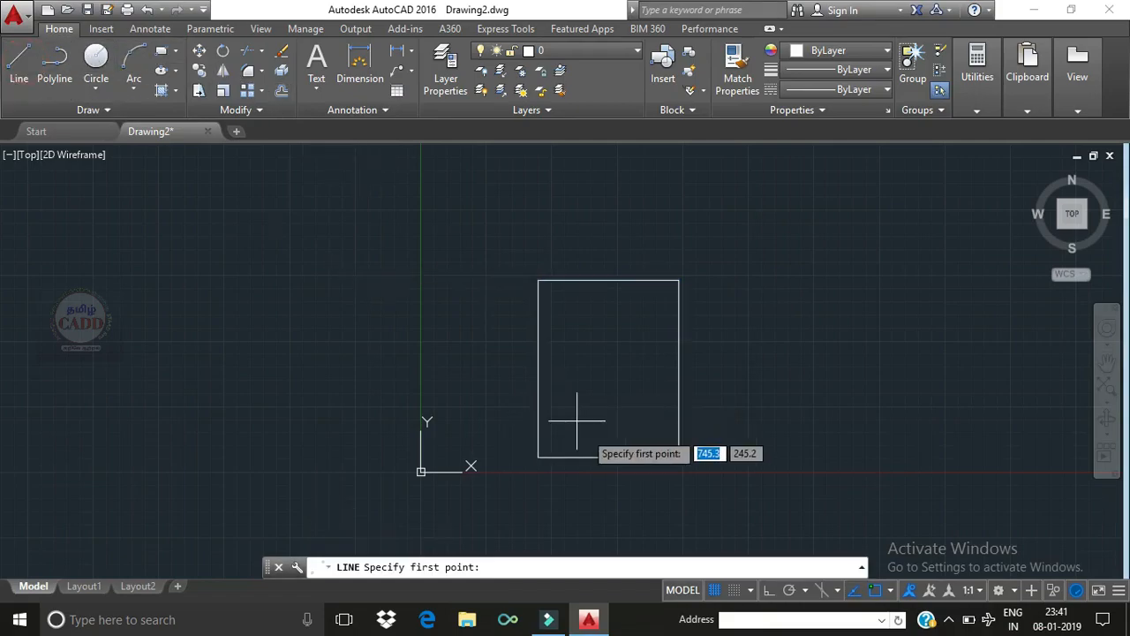
left_click(608, 457)
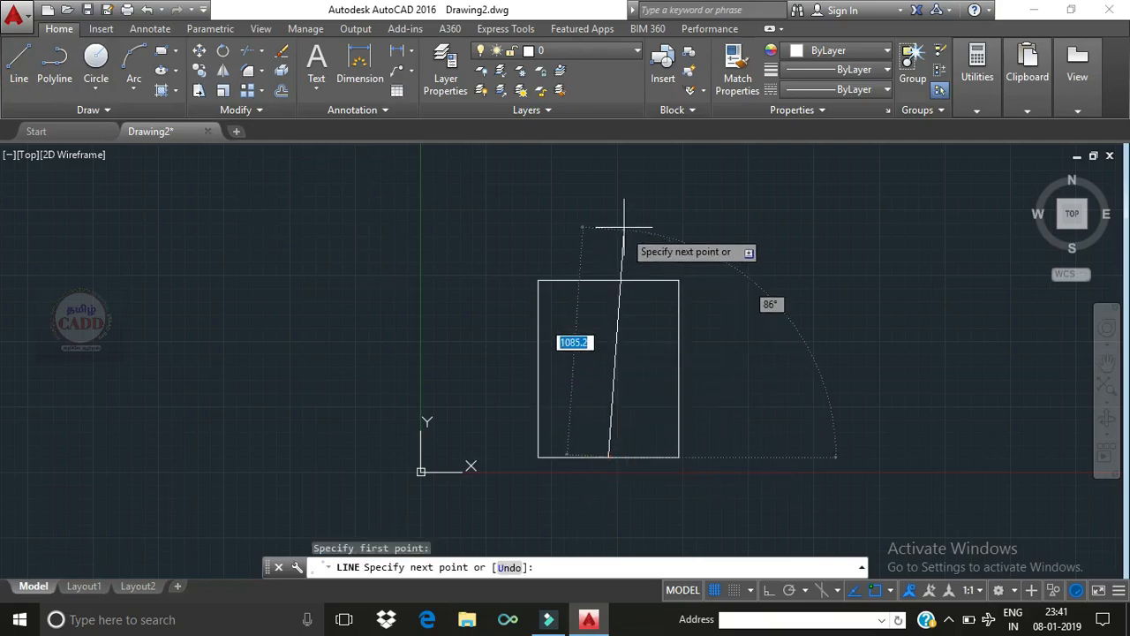
left_click(608, 280)
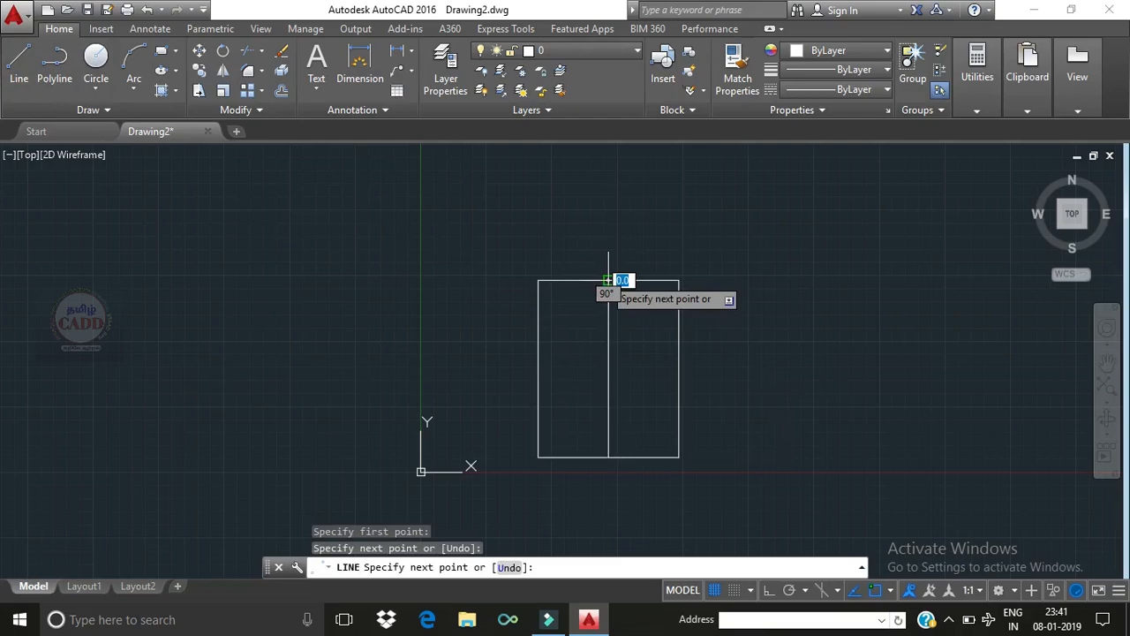
key("Return")
left_click(577, 281)
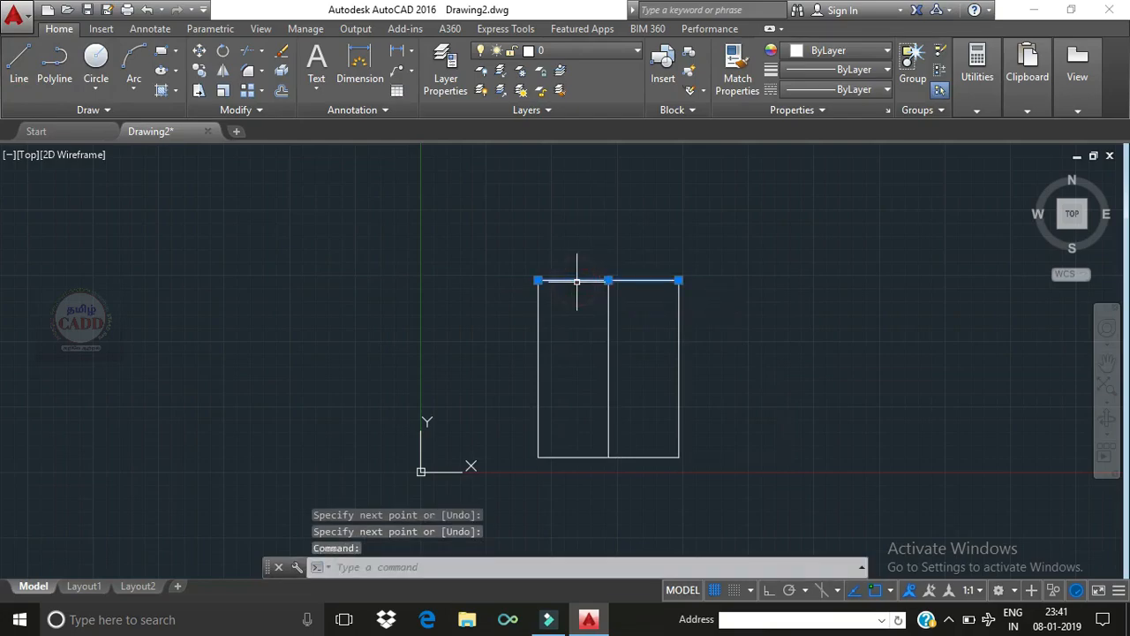
key("Delete")
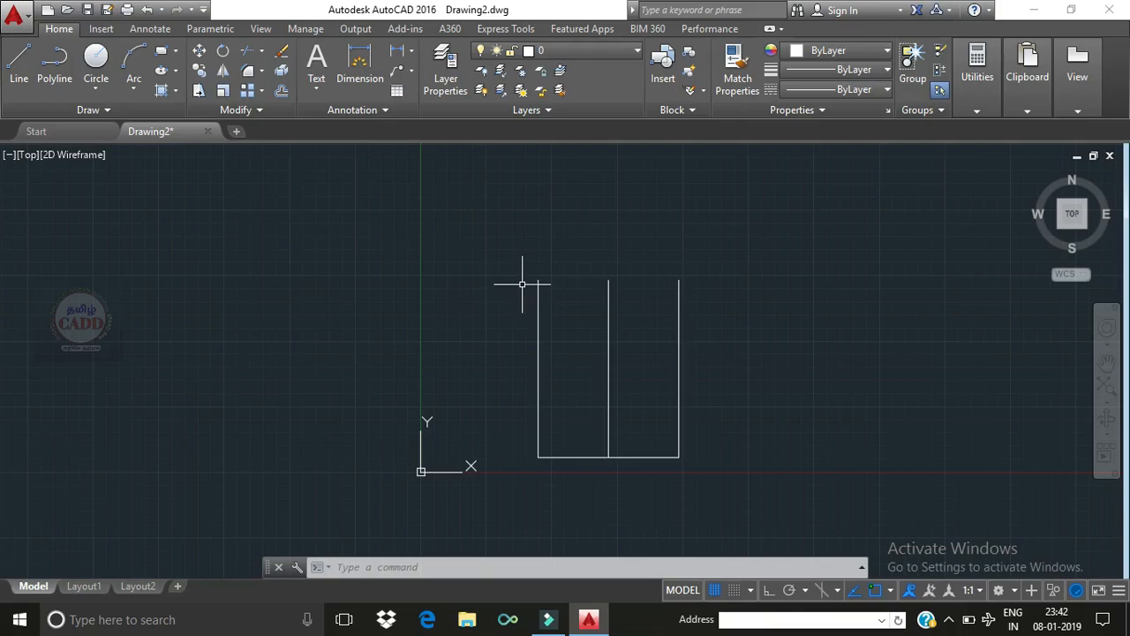
Draw a Start, Center, End arc from the right line's upper end, centred on the middle line's upper end, ending at the left line's upper end.
left_click(134, 88)
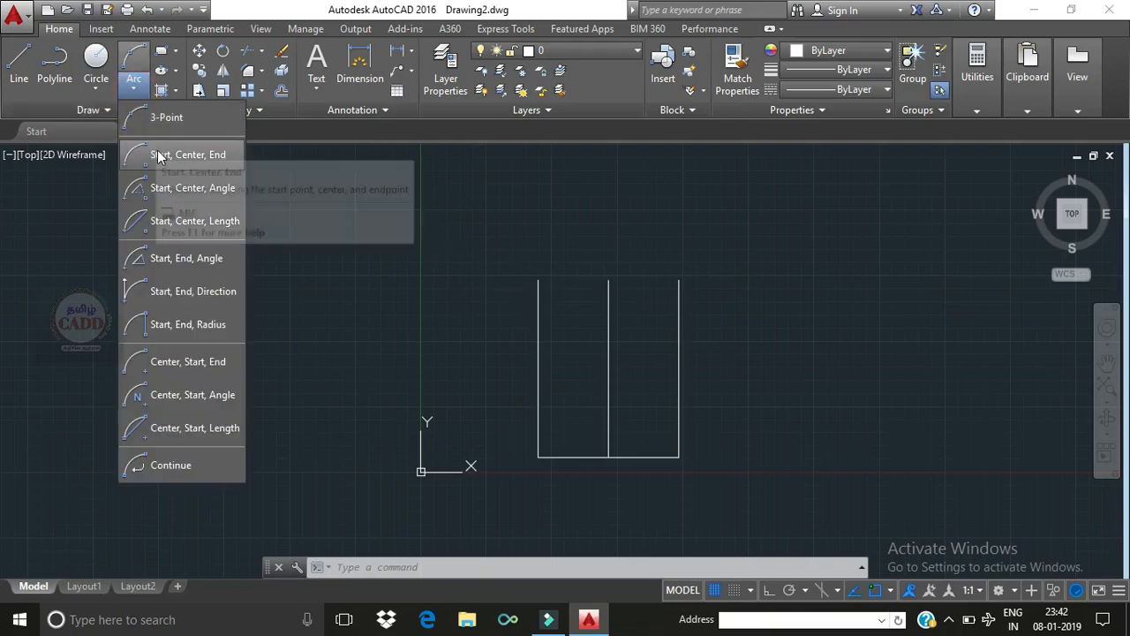
left_click(153, 154)
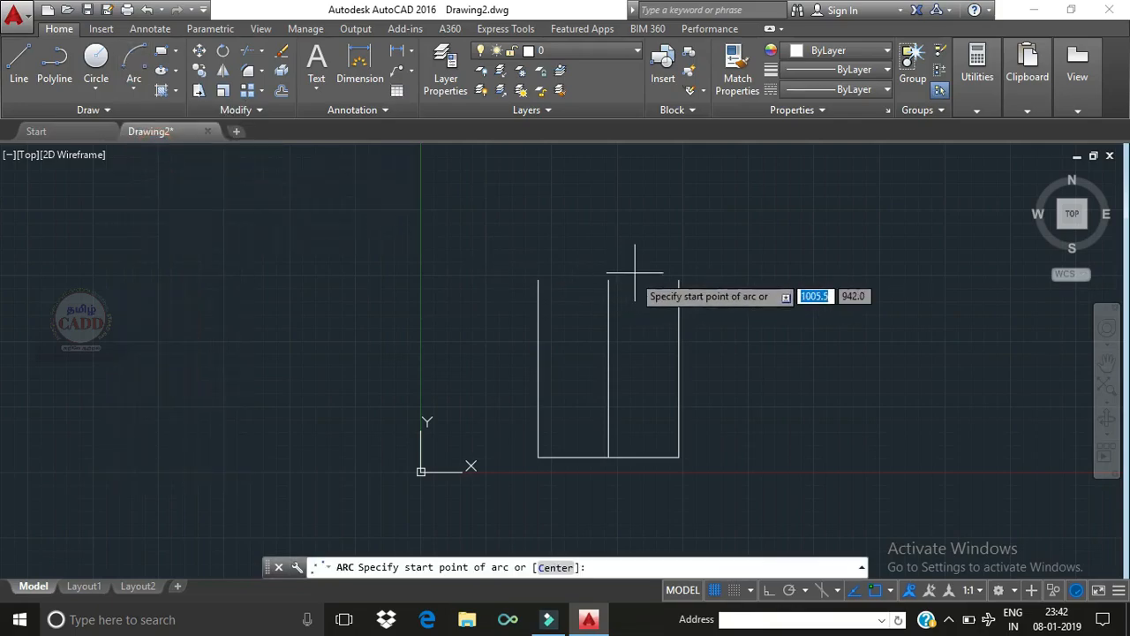
left_click(680, 281)
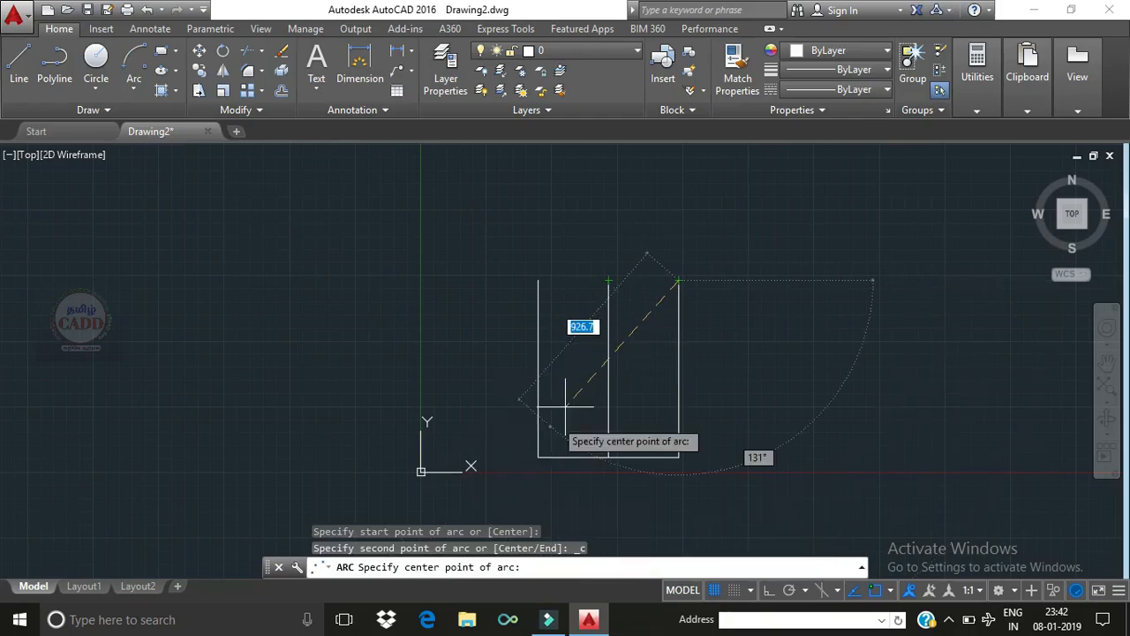
left_click(608, 281)
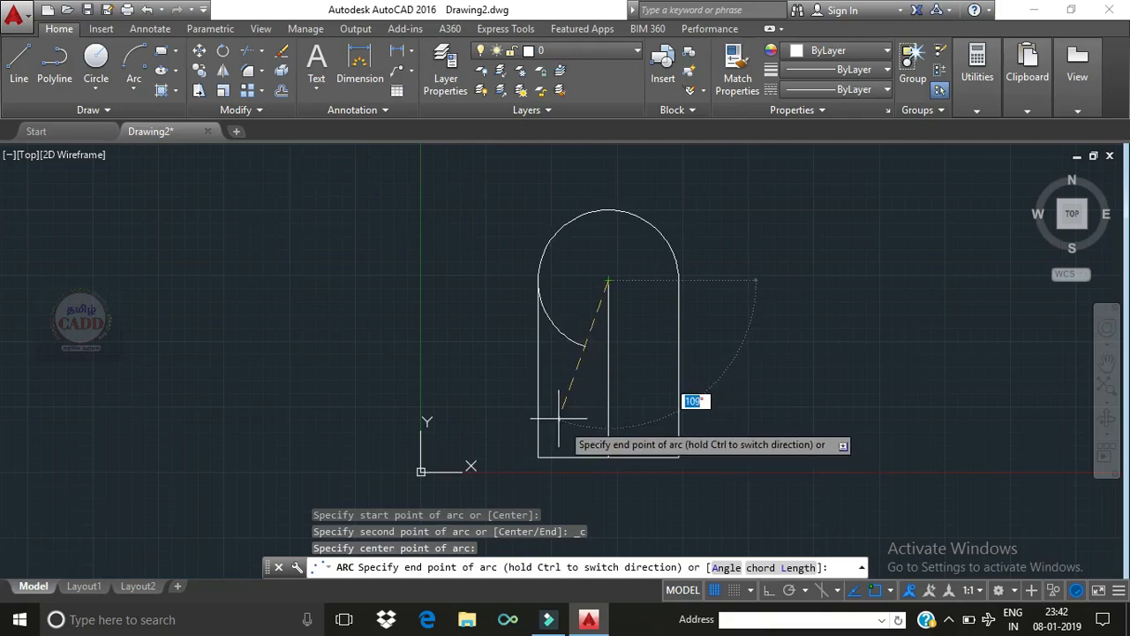
left_click(538, 280)
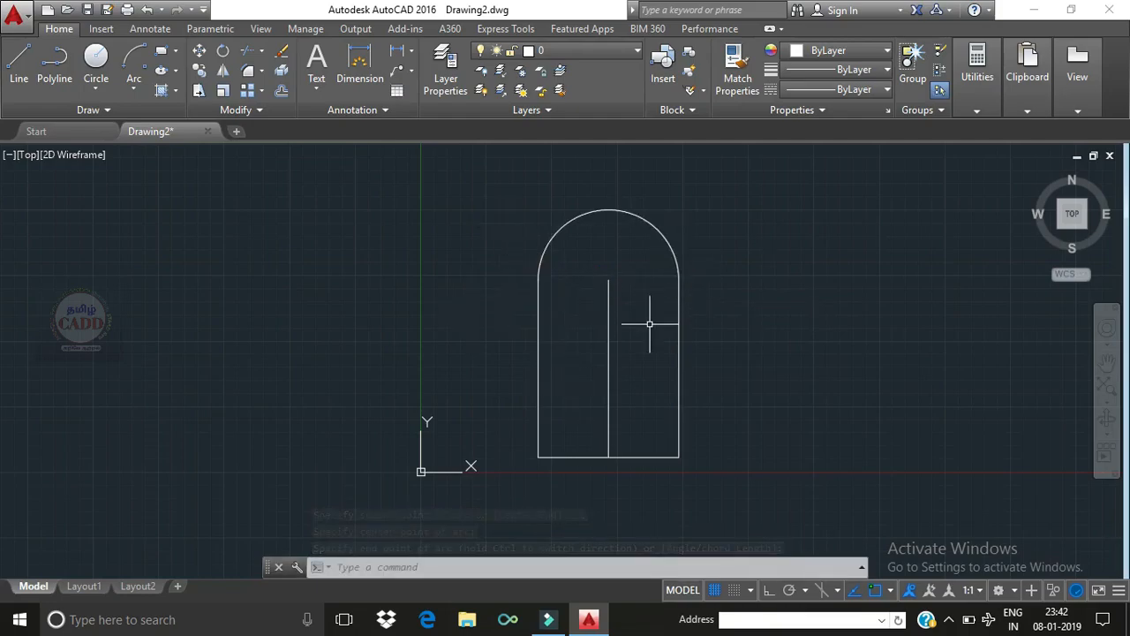
Erase the Start, Center, End arc that closes the top of the open rectangle.
left_click(137, 88)
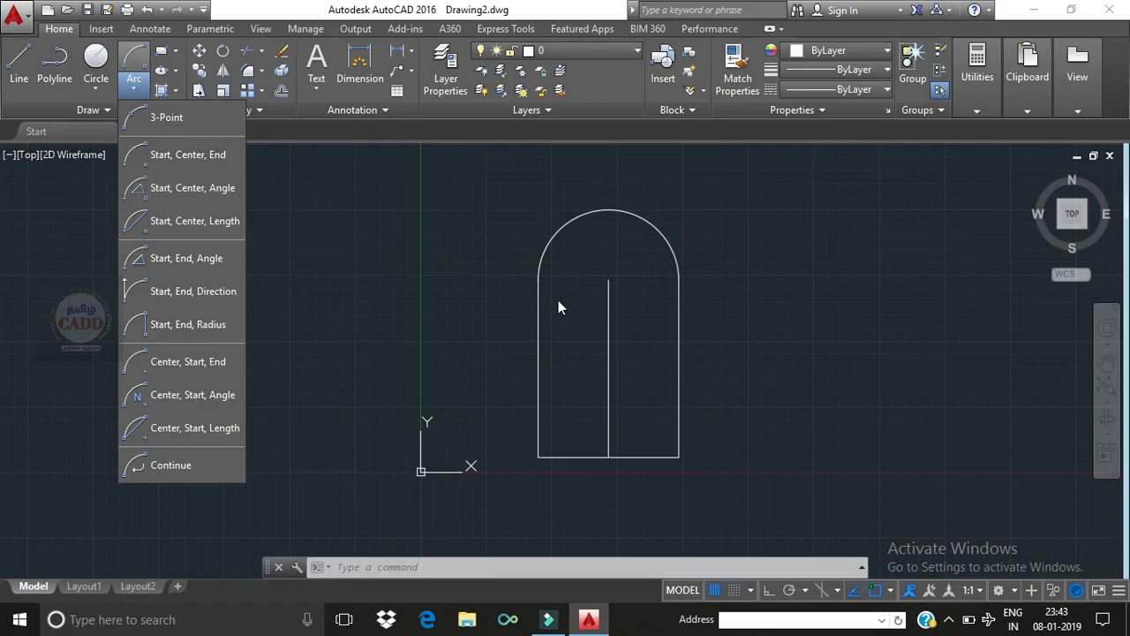
left_click(622, 214)
left_click(609, 210)
mouse_move(609, 210)
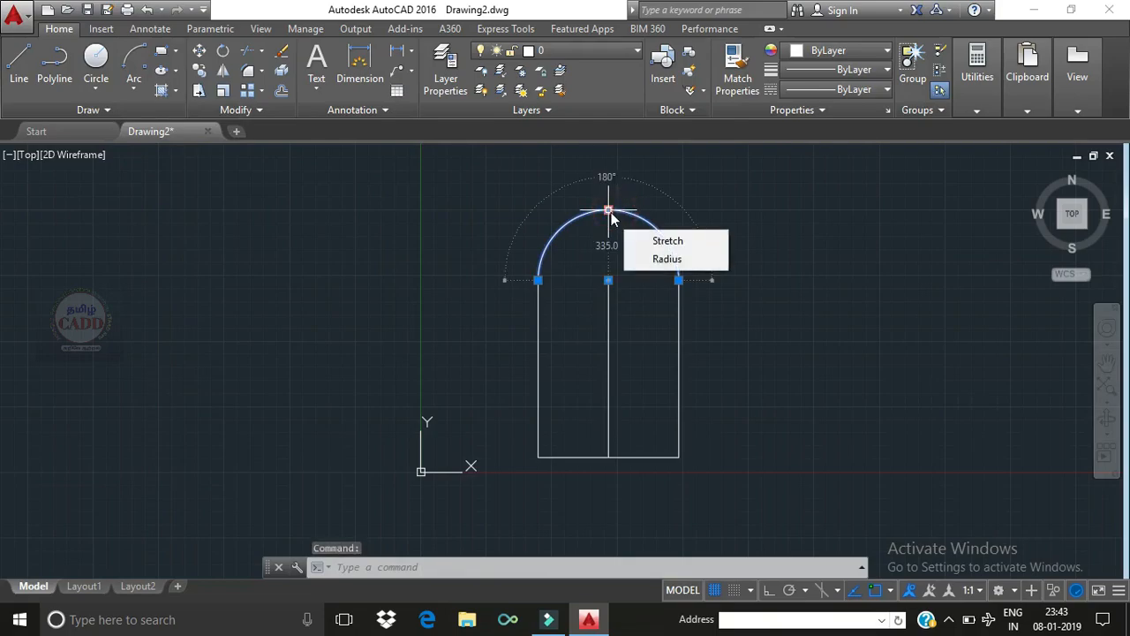
key("Delete")
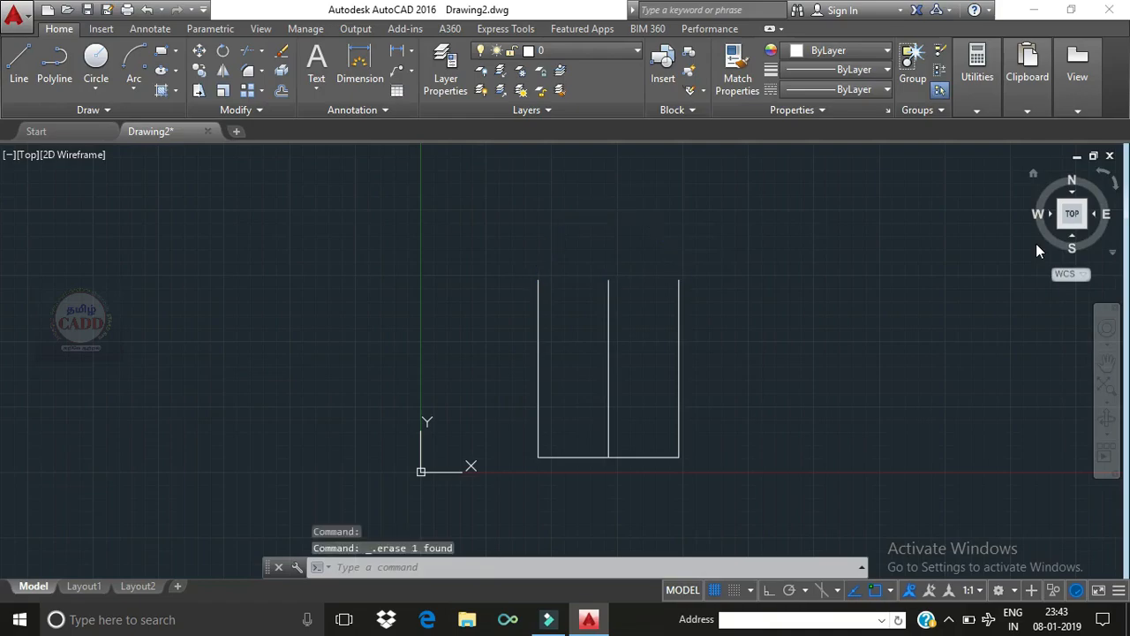
Draw a Start, Center, Angle arc from the right line's upper end, centred on the middle line's upper end, with a 180° included angle, and erase it.
left_click(138, 92)
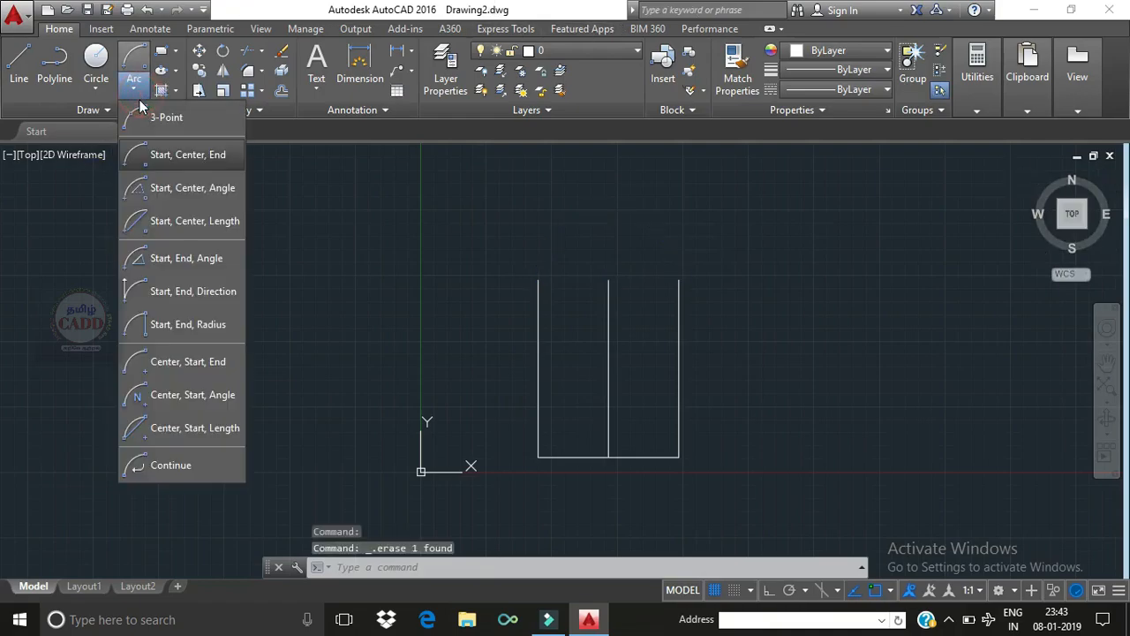
left_click(185, 188)
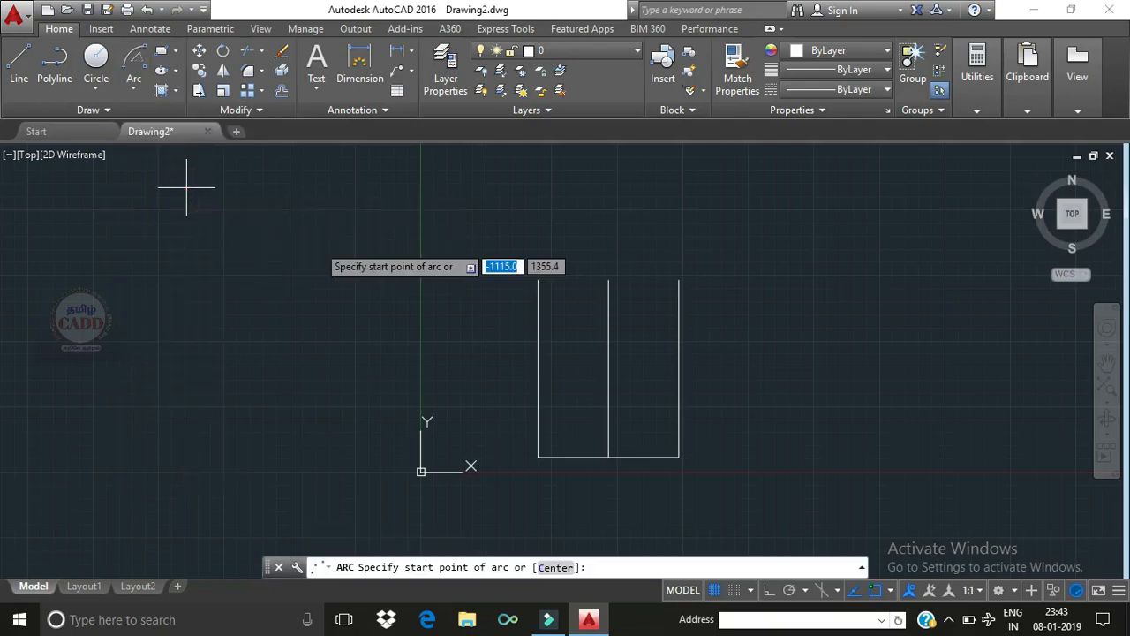
left_click(678, 281)
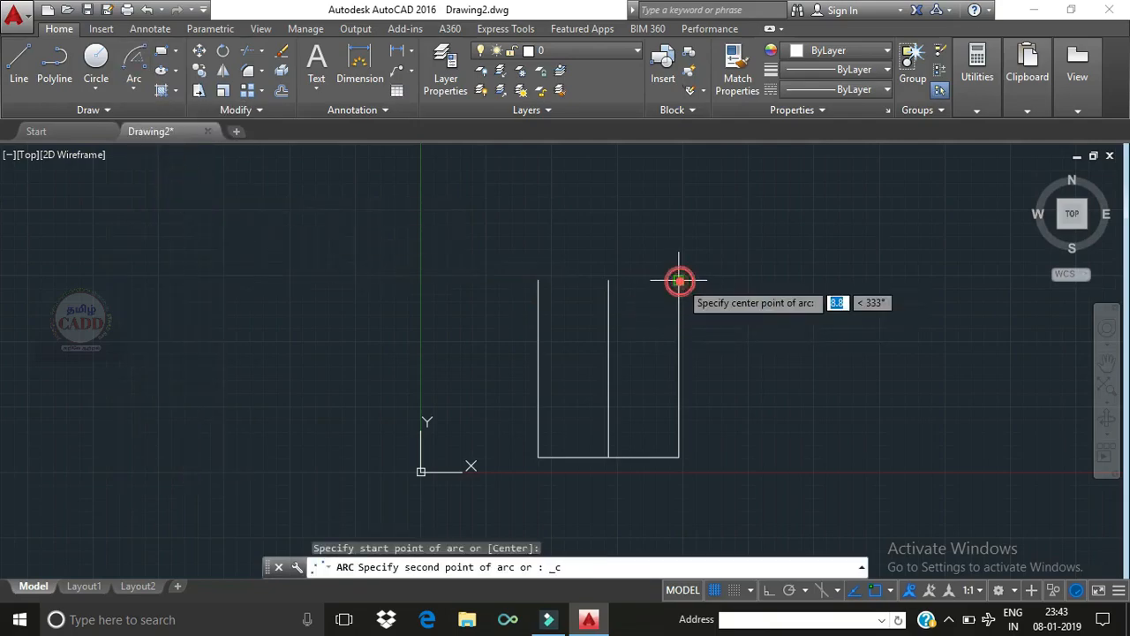
left_click(607, 281)
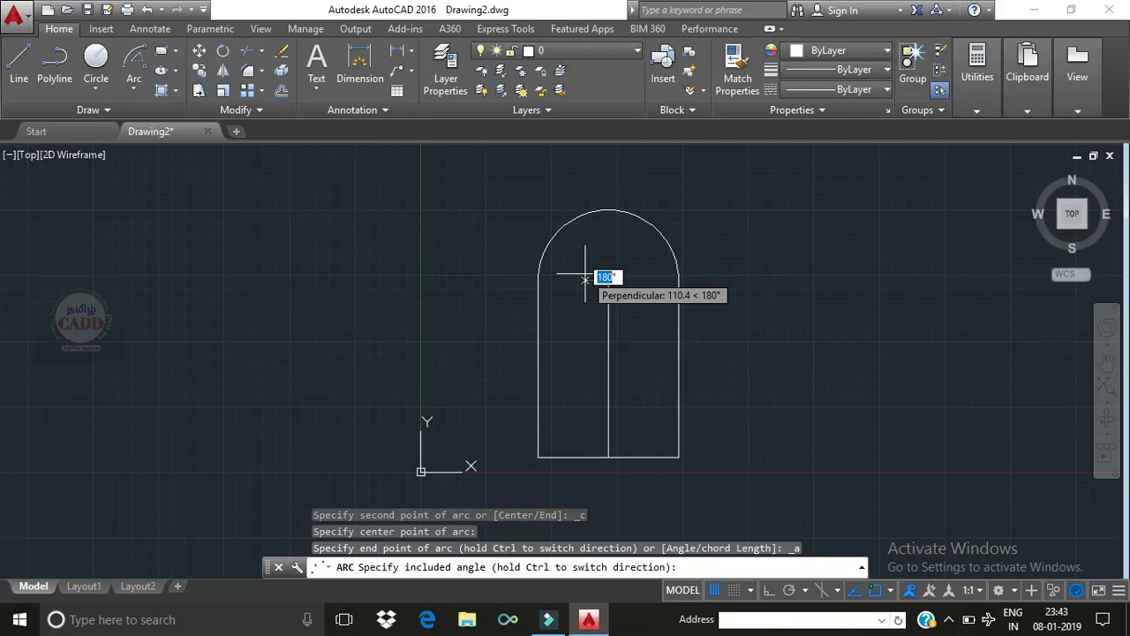
type("1")
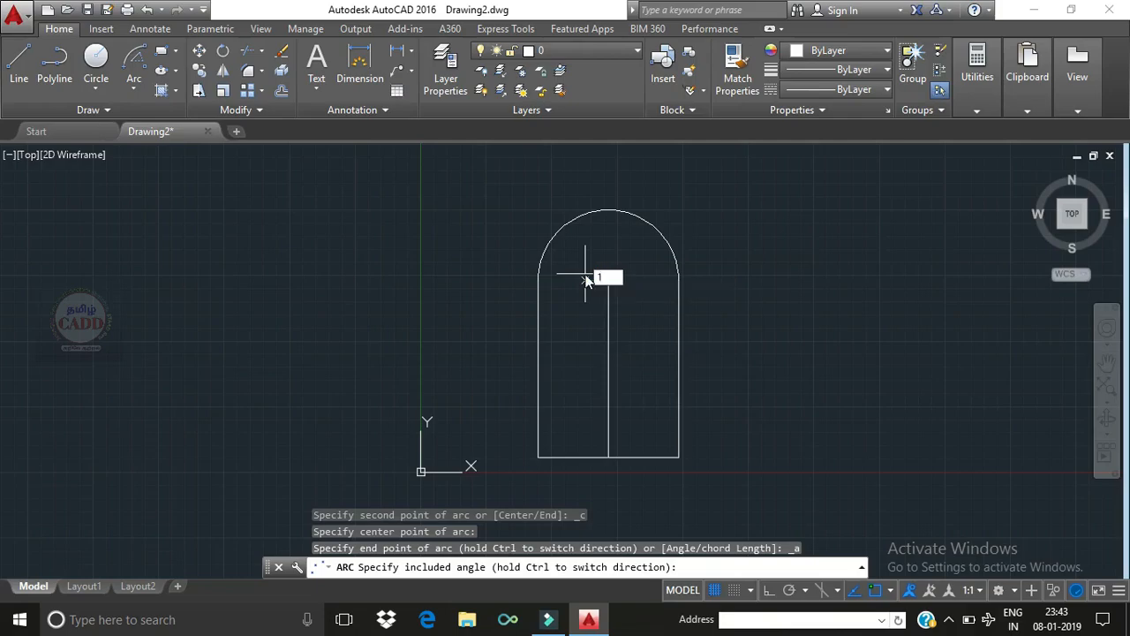
type("80")
key("Return")
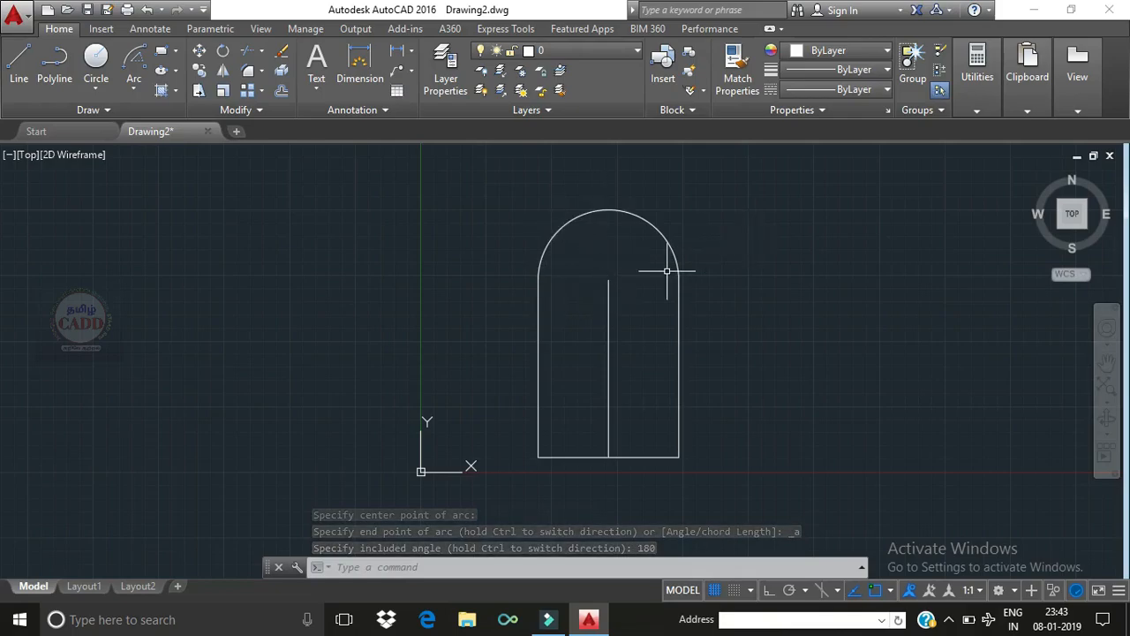
left_click(637, 218)
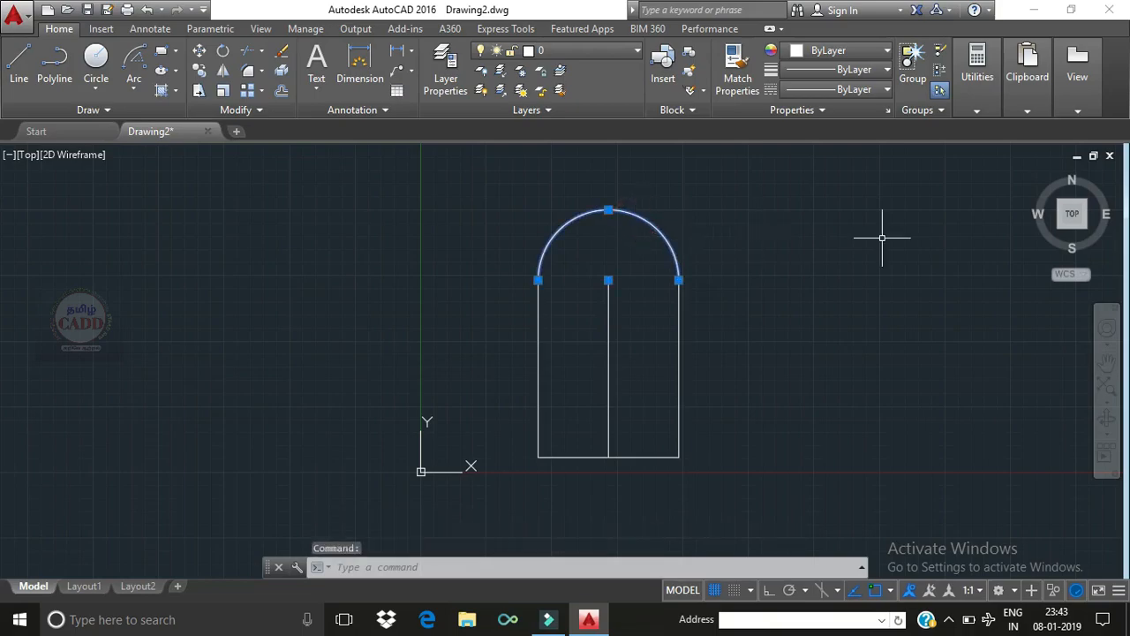
key("Delete")
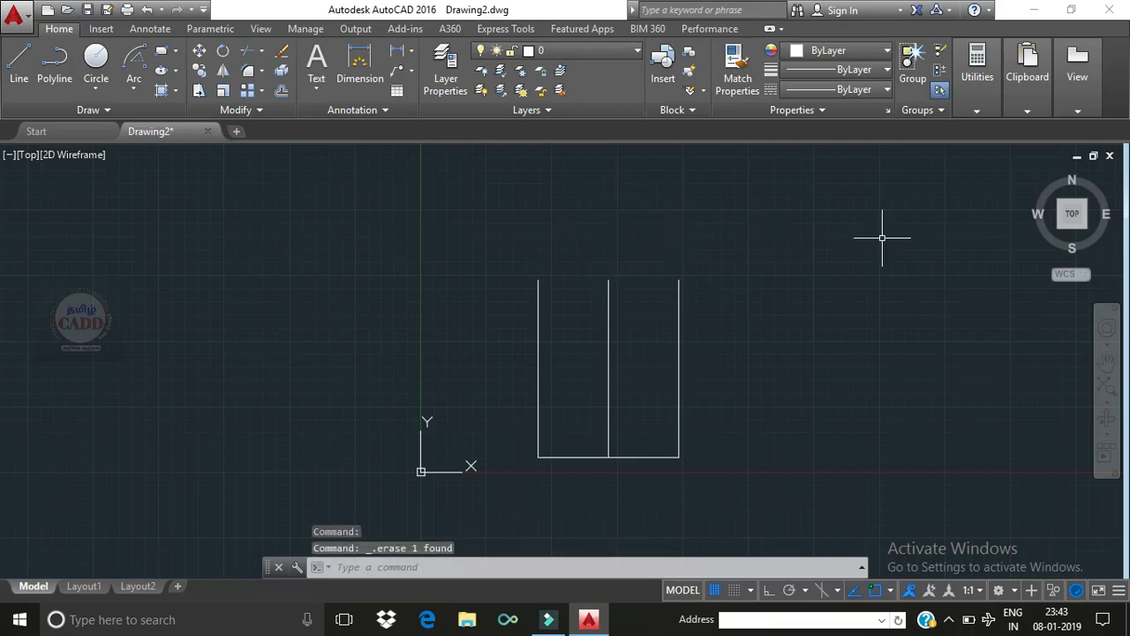
Draw a Start, Center, Angle arc from the right line's upper end, centred on the middle line's upper end, with a 45° included angle, and erase it.
left_click(134, 86)
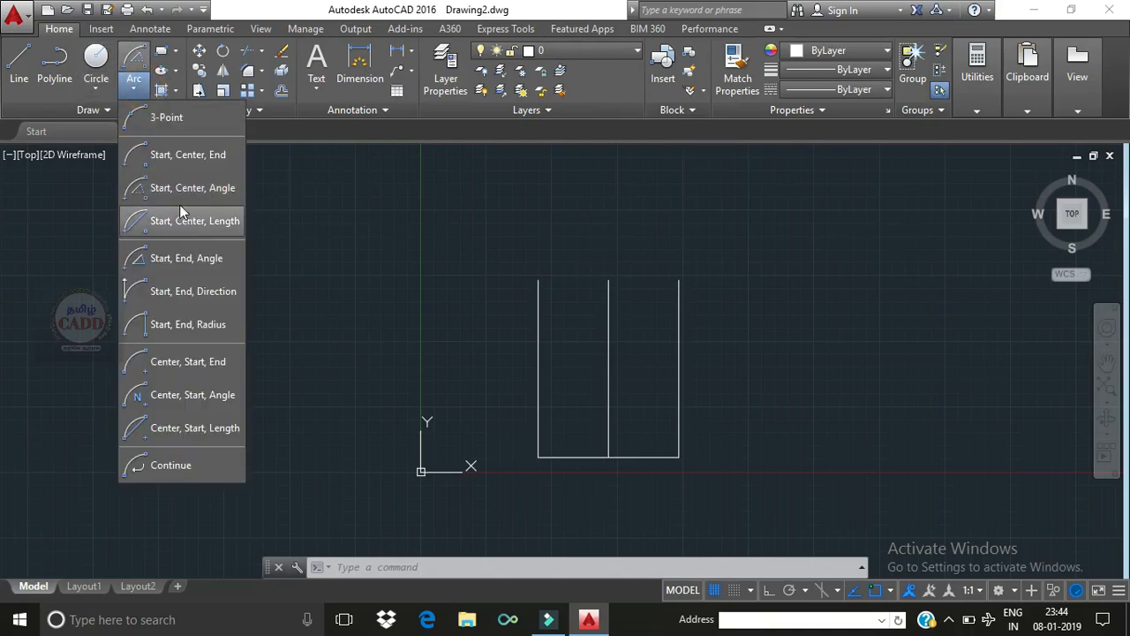
left_click(180, 189)
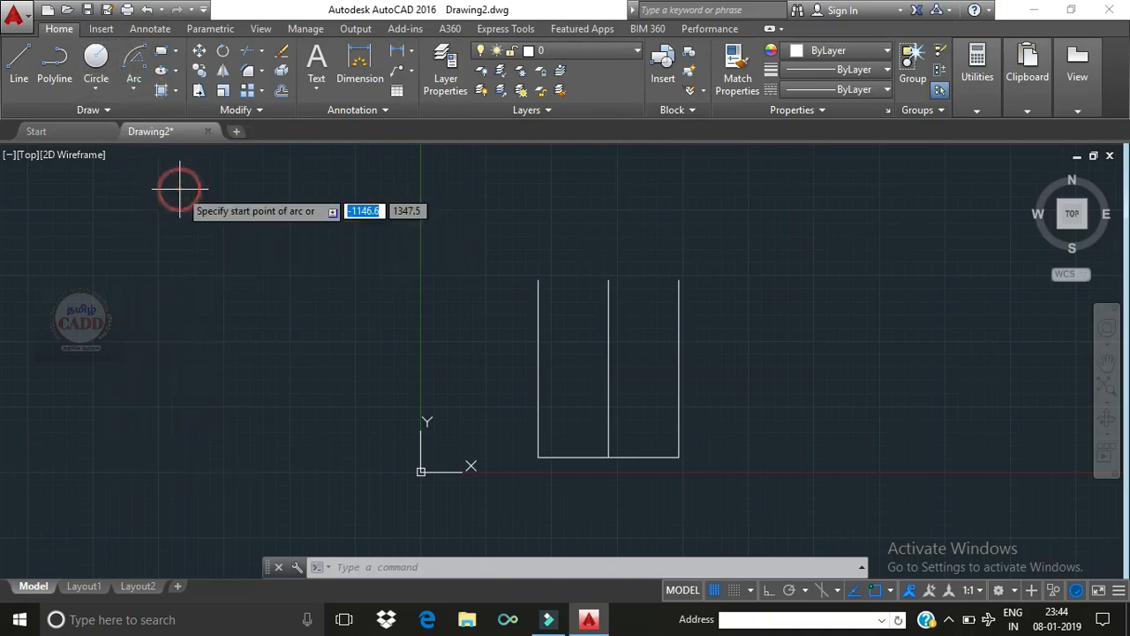
left_click(678, 280)
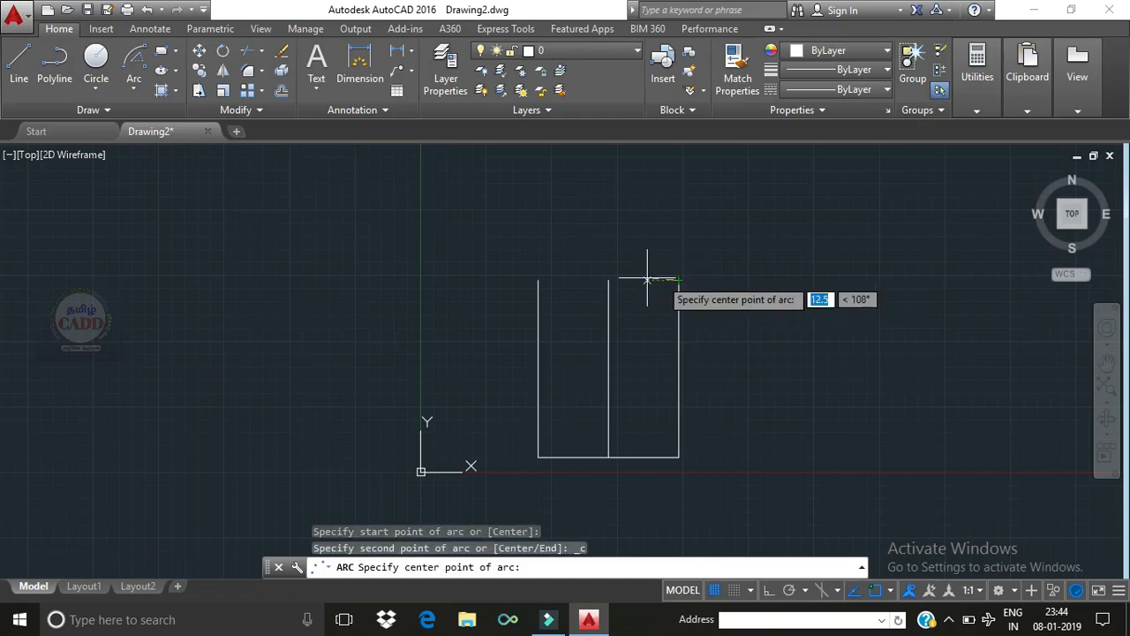
left_click(608, 280)
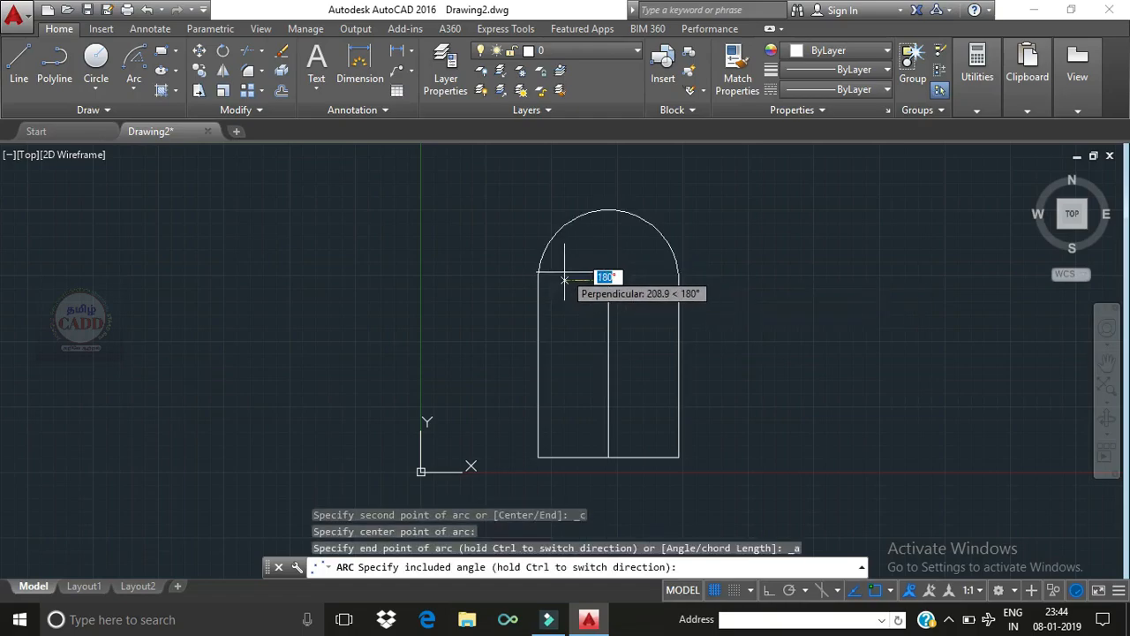
type("45")
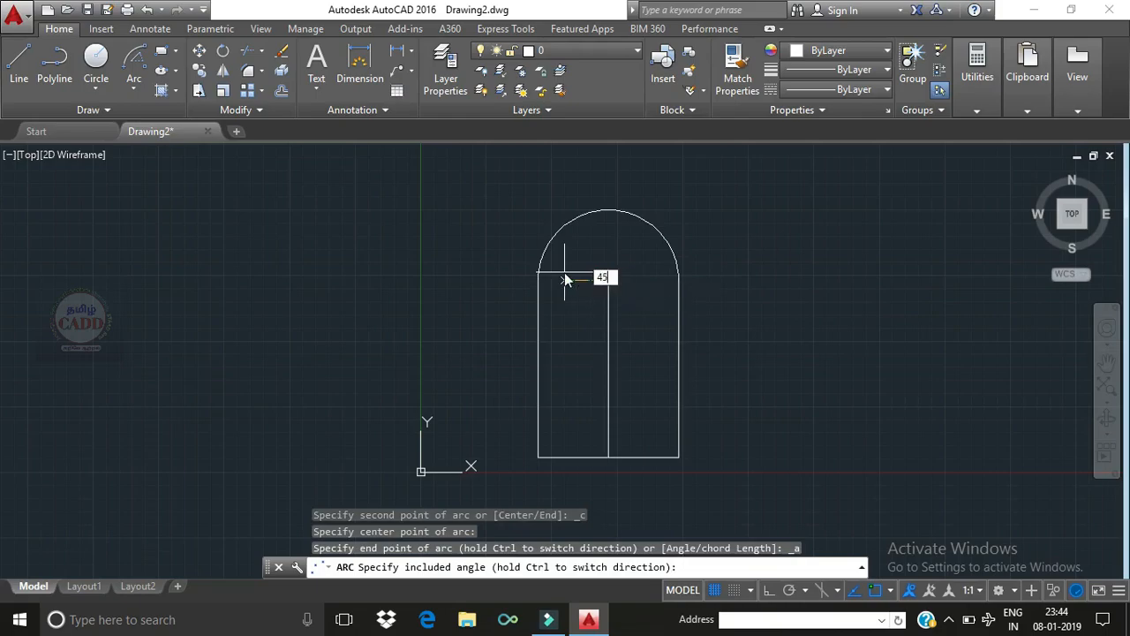
key("Return")
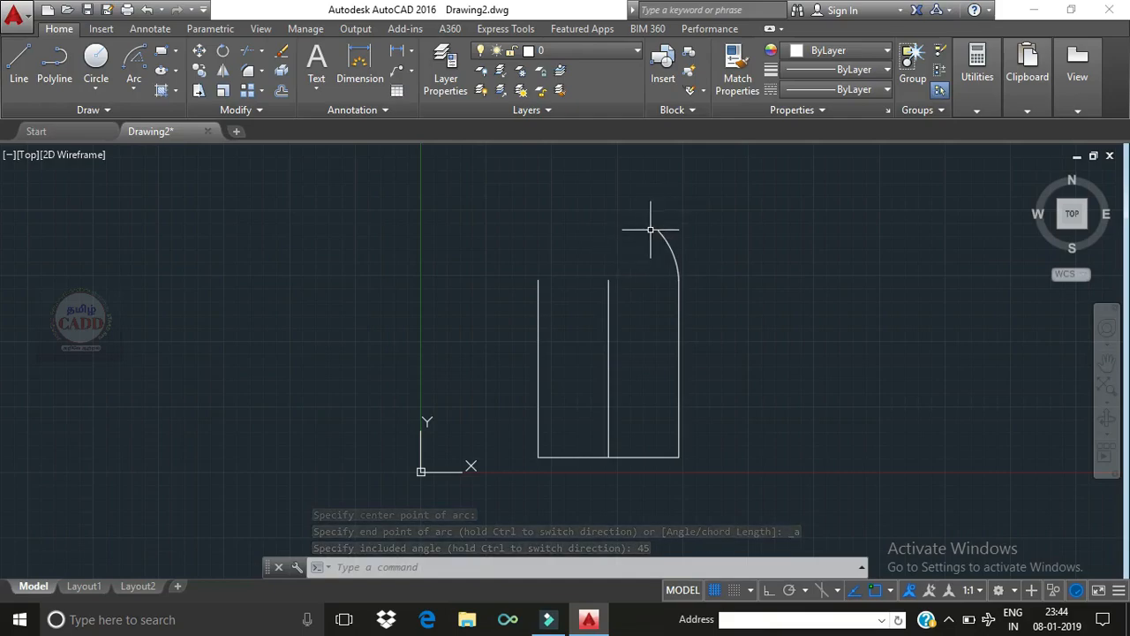
left_click(134, 92)
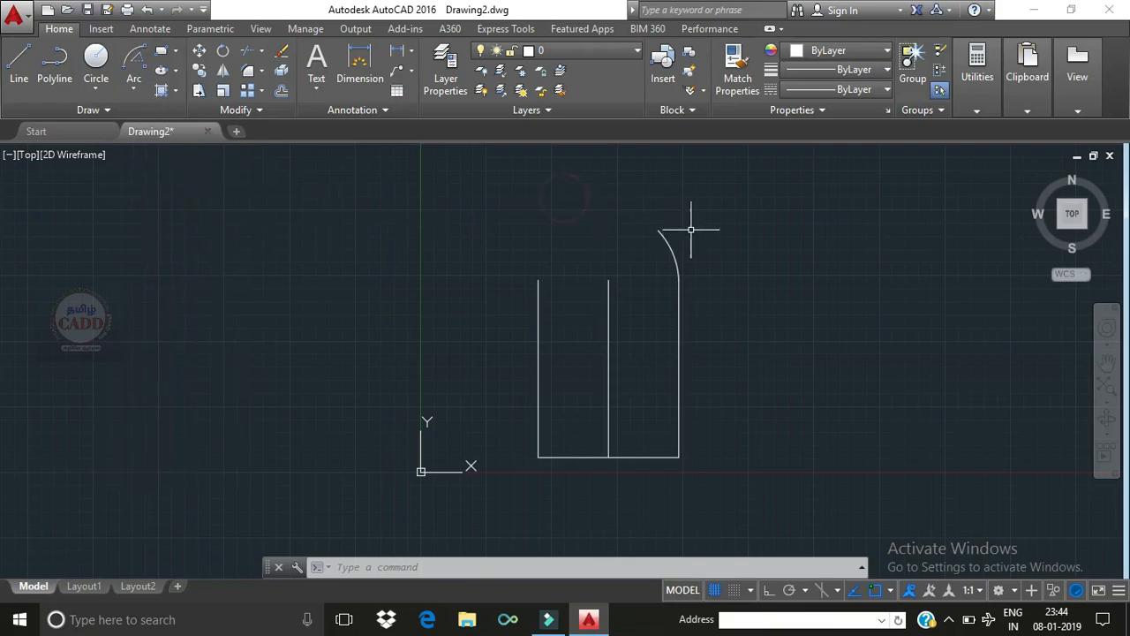
left_click(665, 238)
key("Delete")
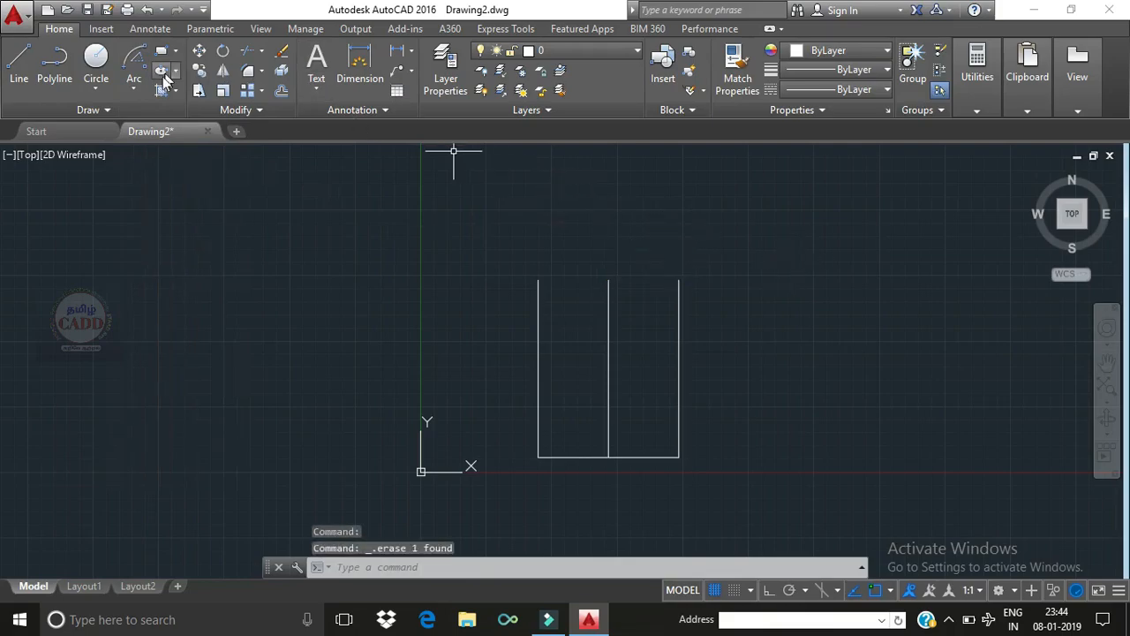
Try to draw a Start, Center, Length arc from the right line's upper end, centred on the middle line's upper end, with a chord length of 600.
left_click(137, 92)
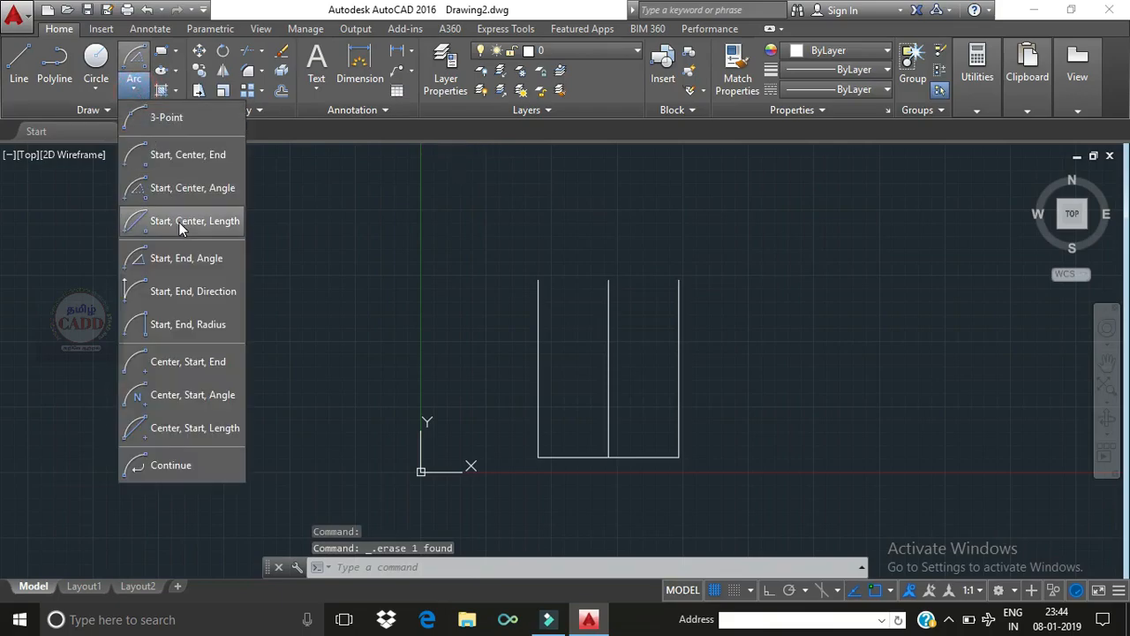
left_click(178, 221)
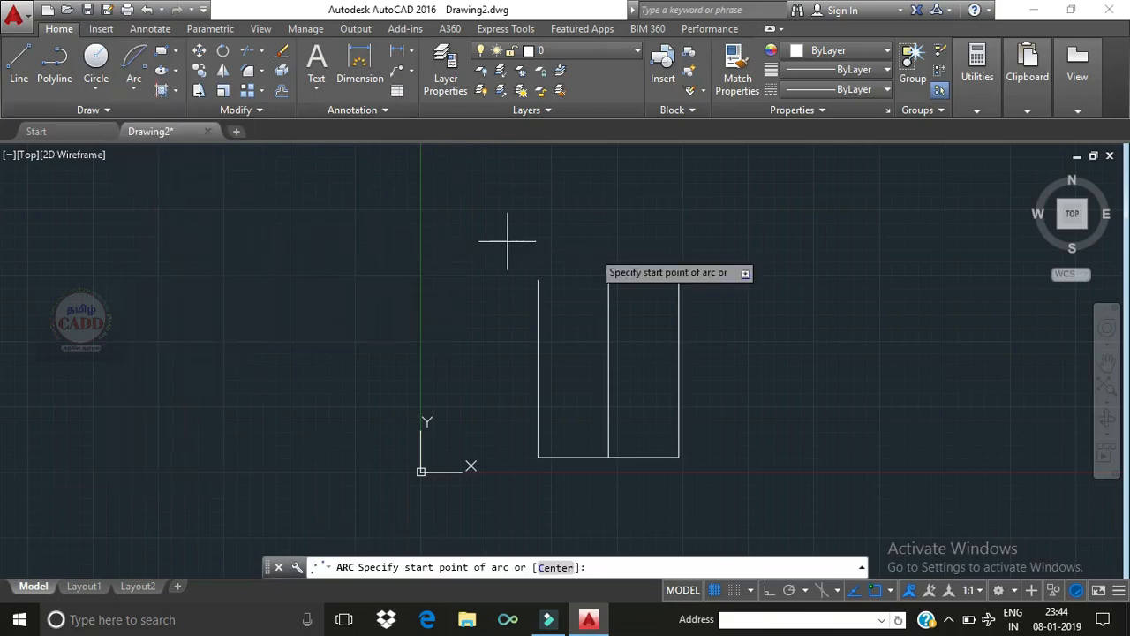
left_click(678, 280)
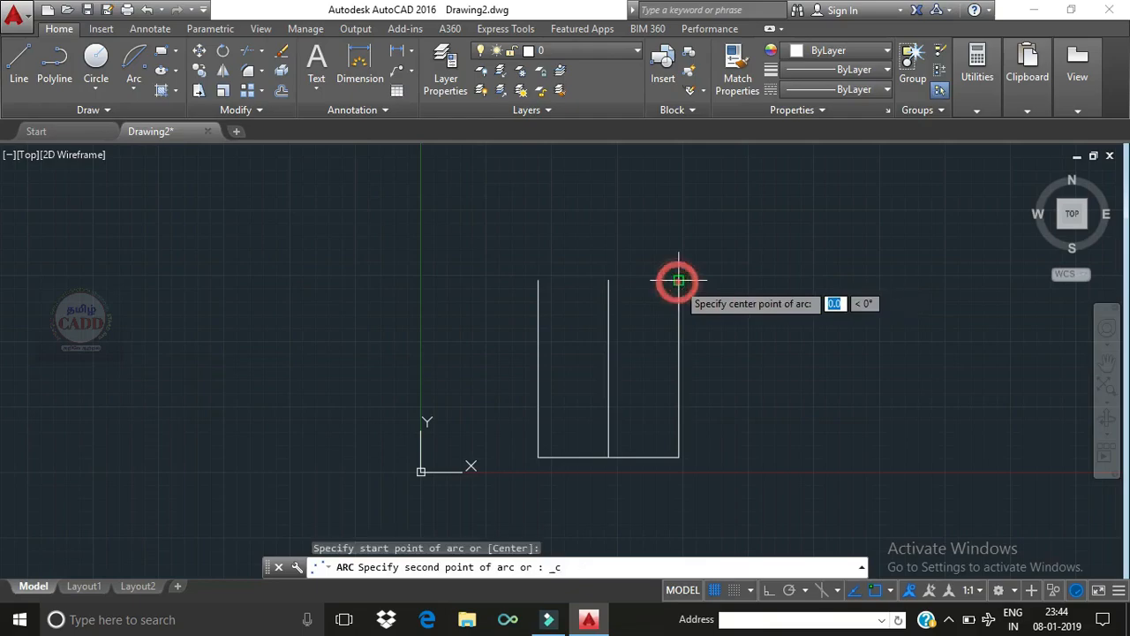
left_click(608, 280)
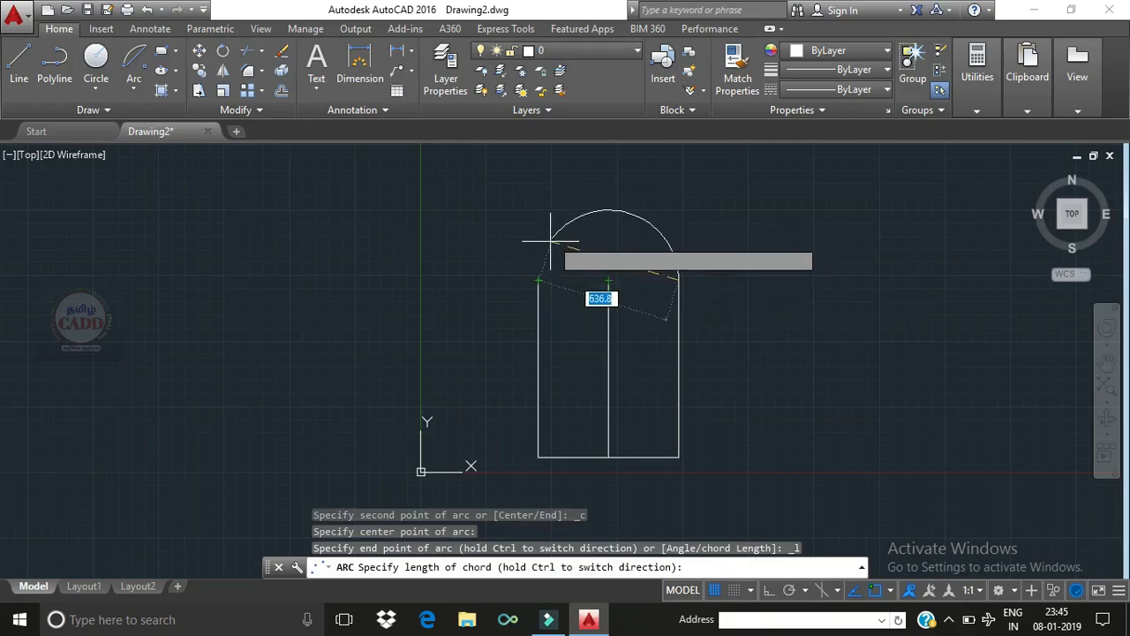
type("600")
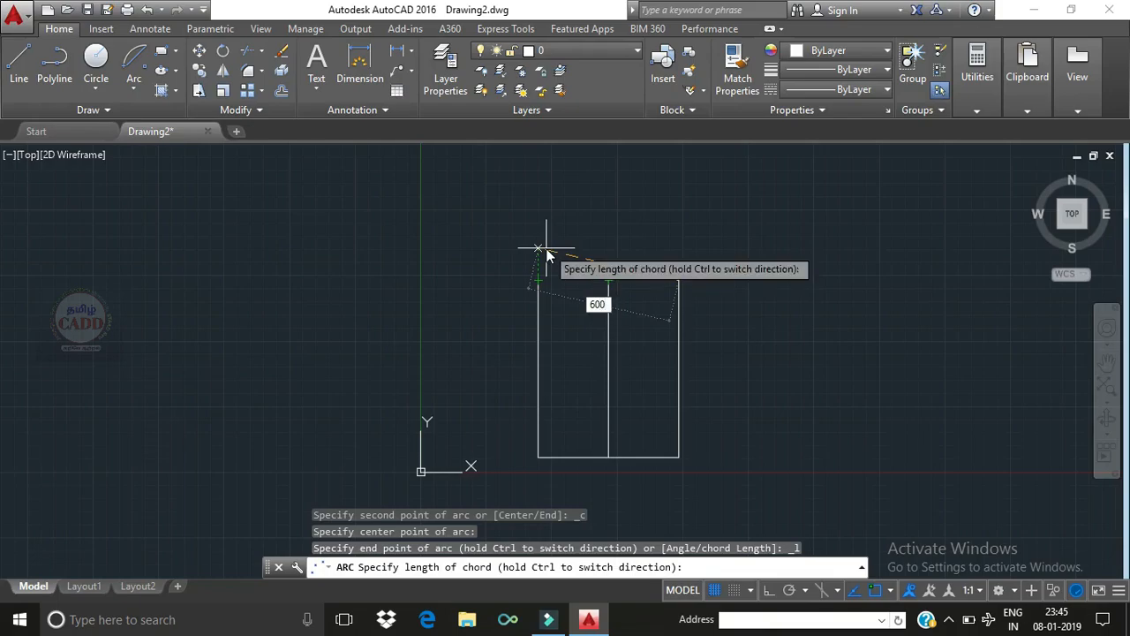
key("Return")
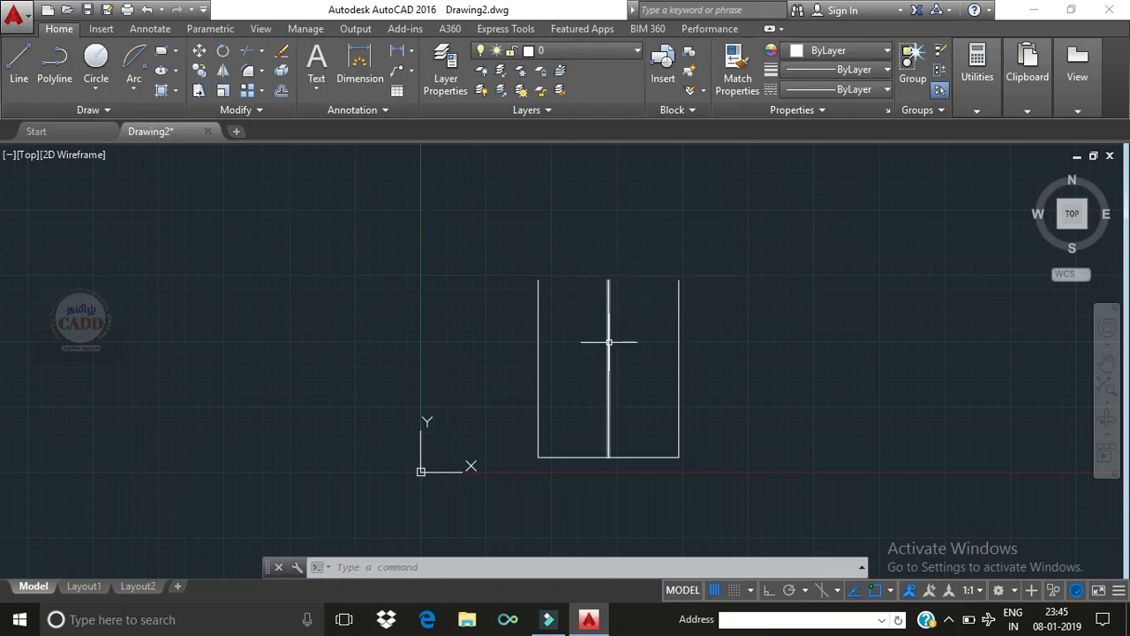
mouse_move(608, 341)
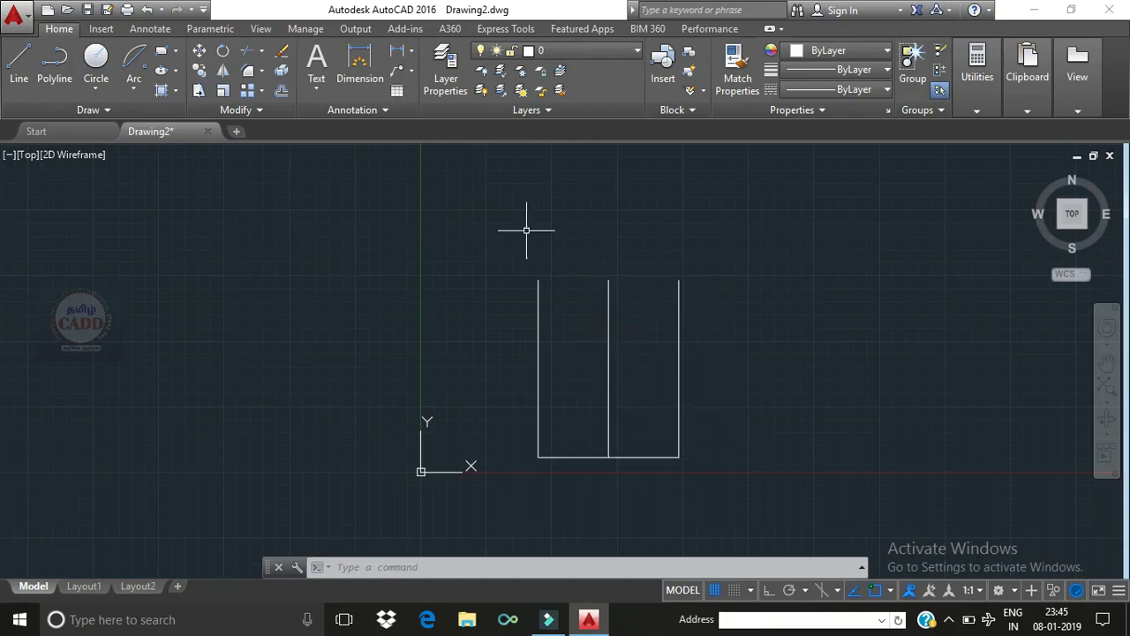
Draw a Start, Center, Length arc from the right line's upper end, centred on the middle line's upper end, with a chord length of 100.
left_click(131, 80)
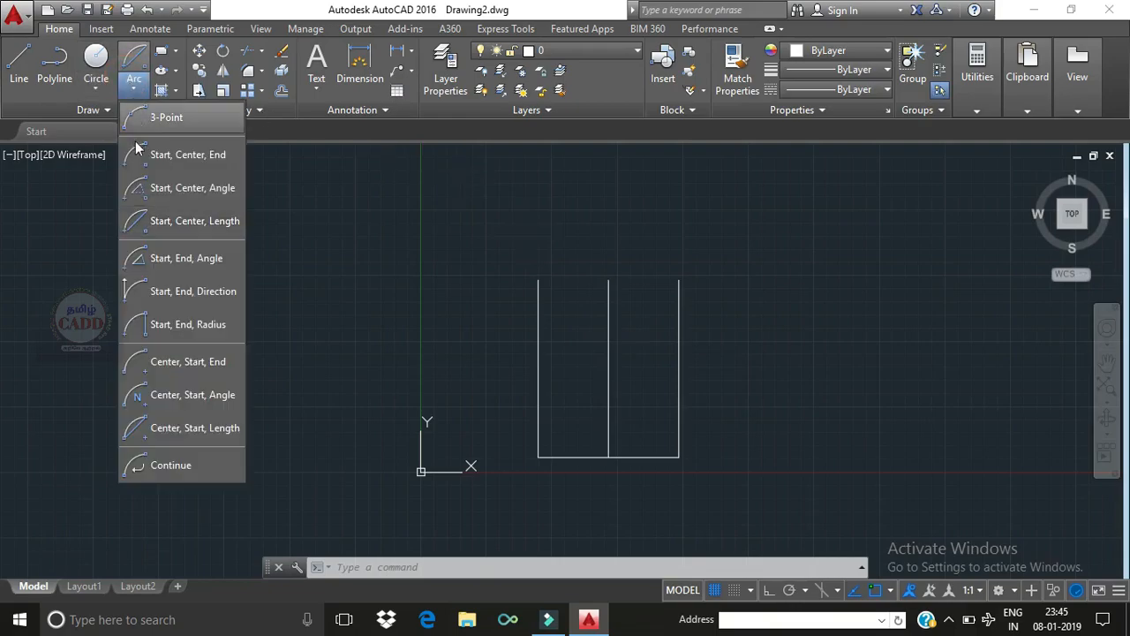
left_click(188, 222)
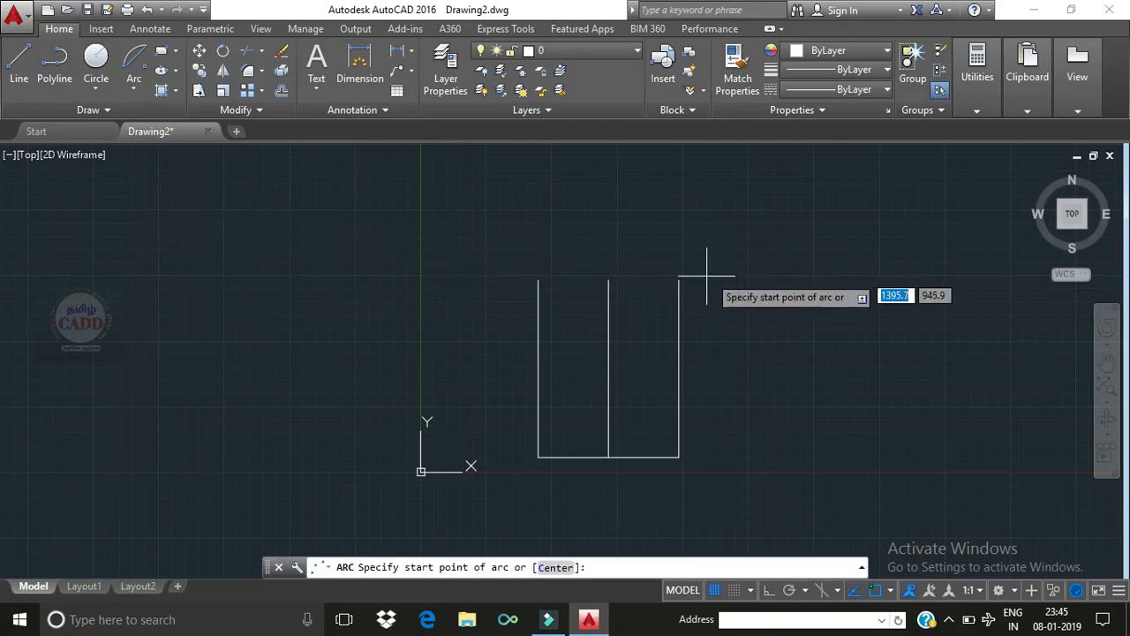
left_click(679, 280)
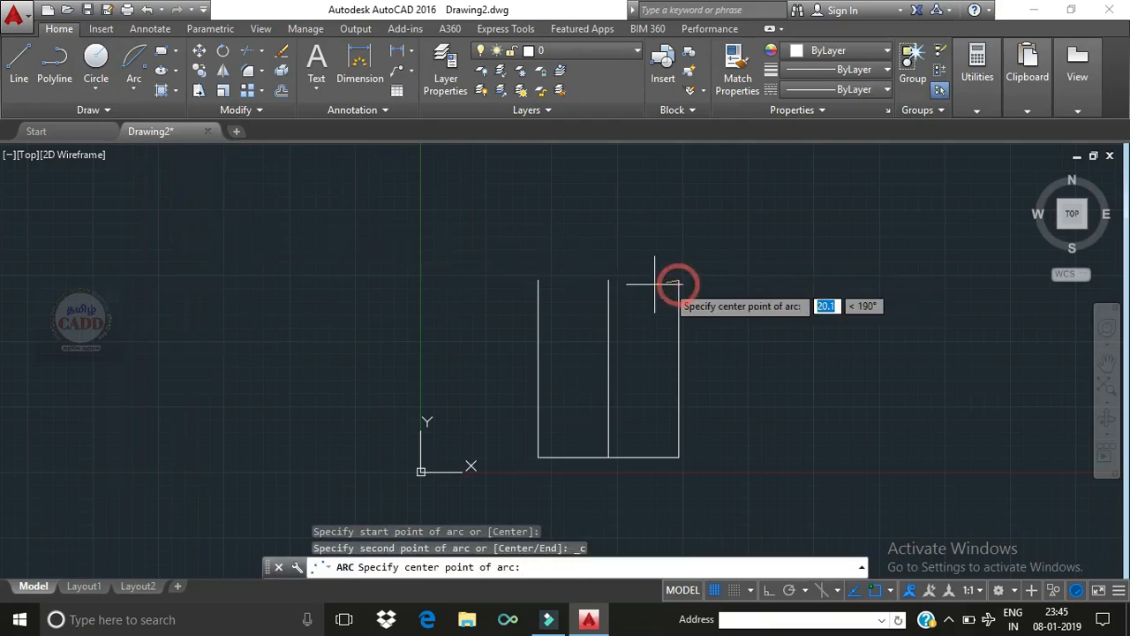
left_click(608, 280)
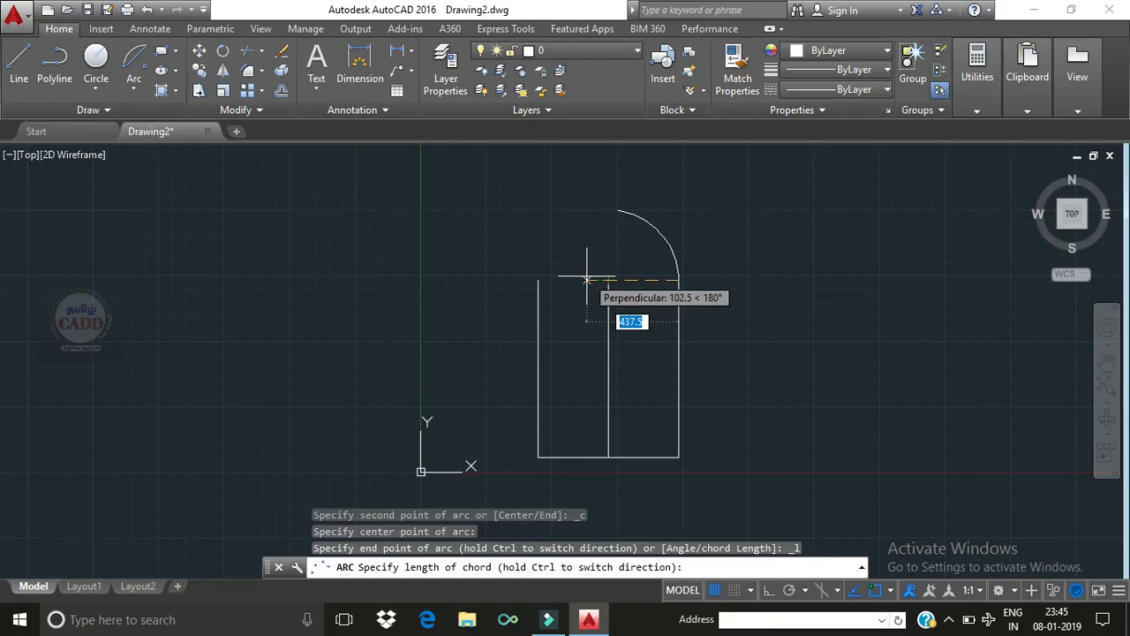
type("100")
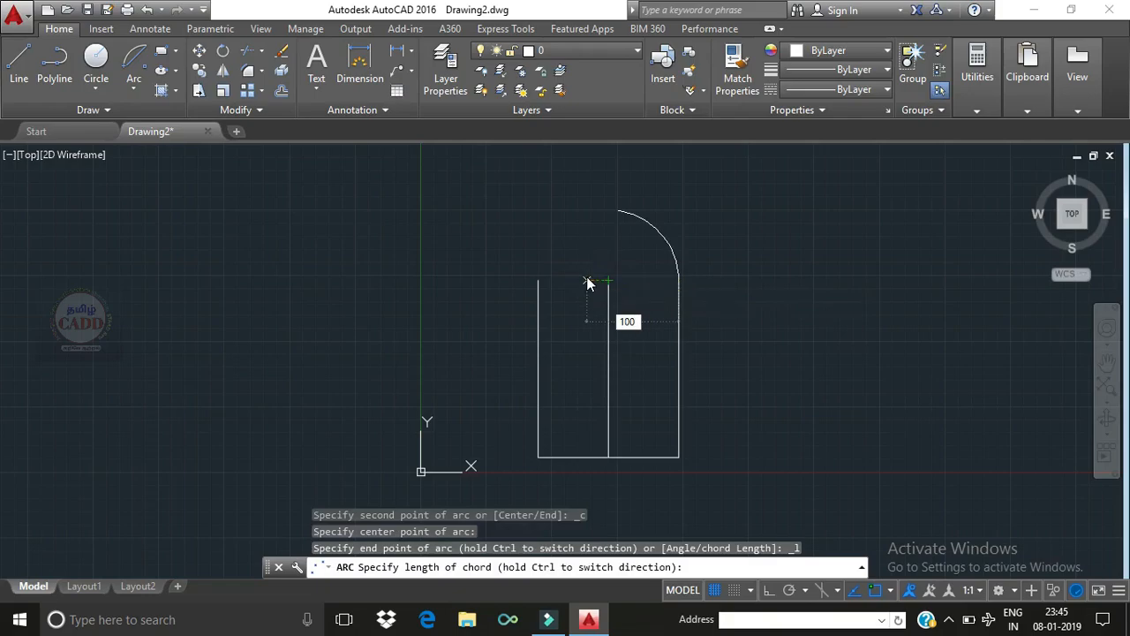
key("Return")
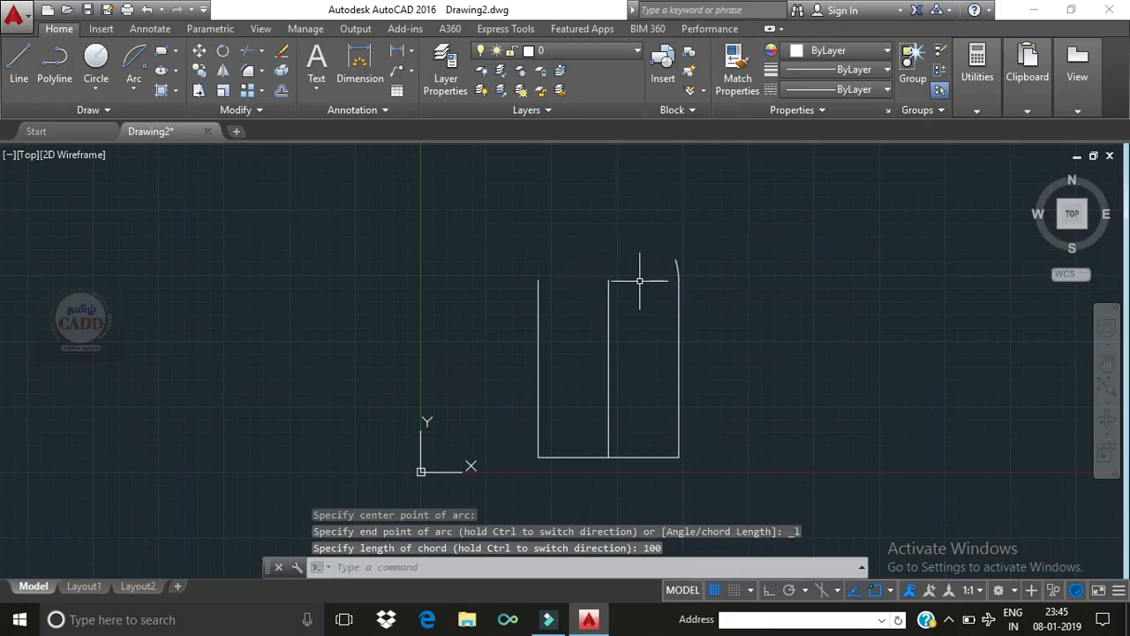
Inspect the short arc at the right line's upper end up close, and erase it.
scroll(677, 256, "up", 5)
left_click(668, 256)
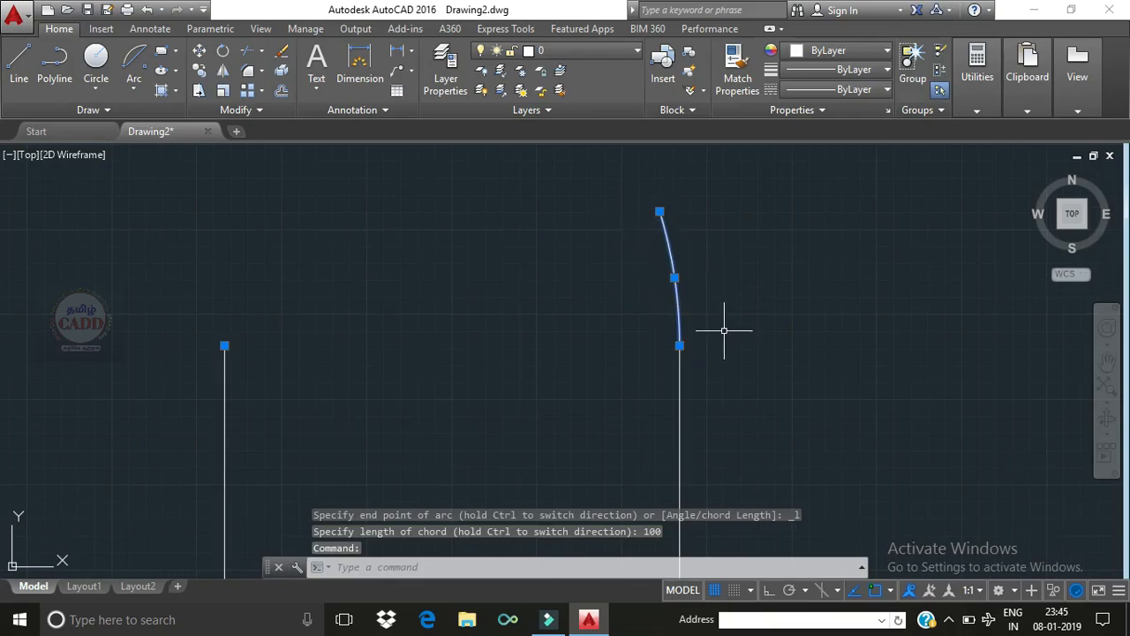
scroll(681, 241, "down", 8)
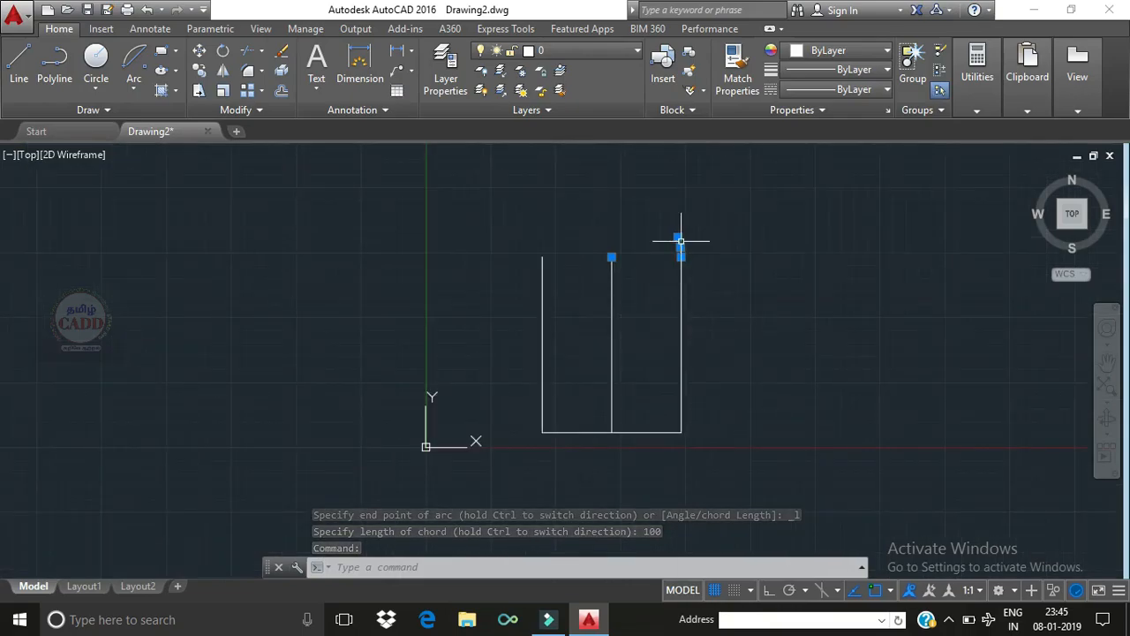
scroll(680, 241, "down", 2)
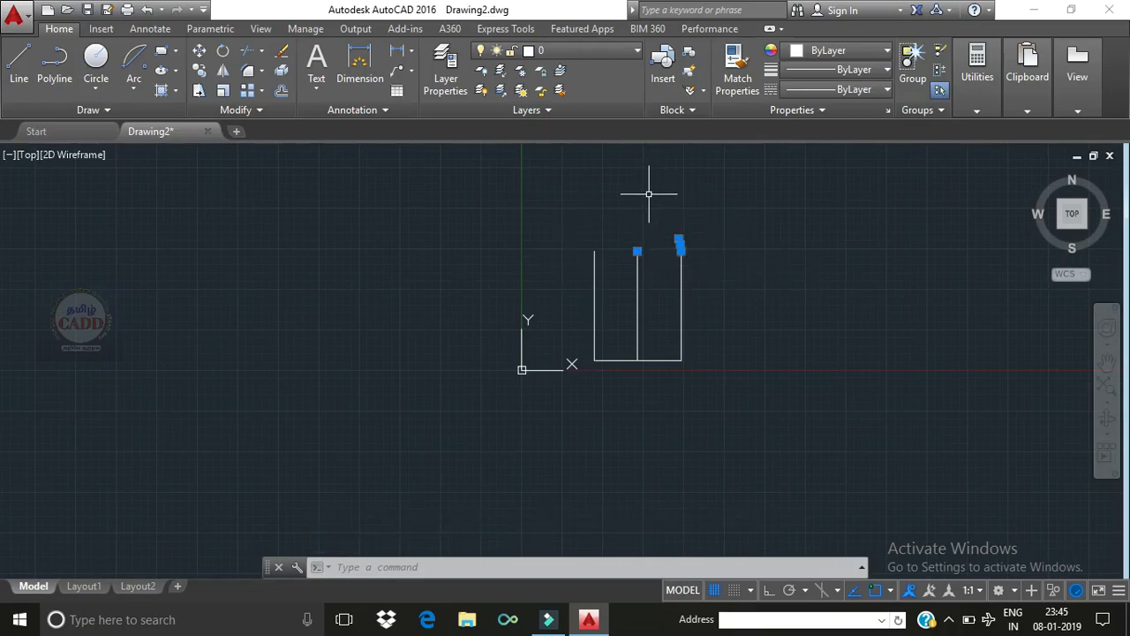
key("Escape")
key("Escape")
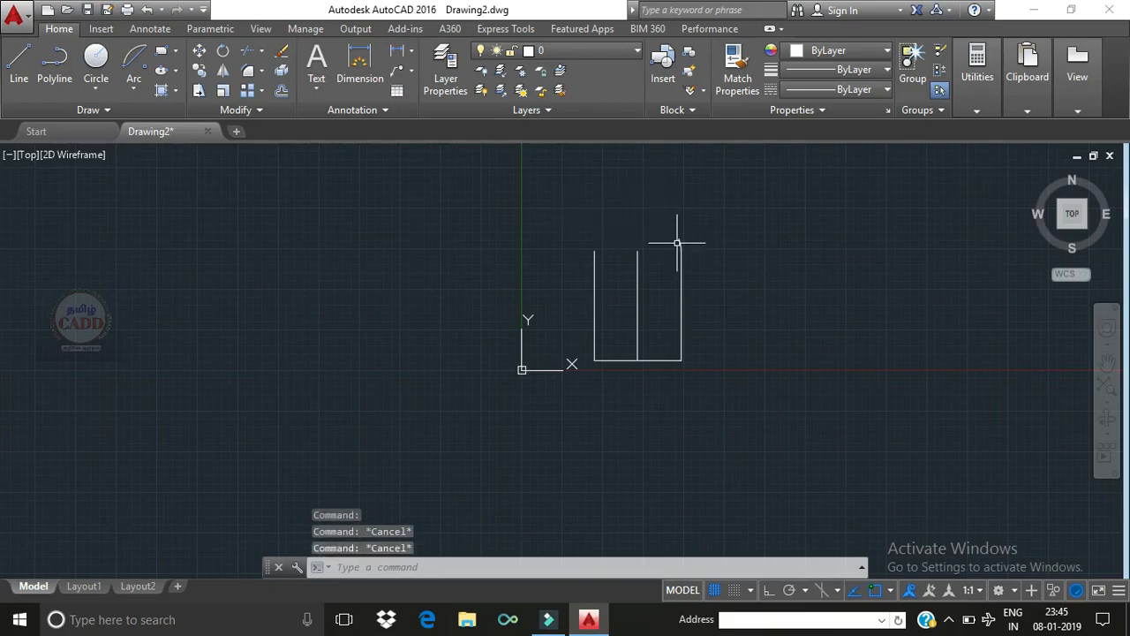
left_click(679, 243)
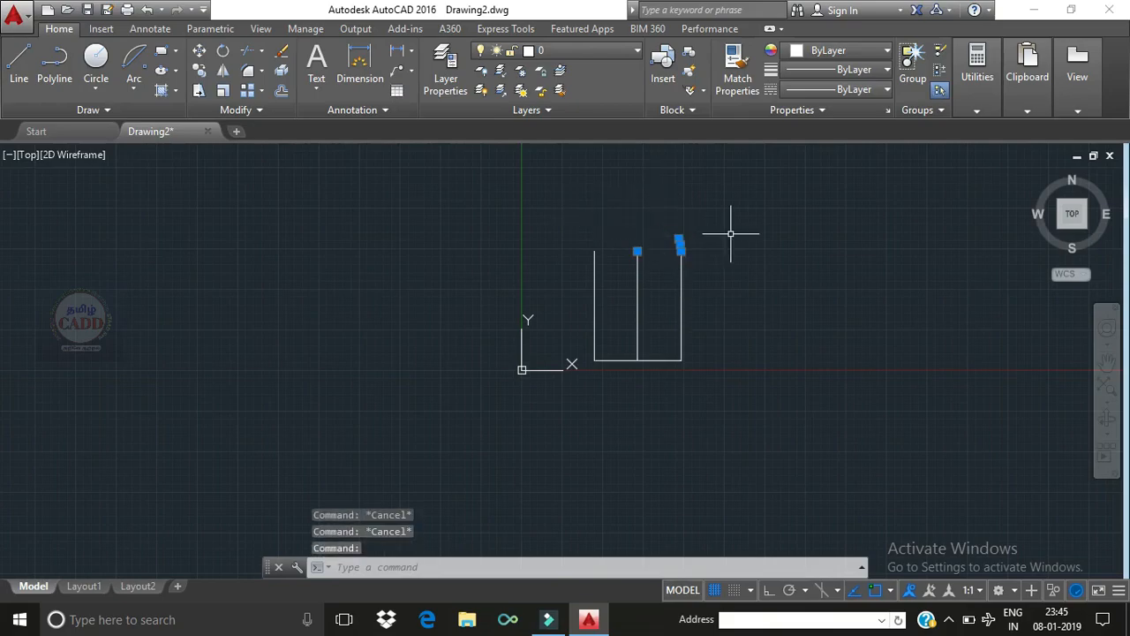
key("Delete")
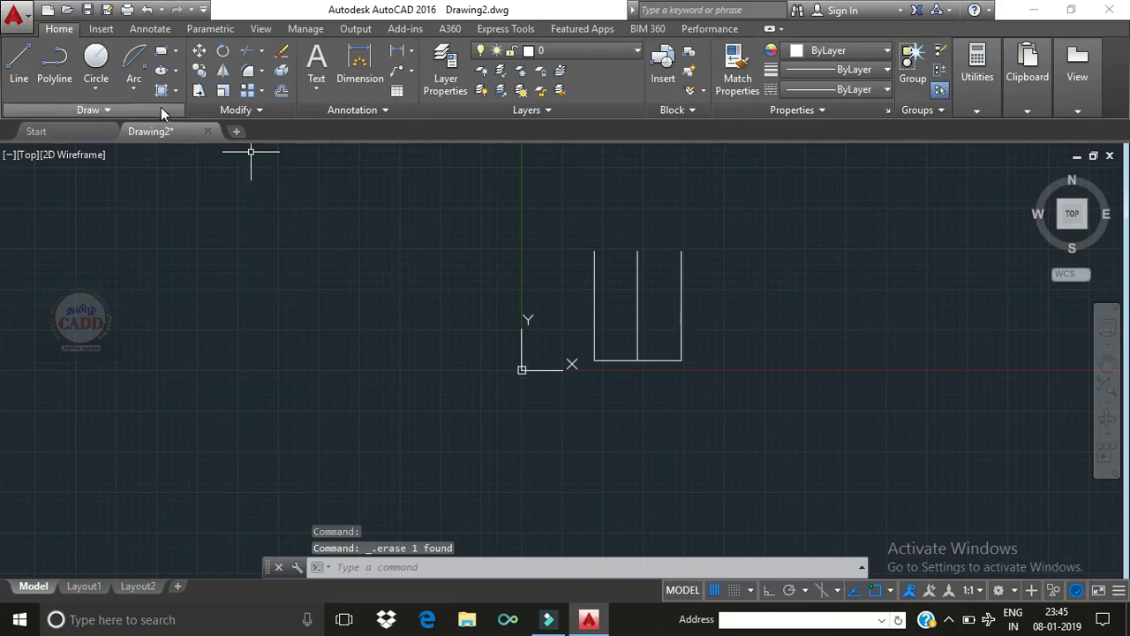
Erase the vertical middle line of the open rectangle.
left_click(141, 94)
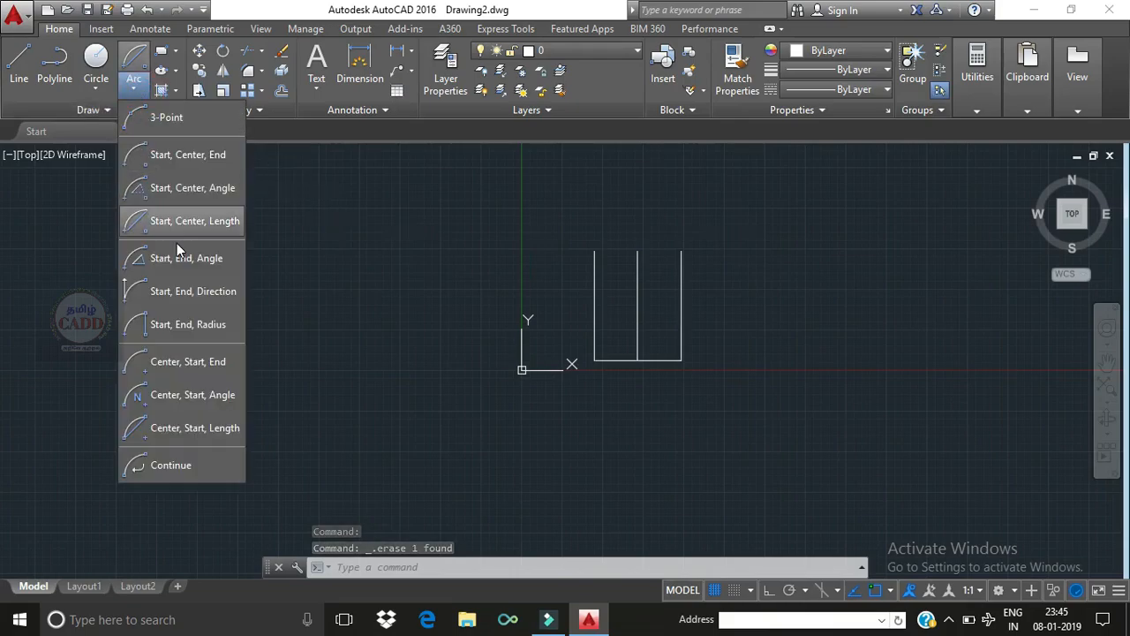
left_click(376, 228)
left_click(636, 269)
key("Delete")
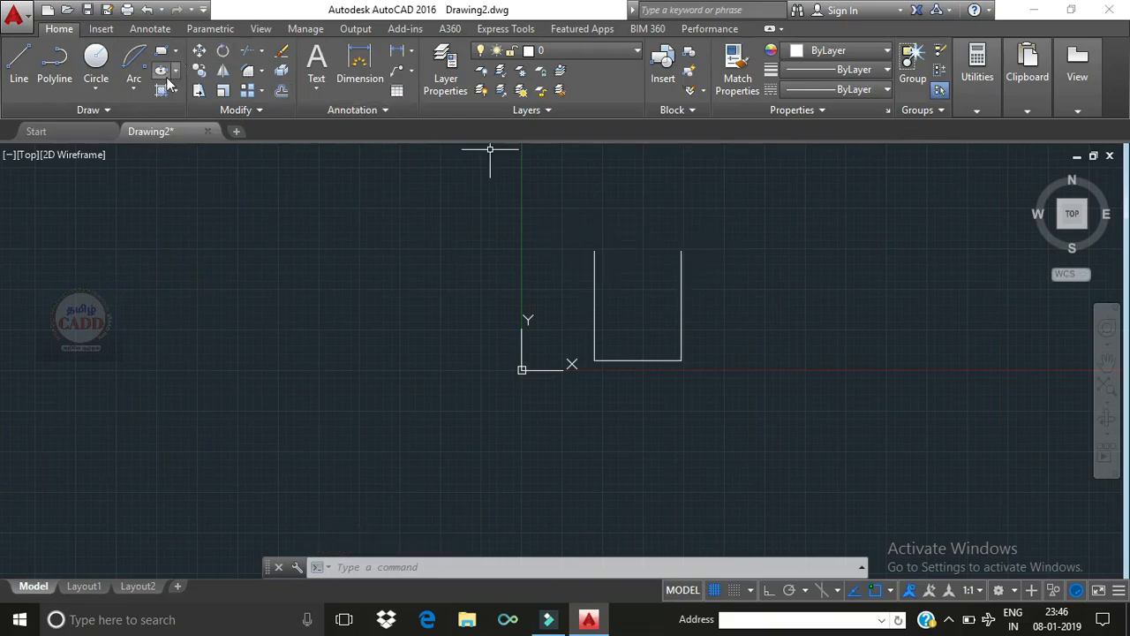
Draw a Start, End, Angle arc from the right line's upper end to the left line's upper end with a 140° included angle.
left_click(133, 84)
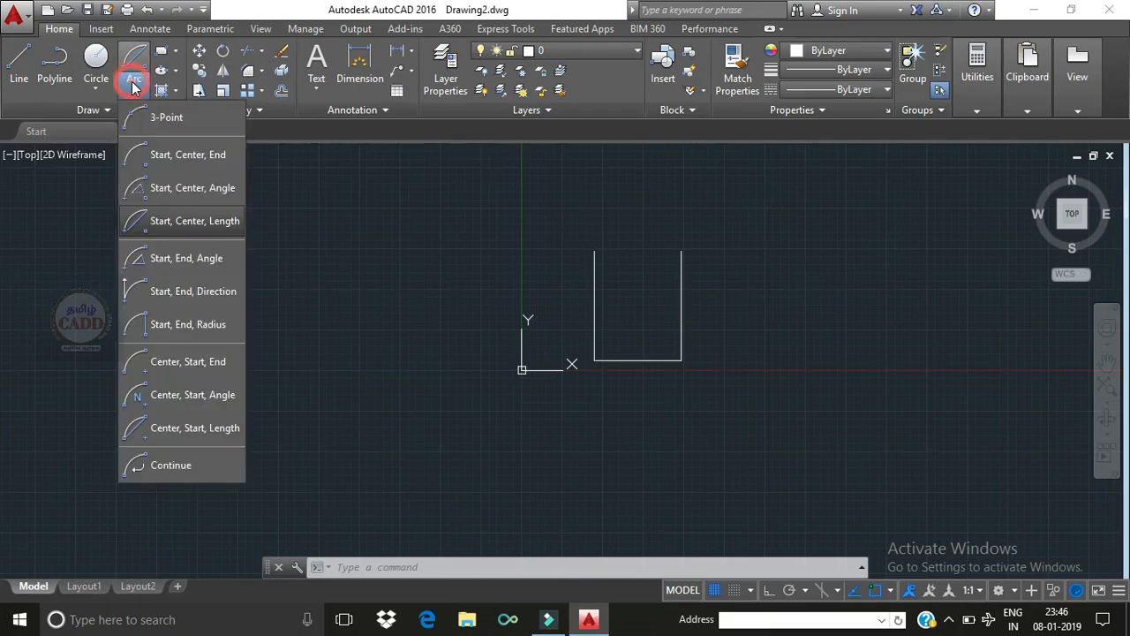
left_click(201, 260)
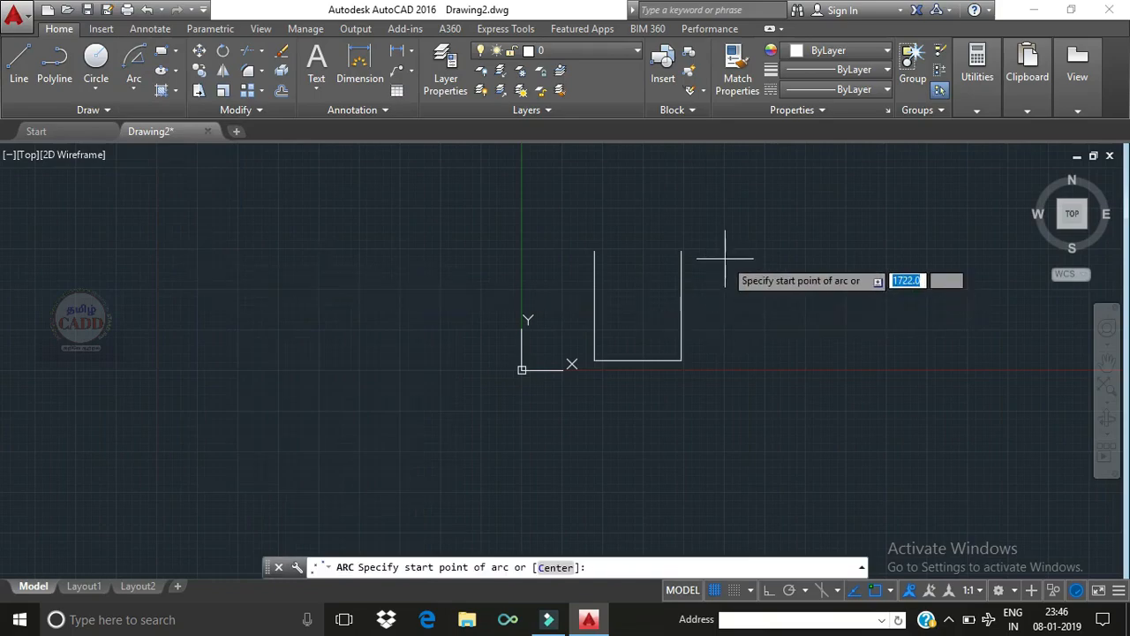
left_click(682, 252)
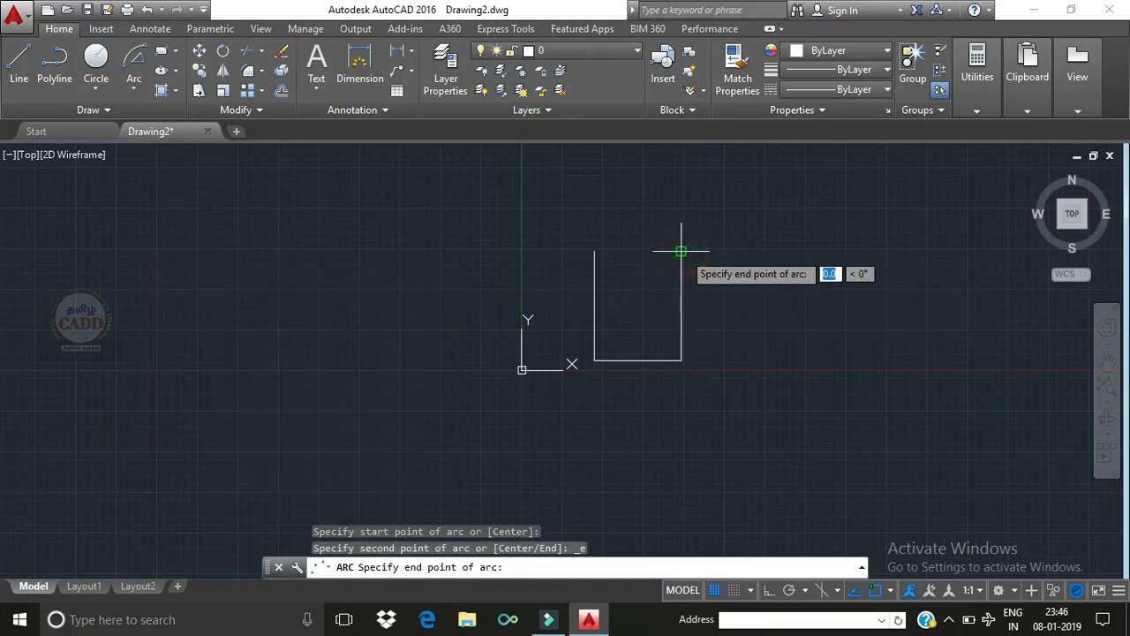
left_click(594, 252)
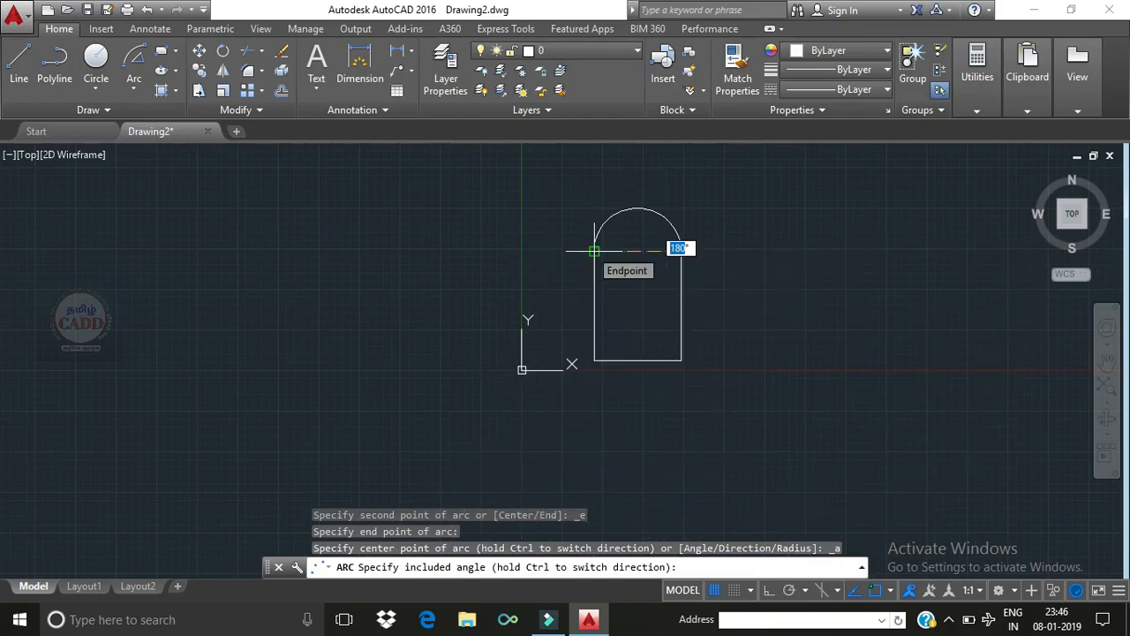
type("14")
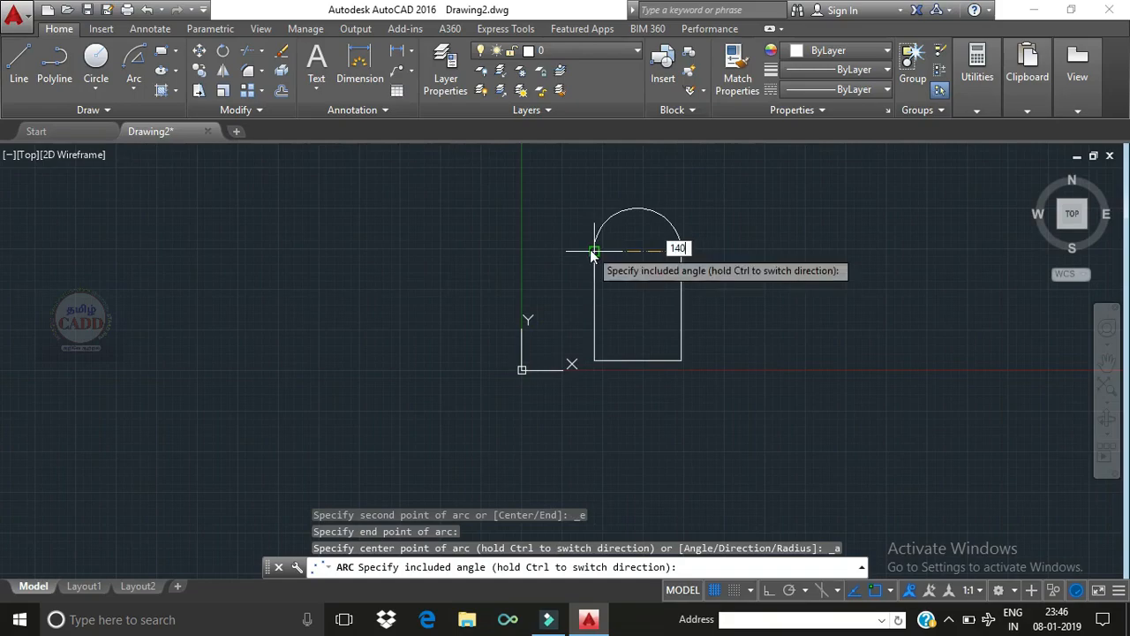
key("Return")
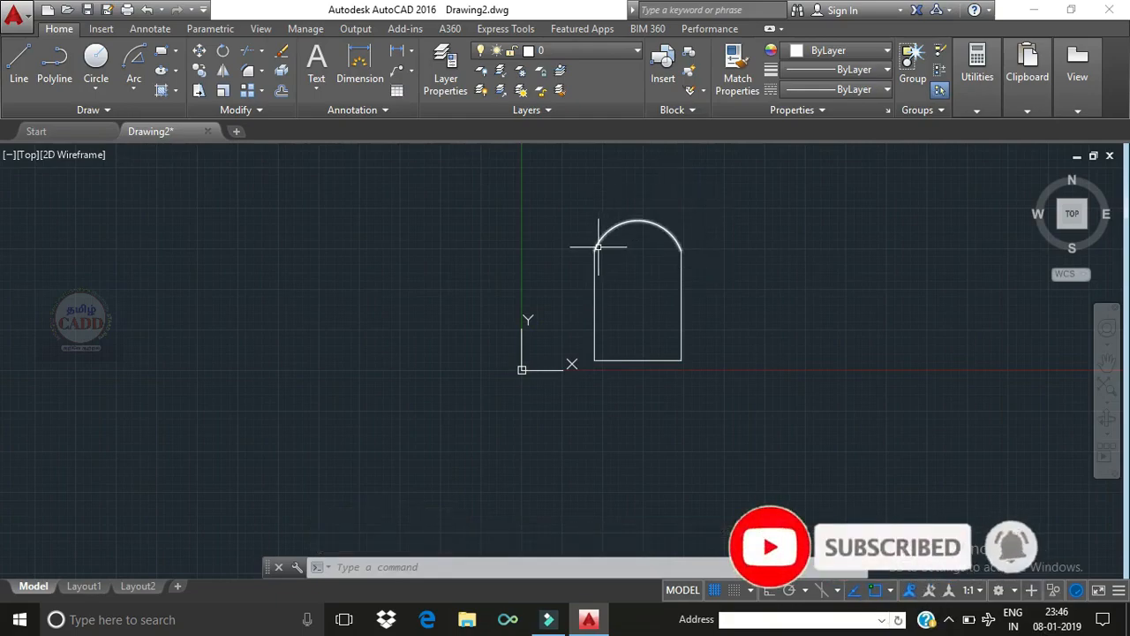
Erase the arc spanning the upper ends of the open rectangle's side lines.
mouse_move(611, 228)
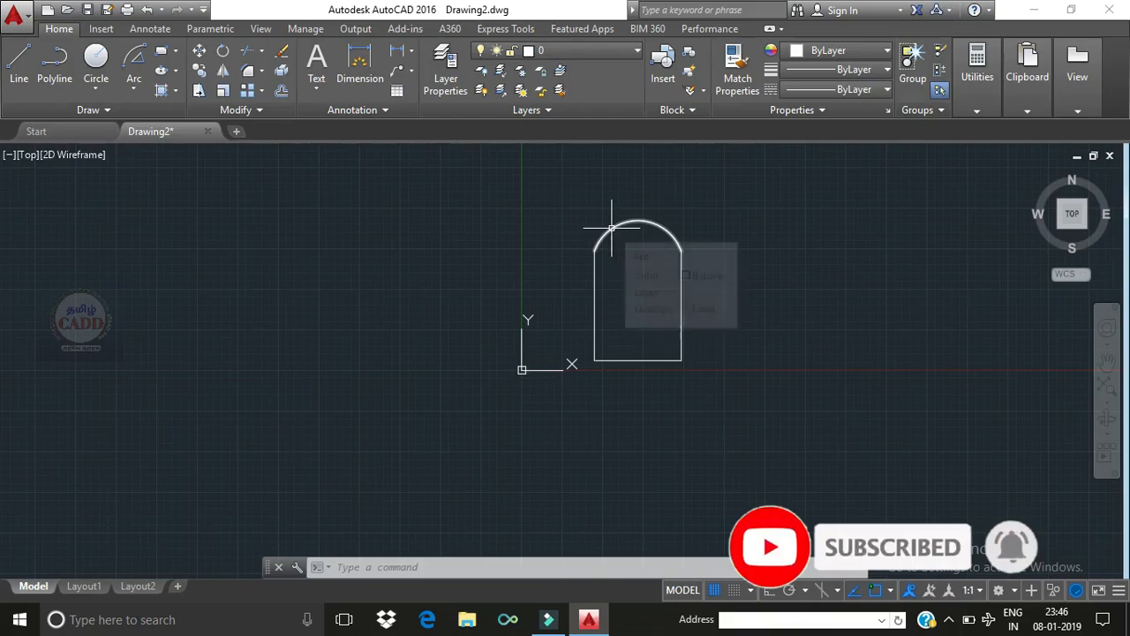
left_click(611, 228)
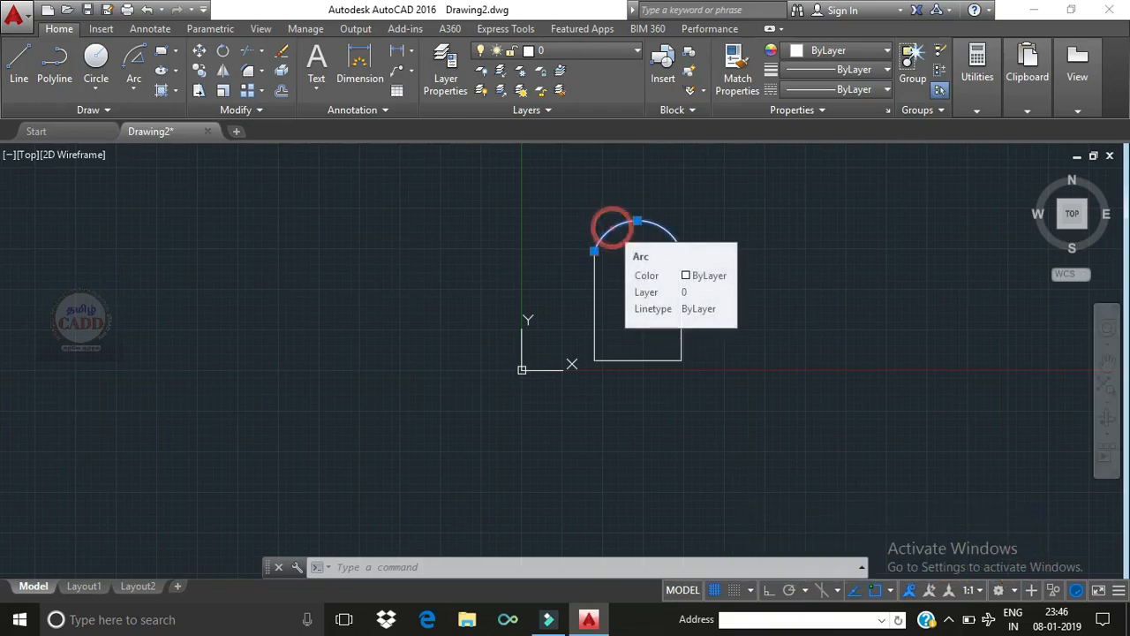
key("Delete")
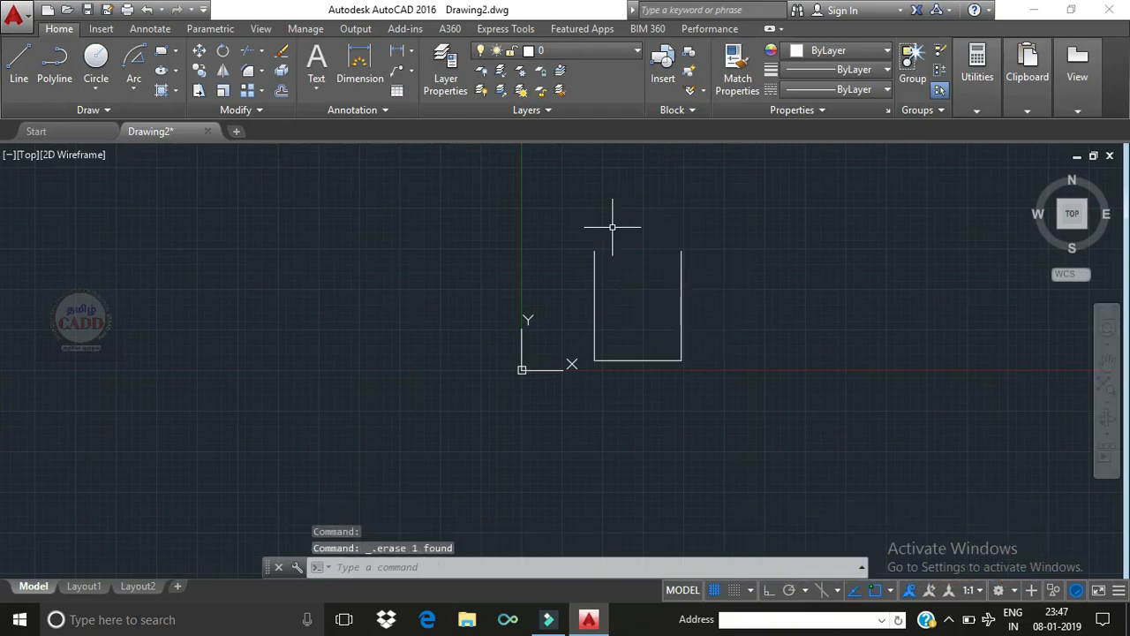
Draw a Start, End, Direction arc from the right line's upper end to the left line's upper end, with the tangent direction pointing downward.
left_click(131, 86)
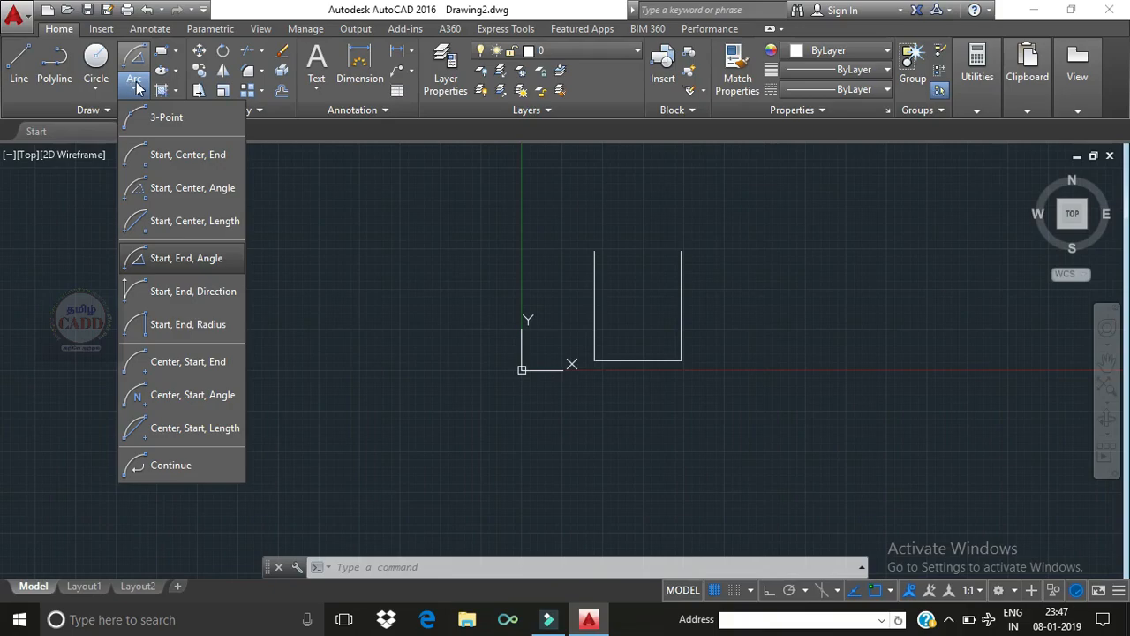
left_click(176, 292)
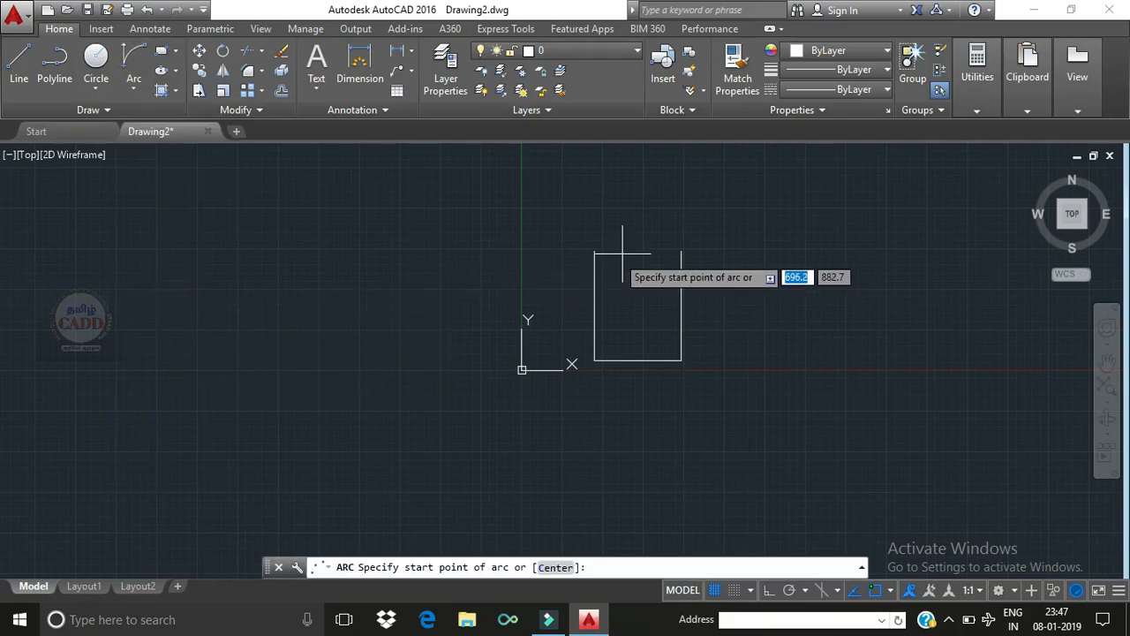
left_click(680, 253)
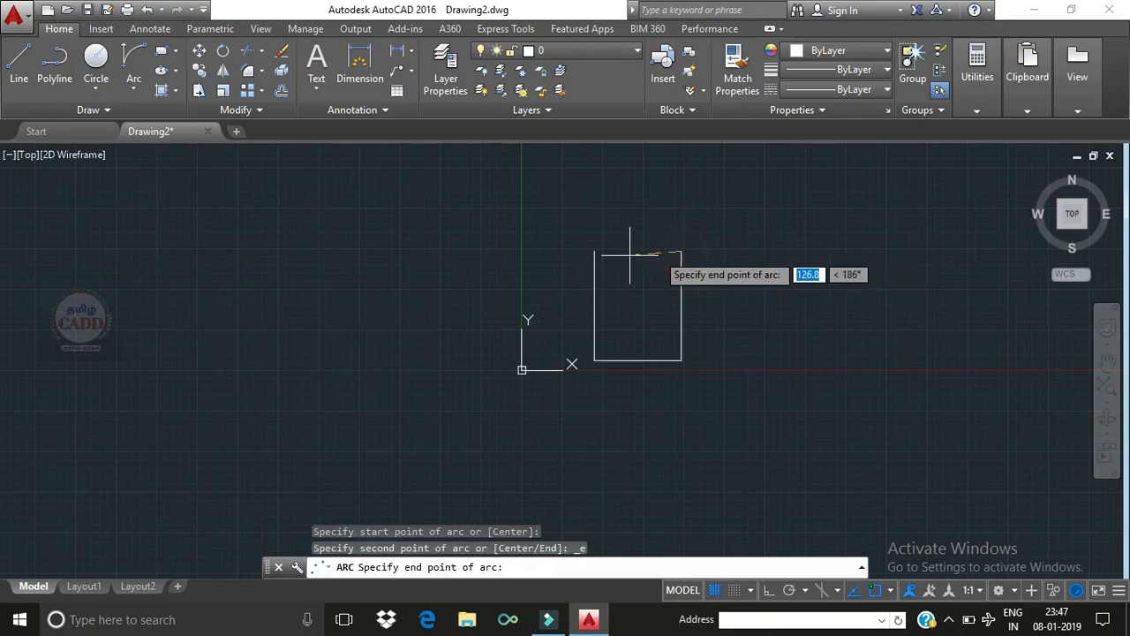
left_click(594, 251)
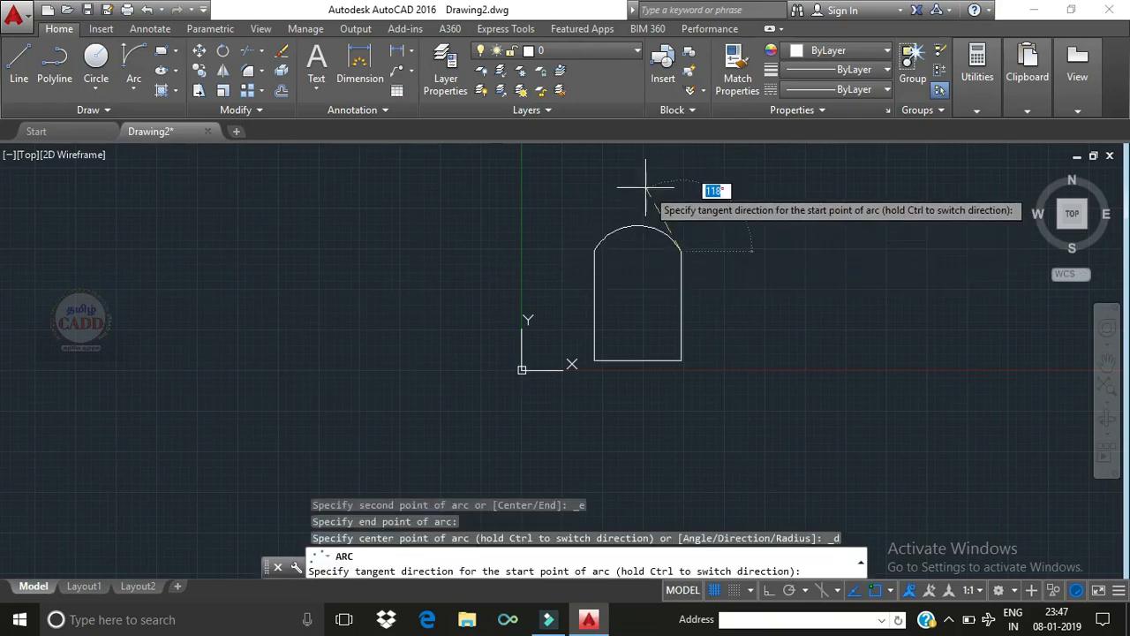
left_click(632, 395)
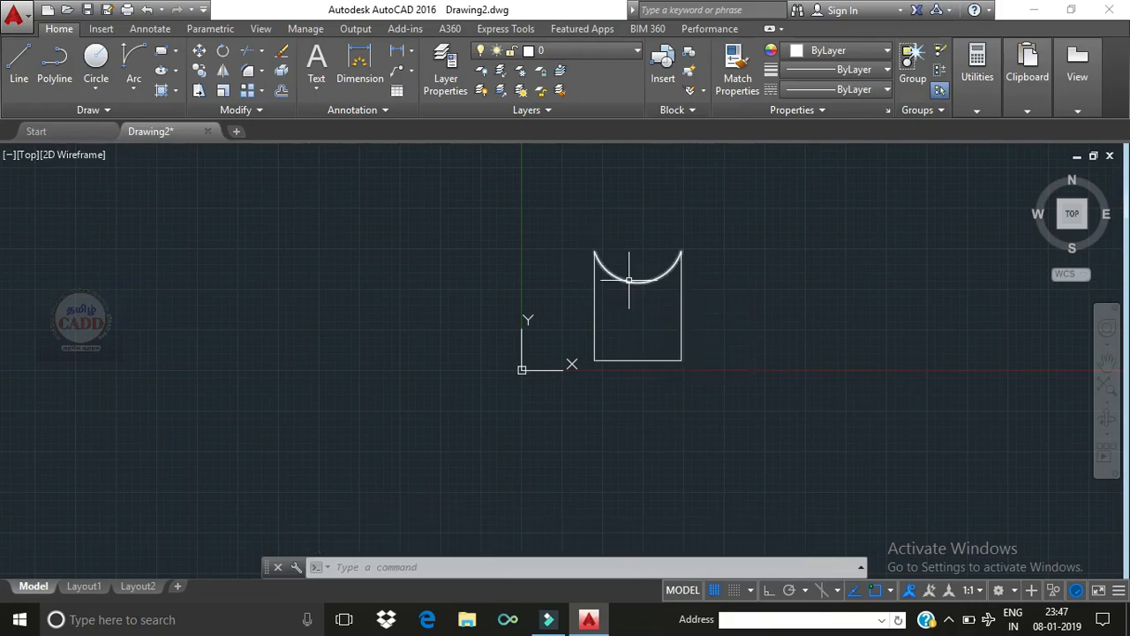
Replace the downward-bowing arc with a Start, End, Radius arc of radius 800 from the right line's upper end to the left line's.
left_click(629, 282)
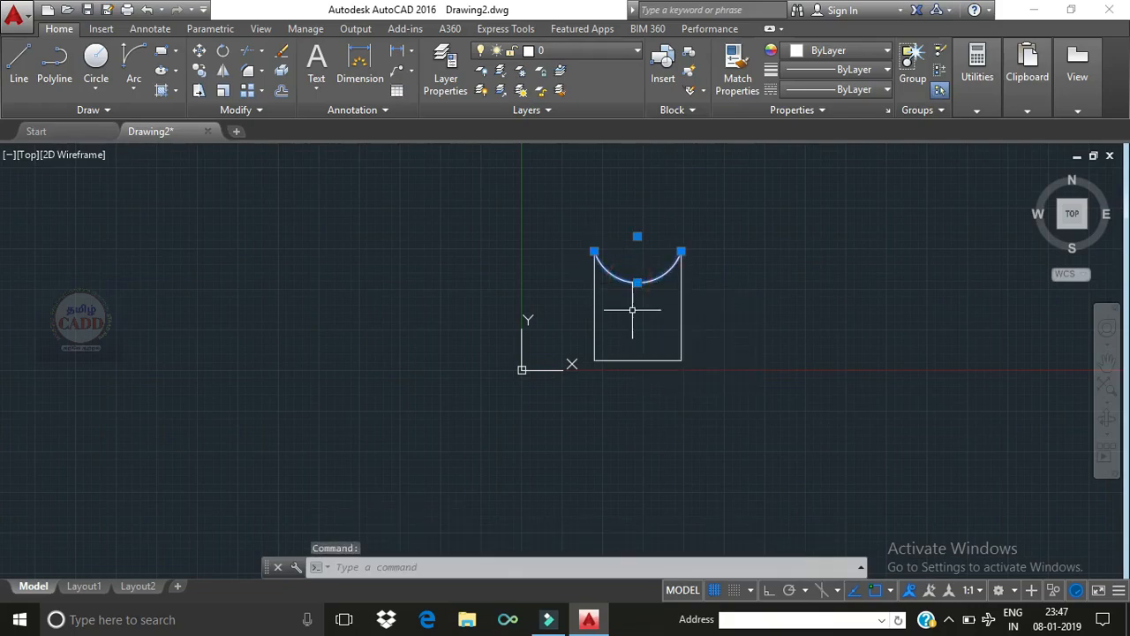
key("Delete")
left_click(141, 92)
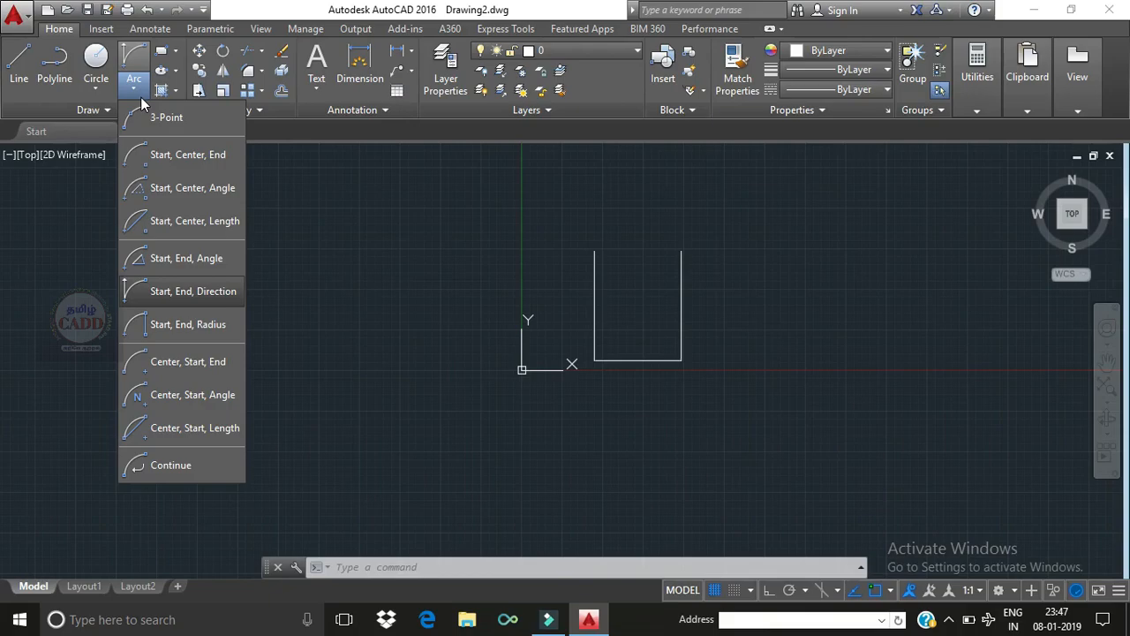
left_click(175, 327)
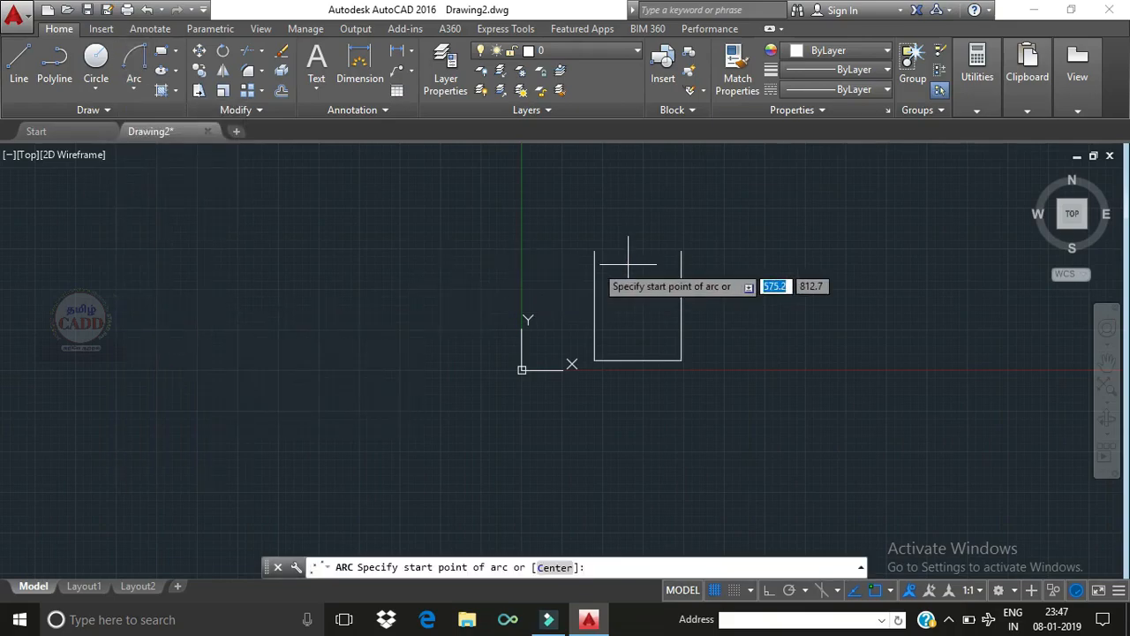
left_click(681, 251)
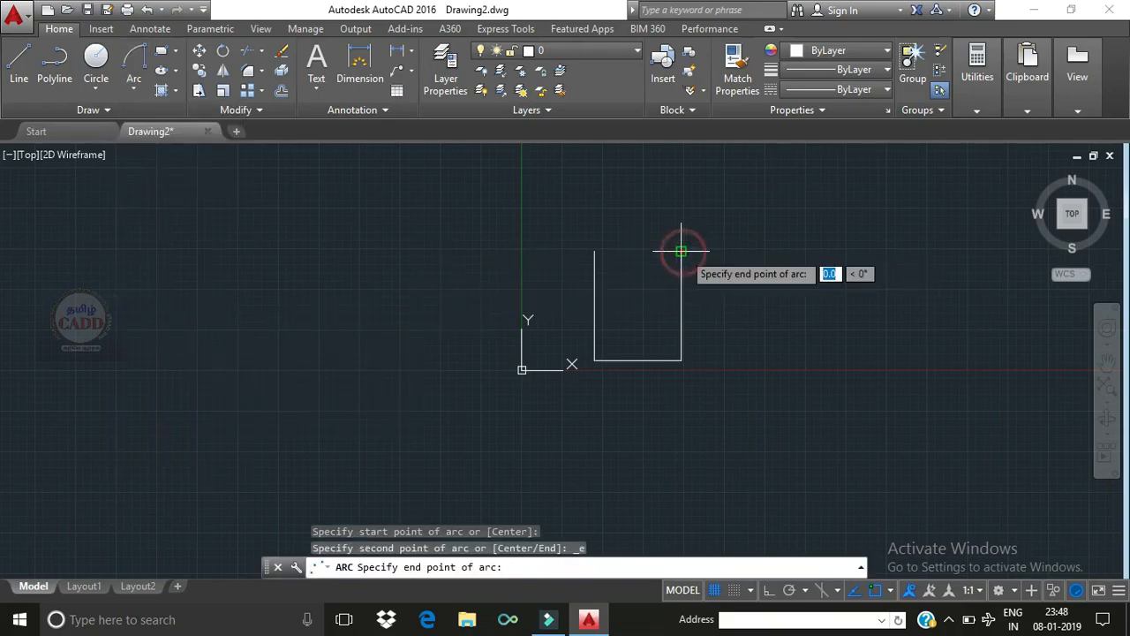
left_click(594, 251)
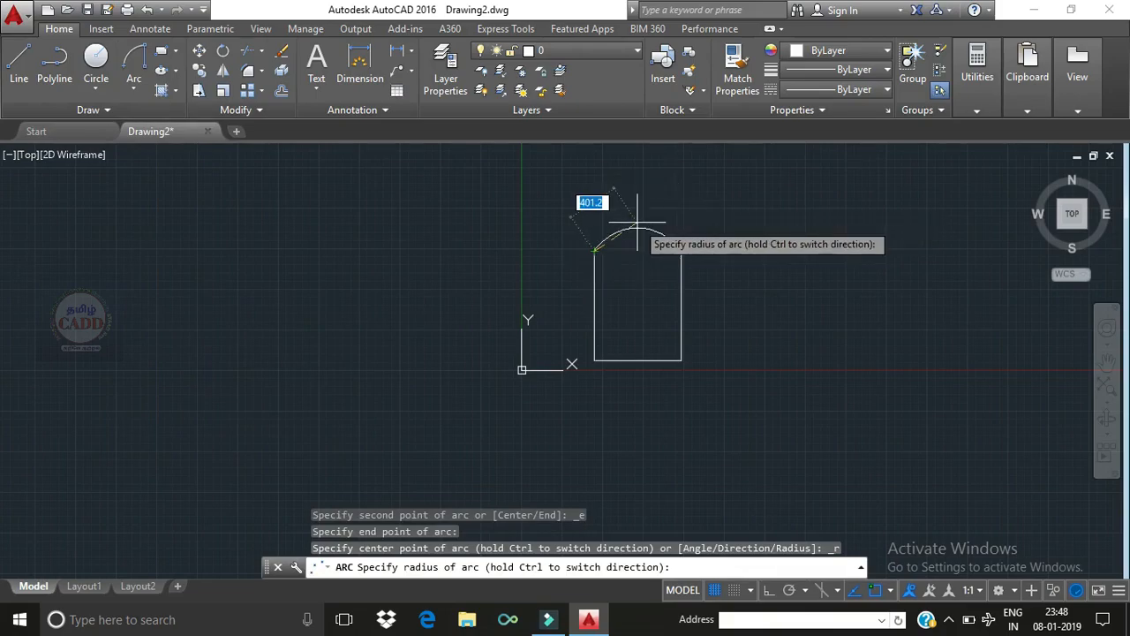
type("800")
key("Return")
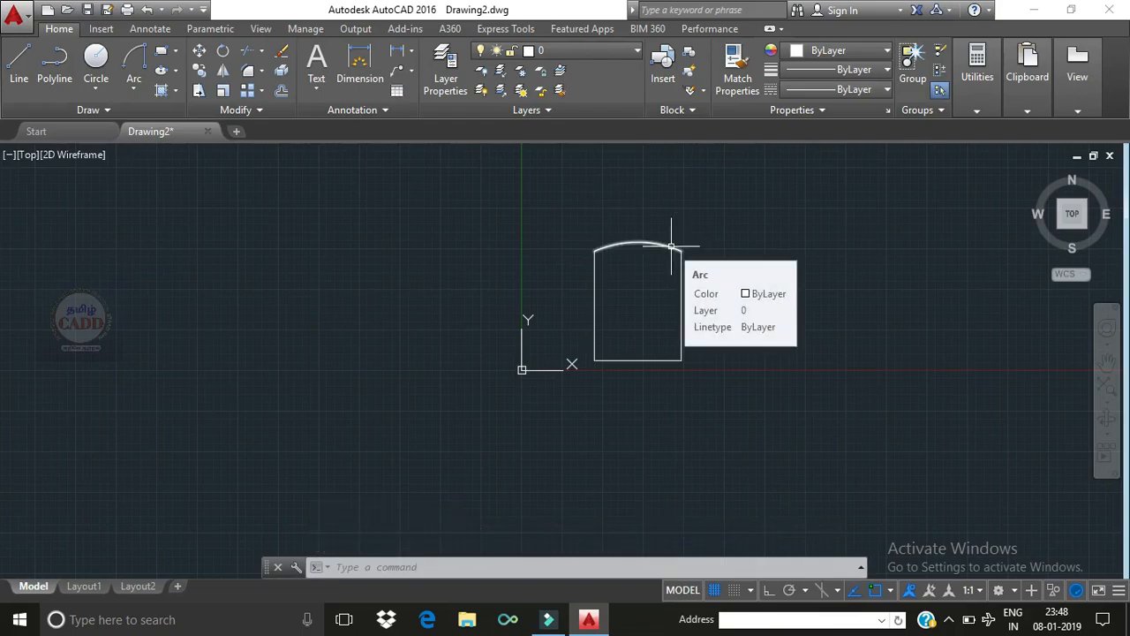
Replace the shallow arc with a Start, End, Radius arc of radius 1000 between the same endpoints, running the long way round below the rectangle.
left_click(638, 241)
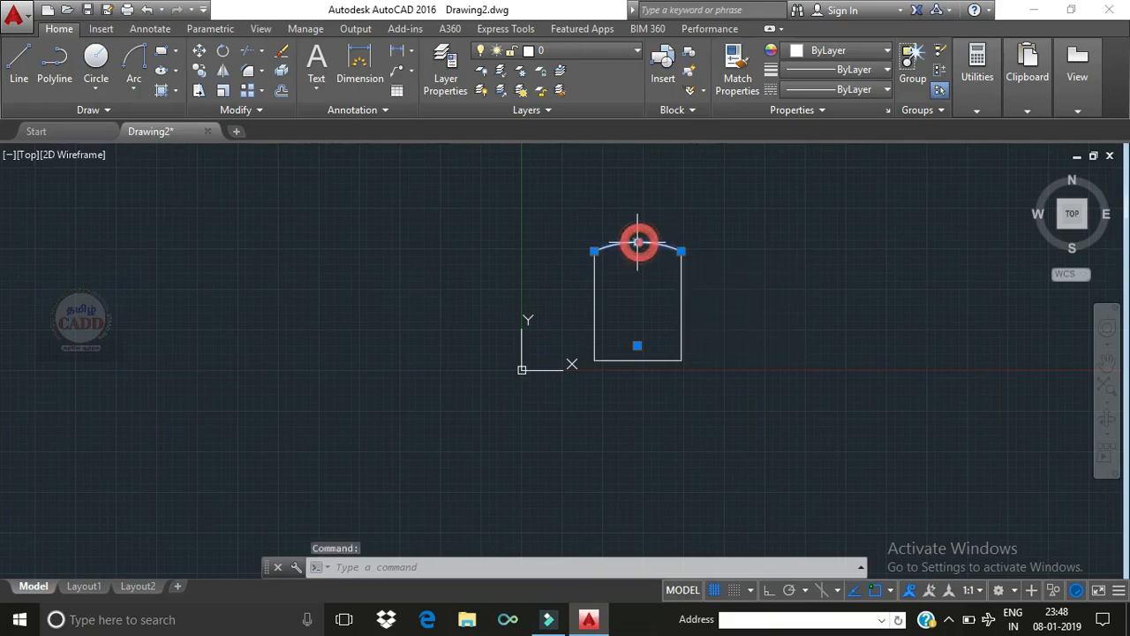
key("Delete")
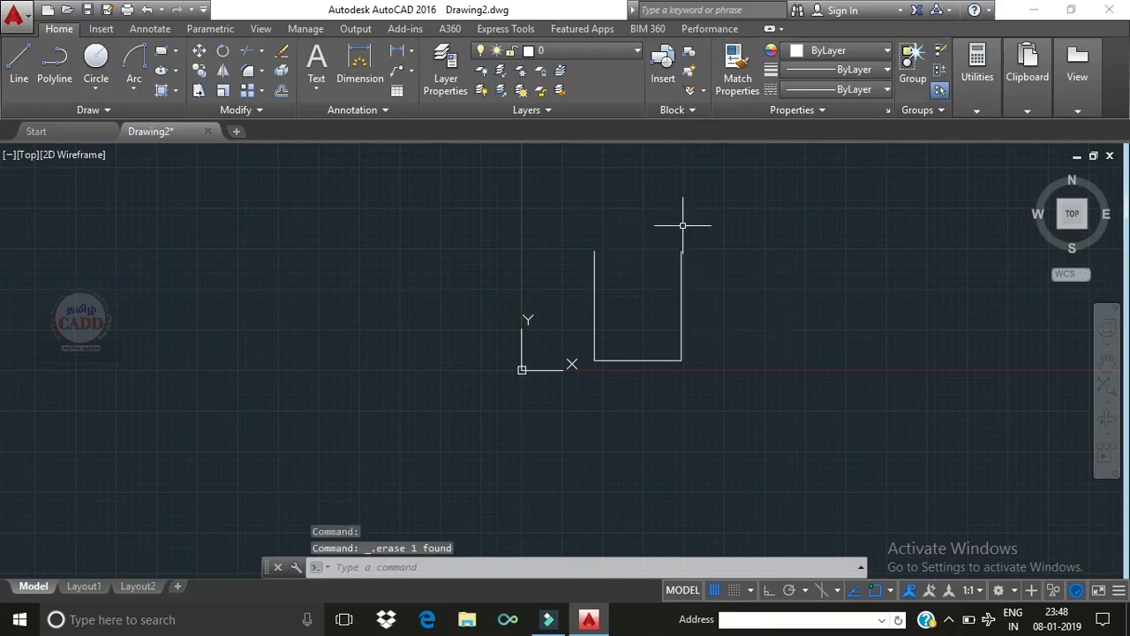
left_click(133, 88)
left_click(177, 324)
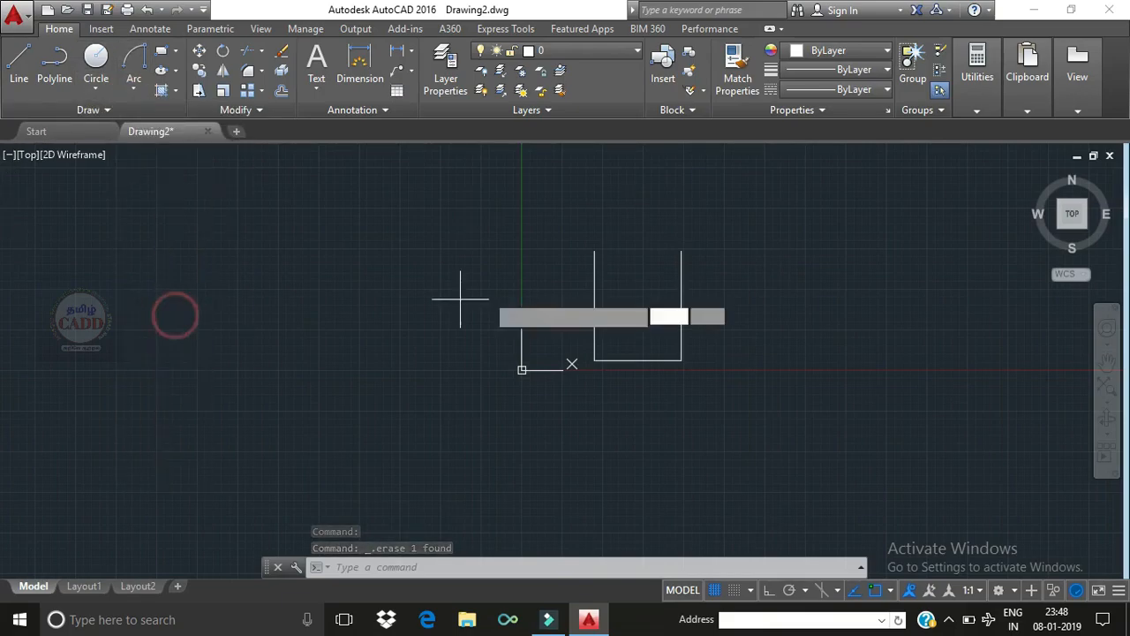
left_click(681, 252)
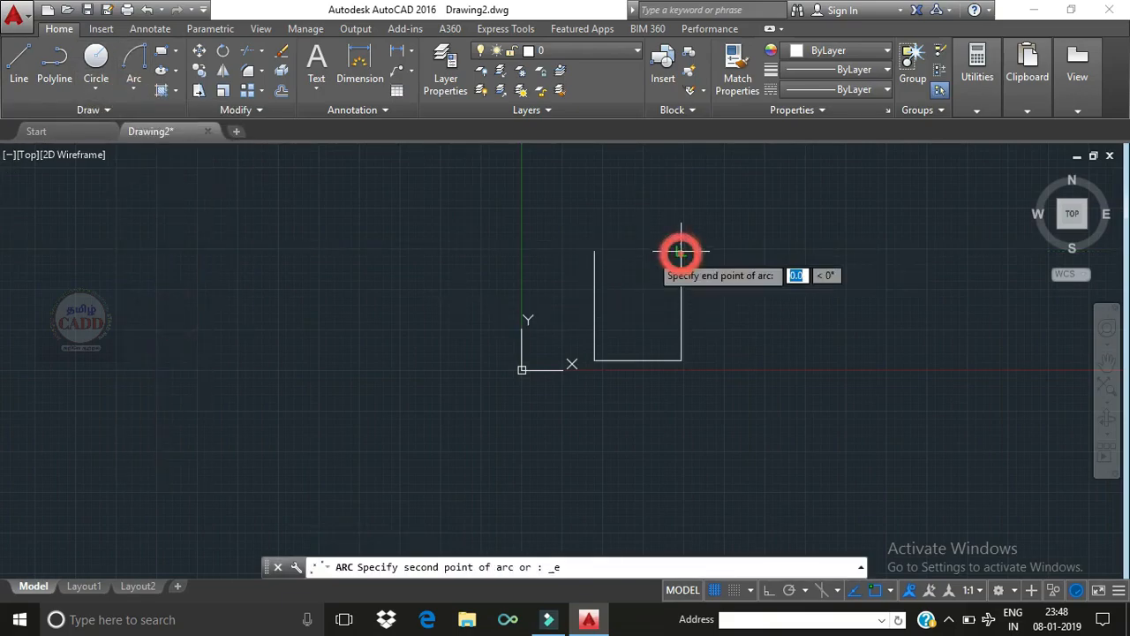
left_click(594, 252)
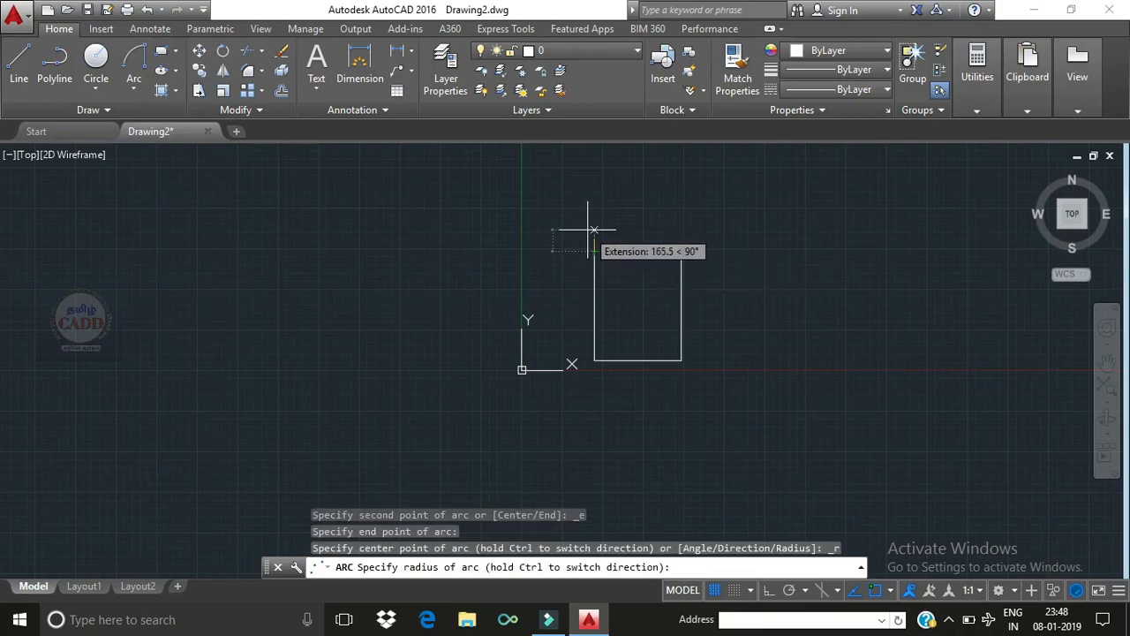
type("1000")
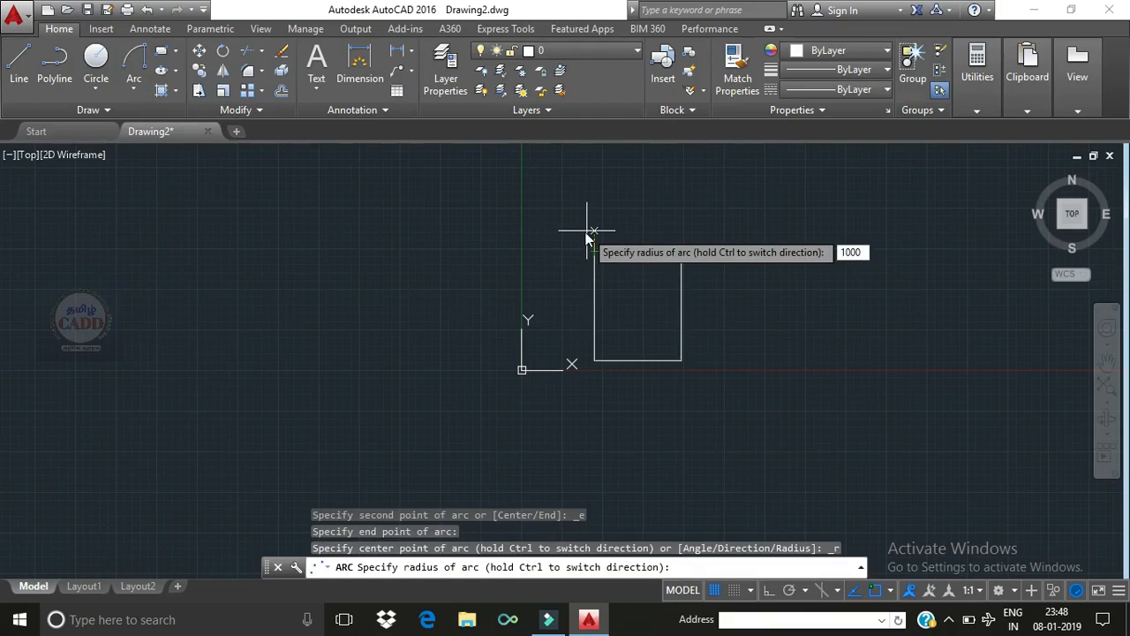
key("Return")
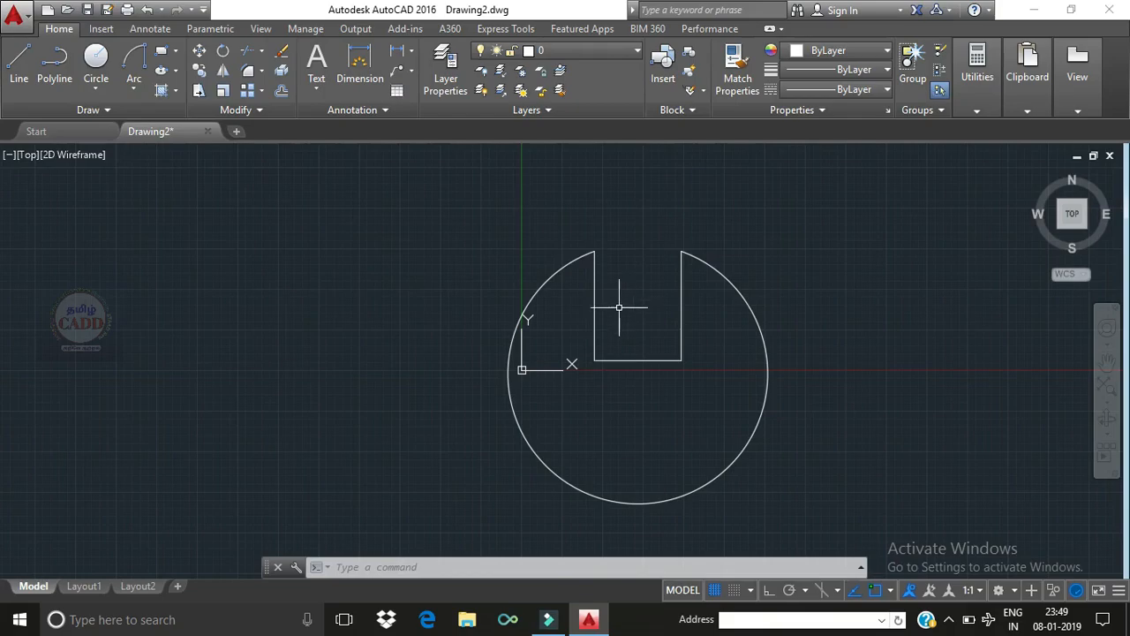
Erase the large arc and draw a vertical line, with Ortho on, from the bottom line's midpoint up to the side lines' height.
left_click(542, 290)
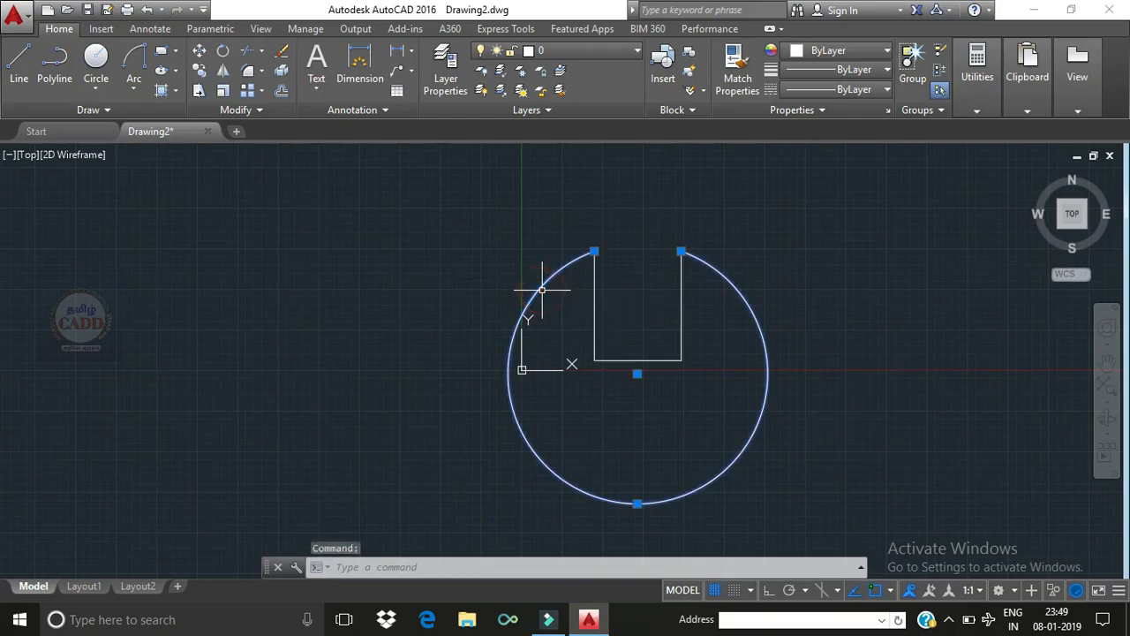
key("Delete")
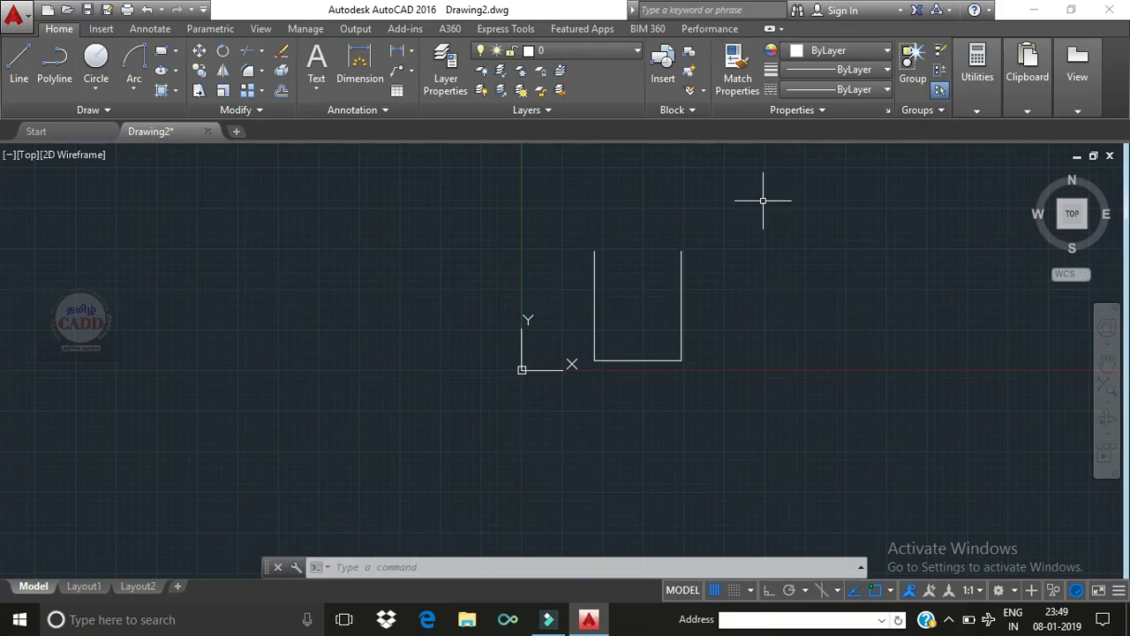
left_click(129, 89)
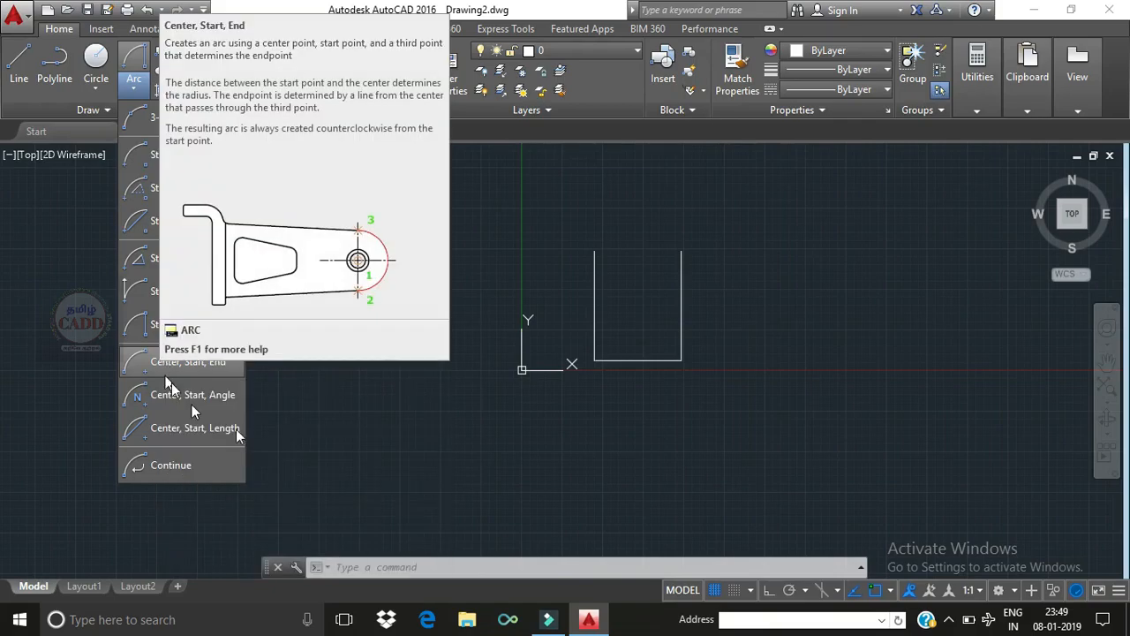
left_click(25, 69)
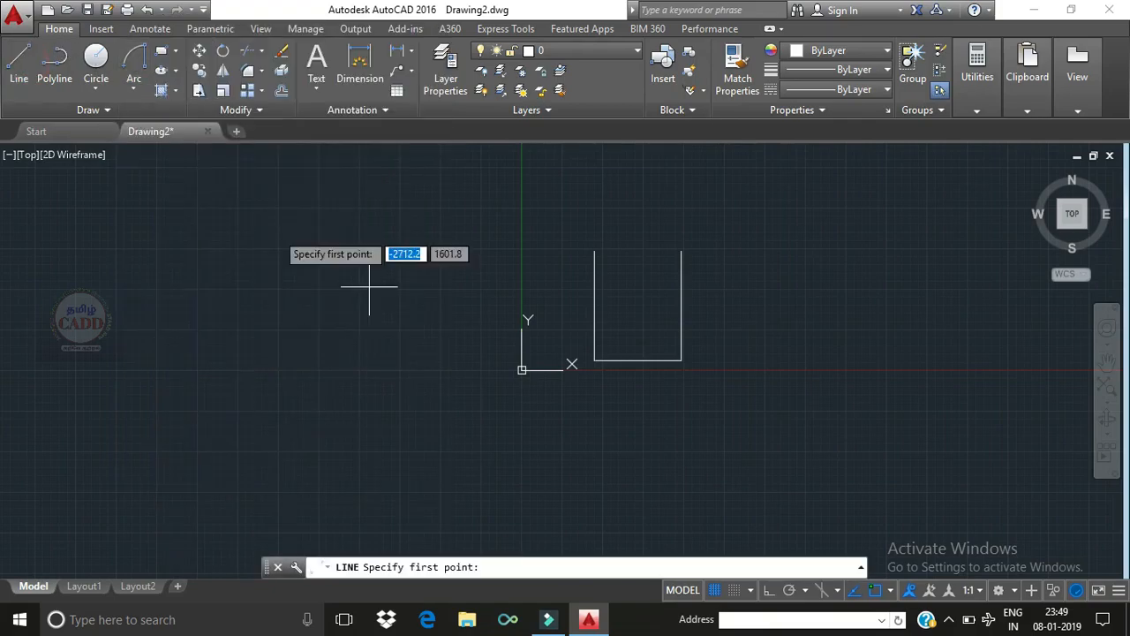
left_click(636, 360)
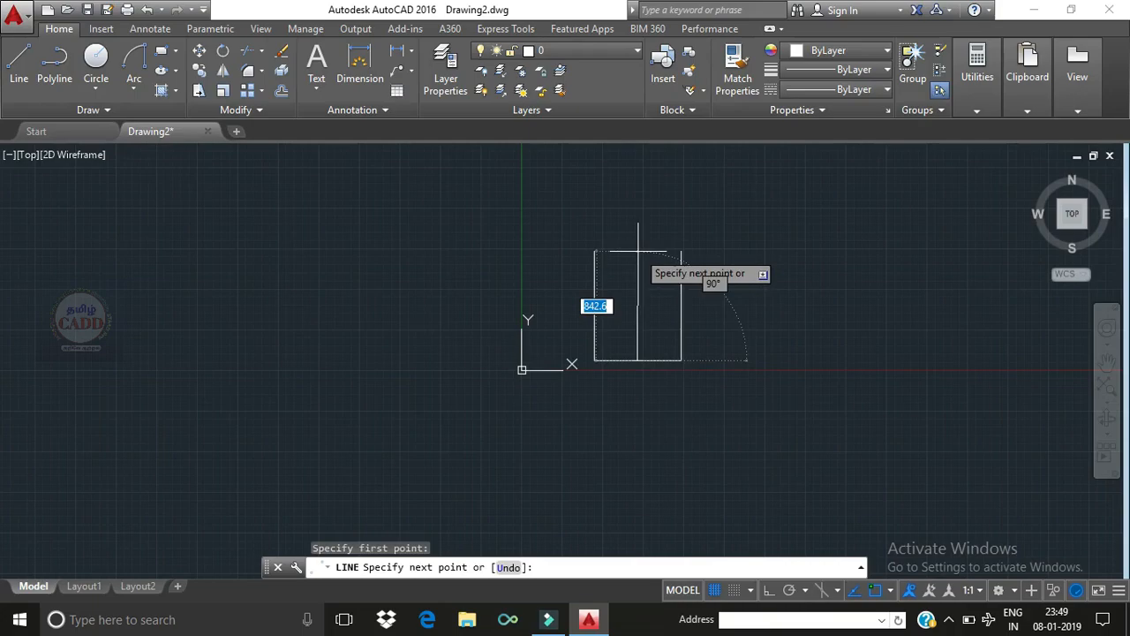
key("F8")
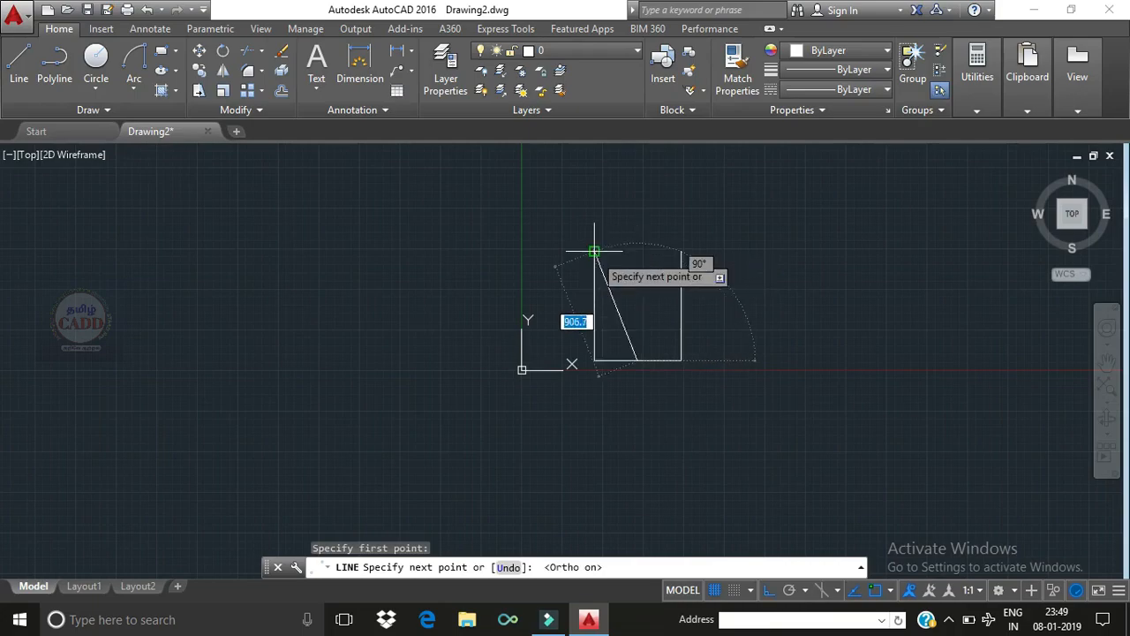
left_click(636, 252)
key("Return")
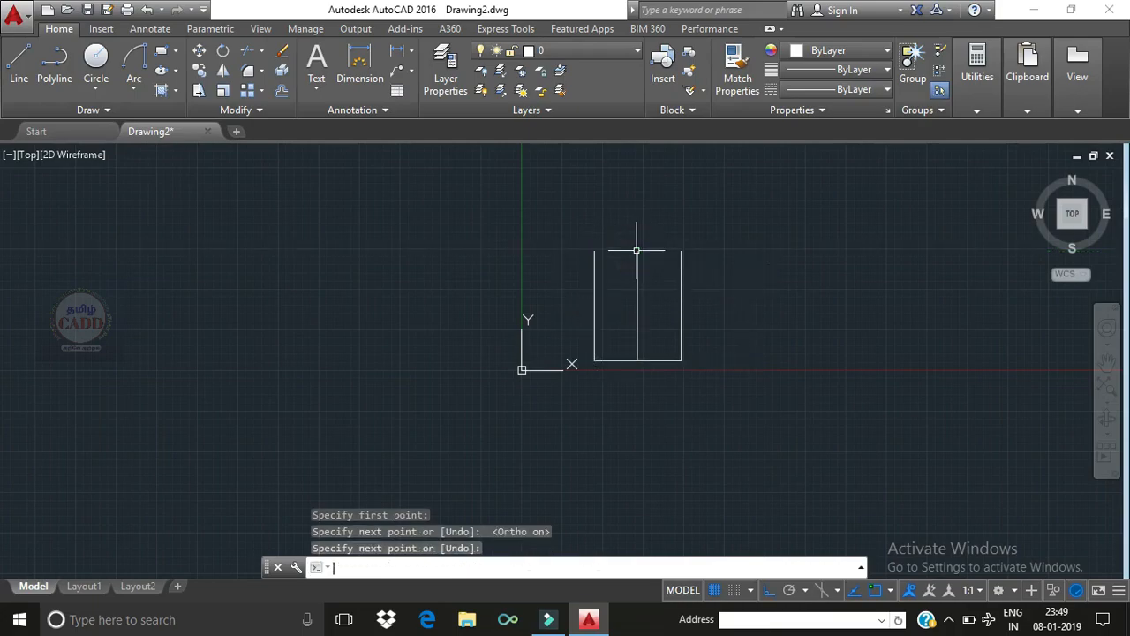
Draw a Center, Start, End arc centred on the middle line's upper end, from the right line's upper end to the left line's.
left_click(133, 83)
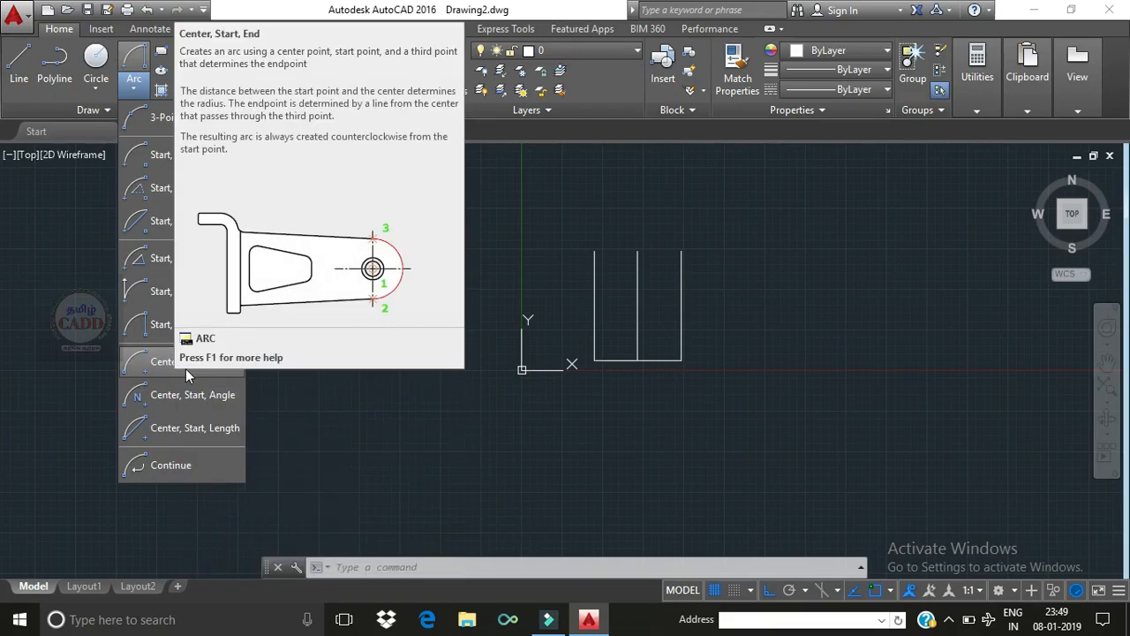
left_click(173, 364)
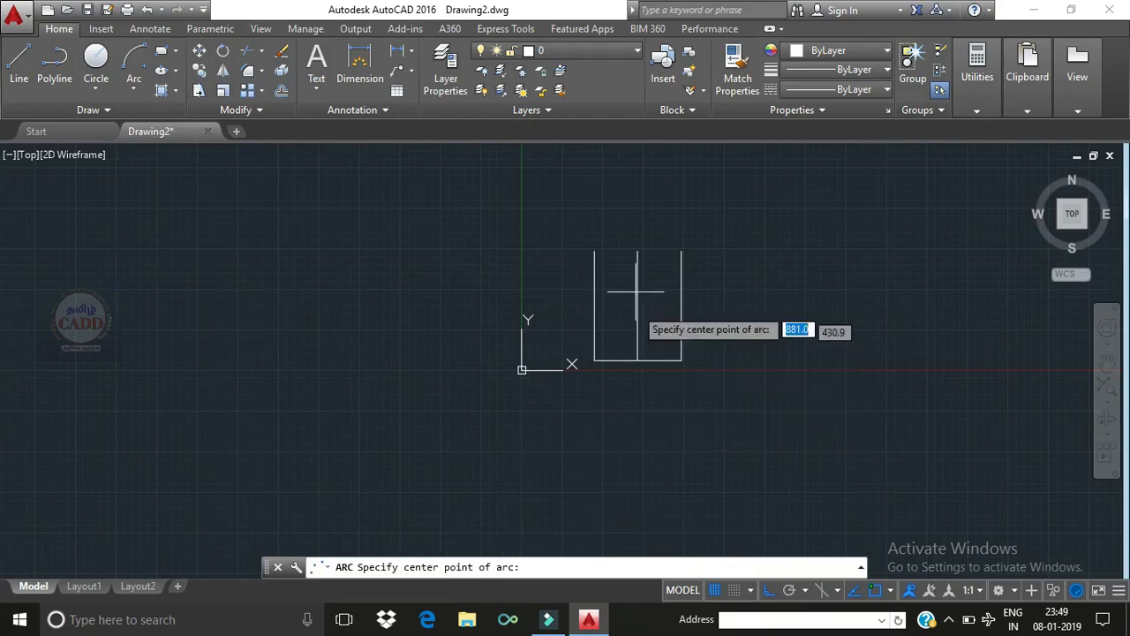
left_click(638, 251)
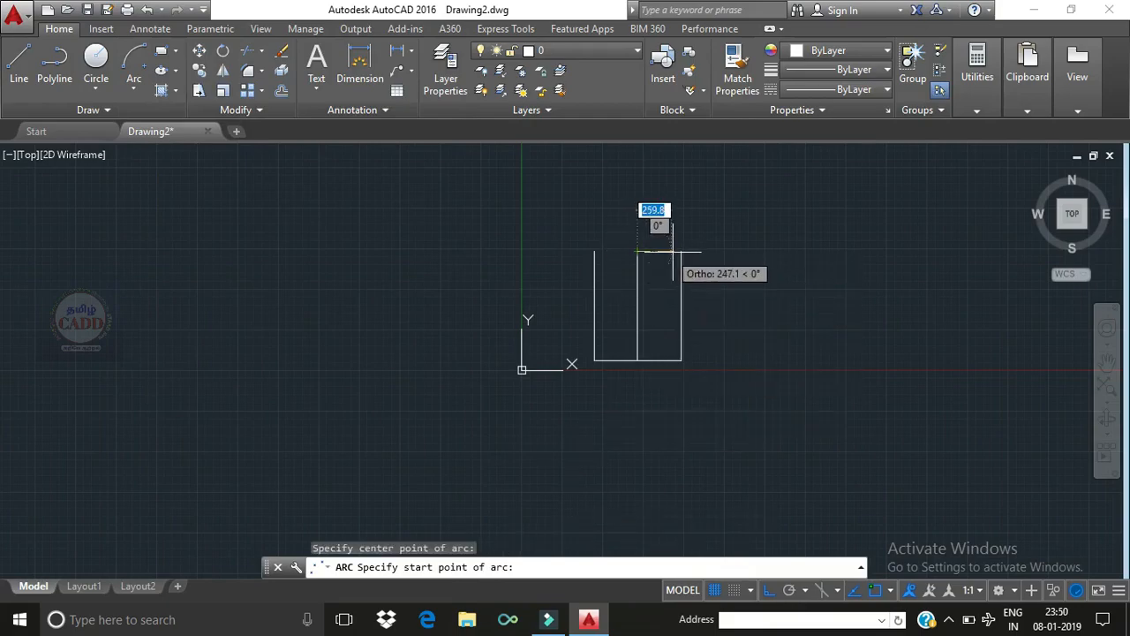
left_click(681, 252)
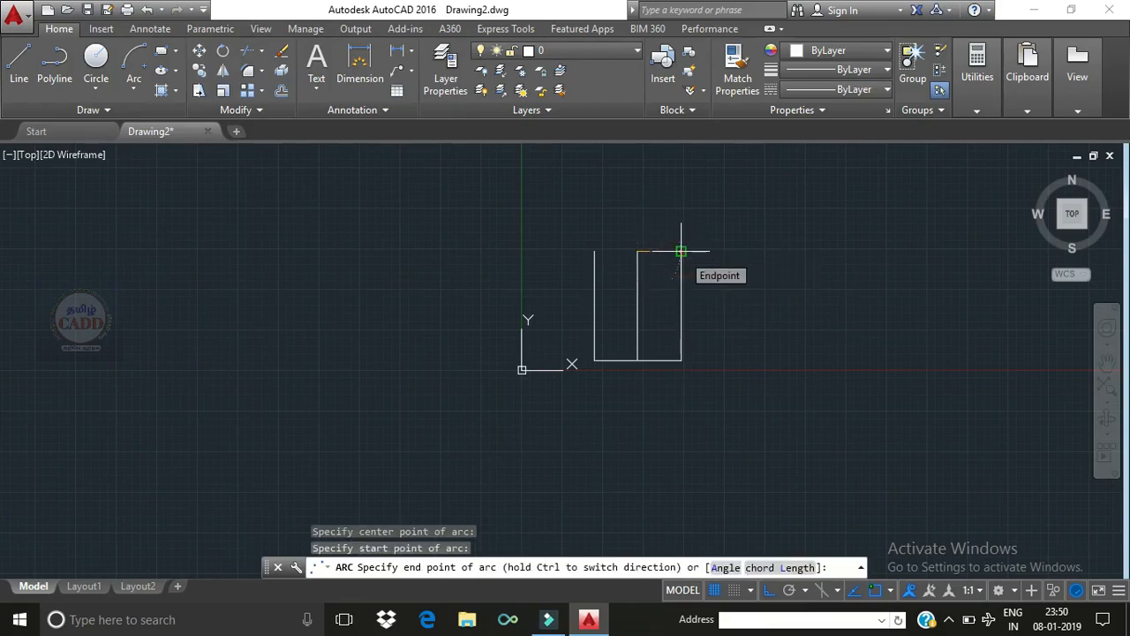
left_click(597, 256)
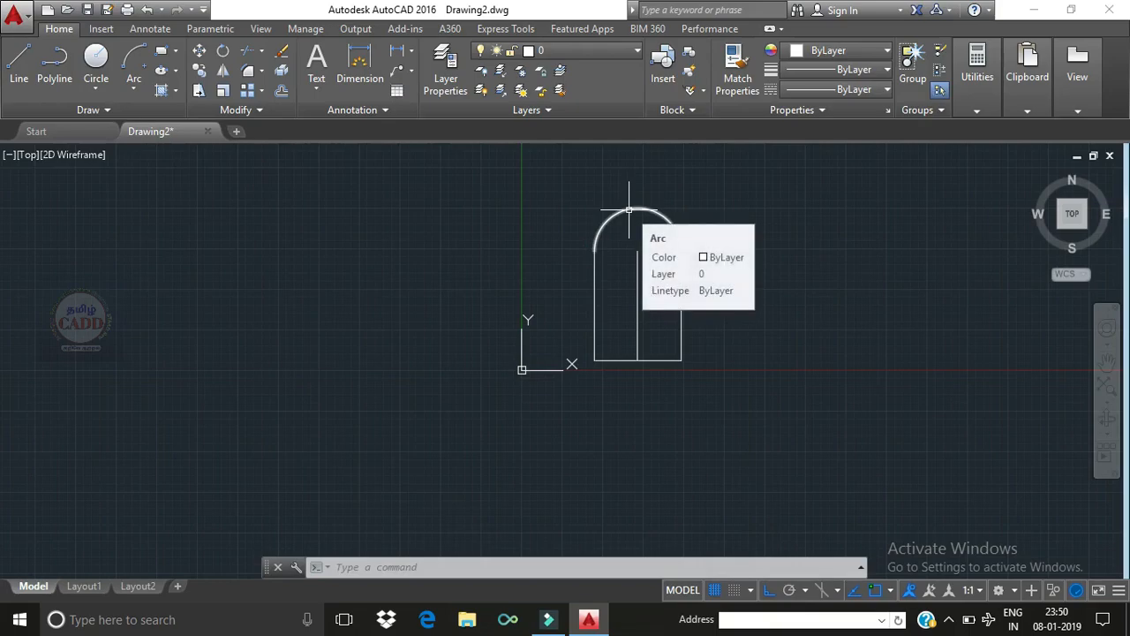
Erase the semicircular arc above the open rectangle, keeping the middle line.
left_click(629, 210)
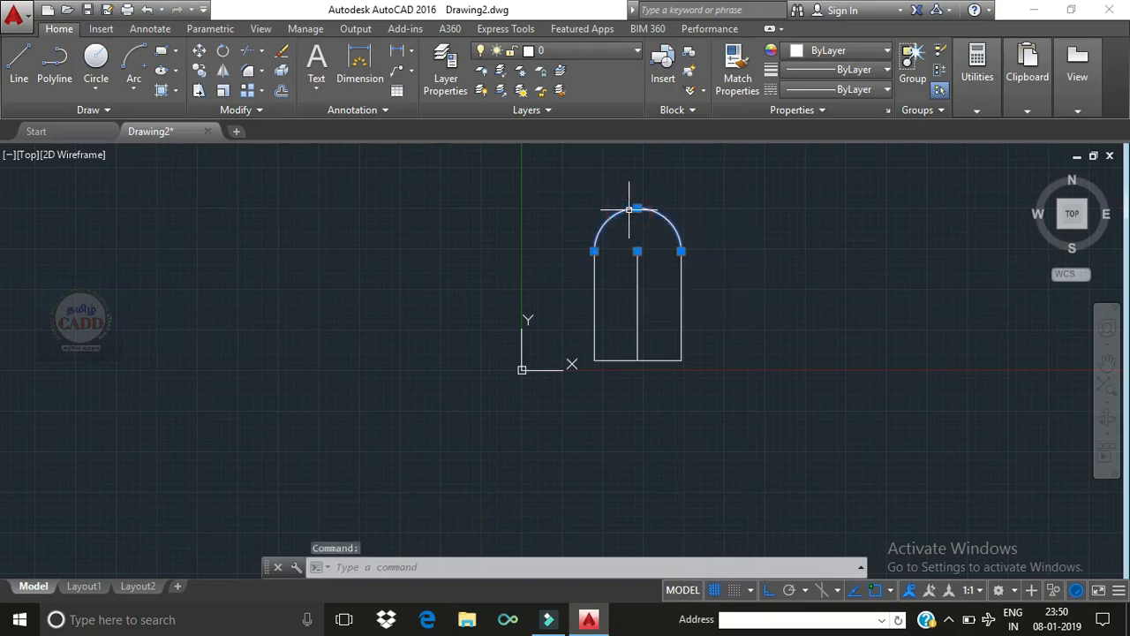
key("Delete")
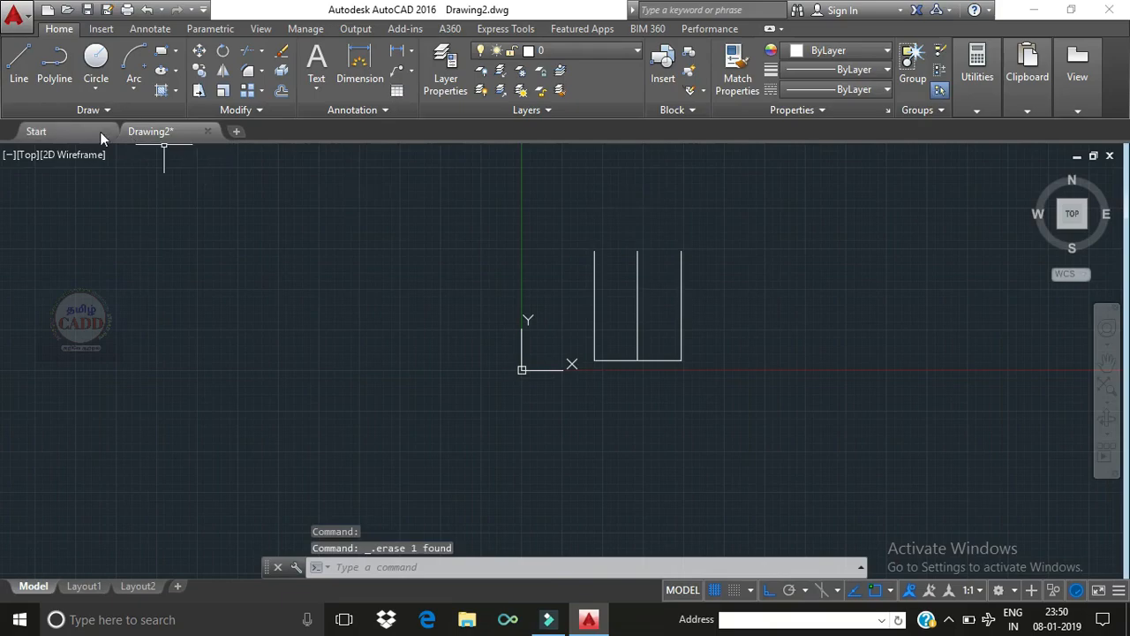
Draw a Center, Start, Angle arc centred on the middle line's upper end, starting at the right line's upper end, with a 180° included angle.
left_click(134, 90)
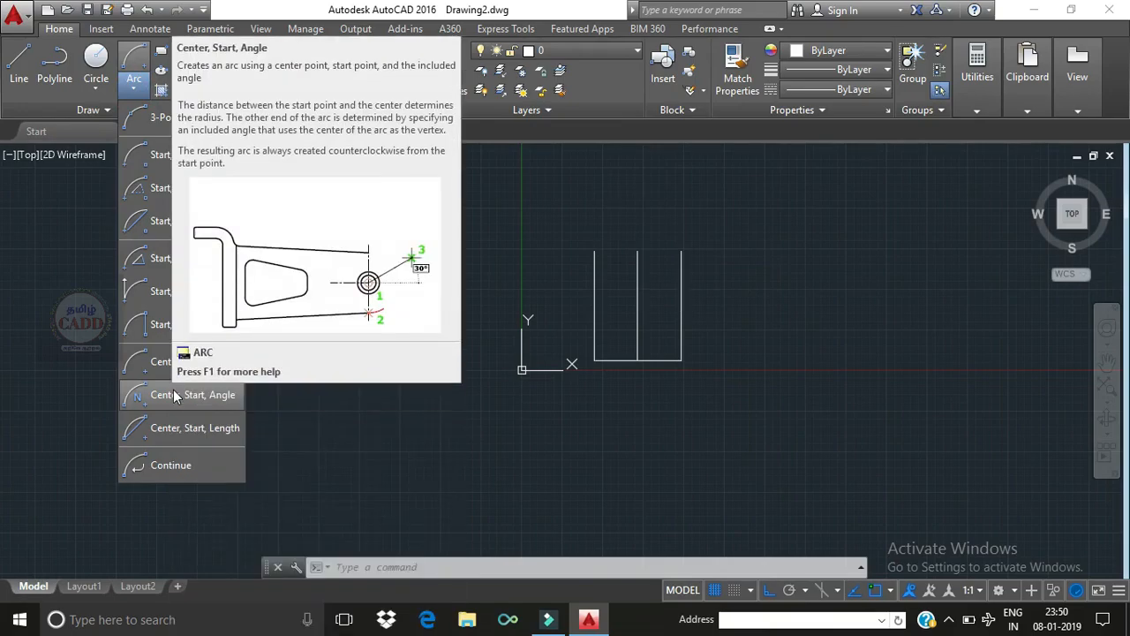
left_click(181, 394)
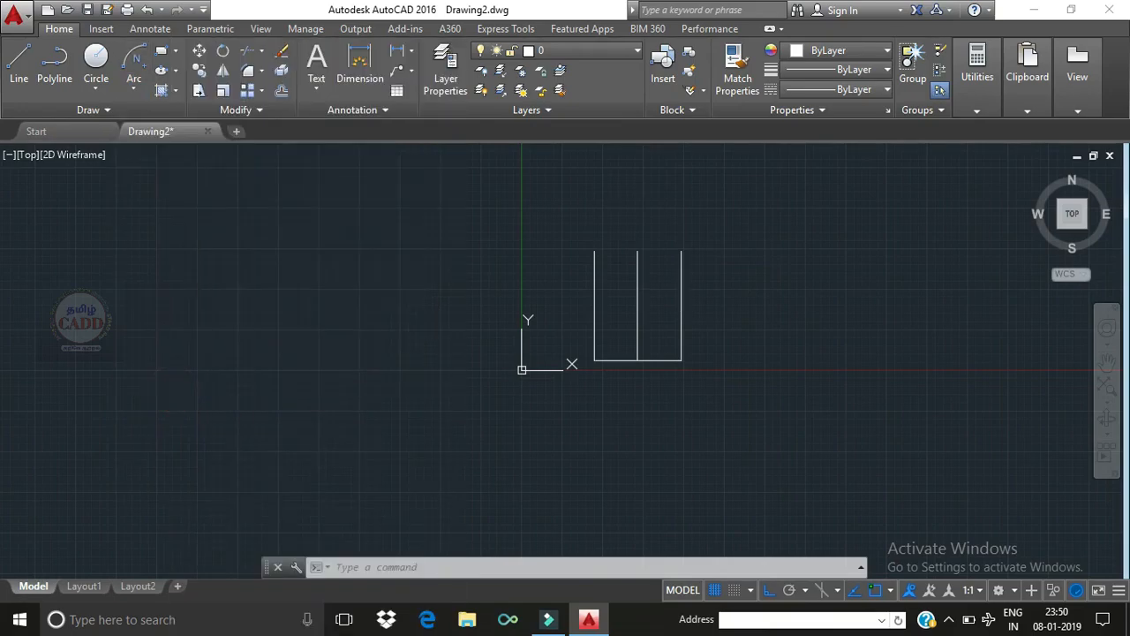
left_click(636, 252)
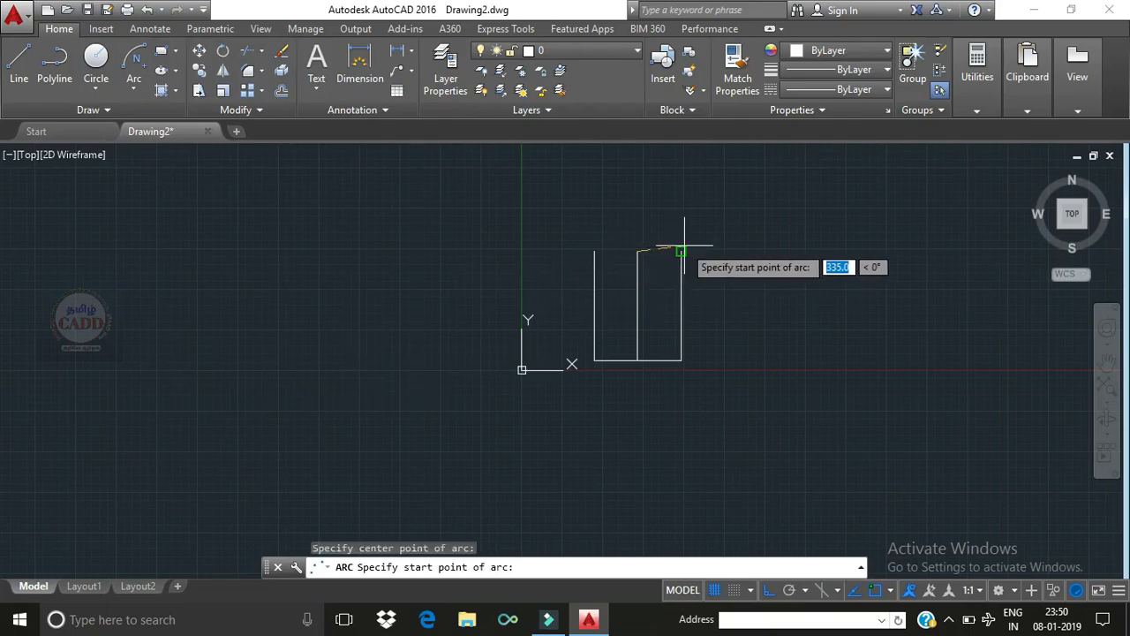
left_click(680, 252)
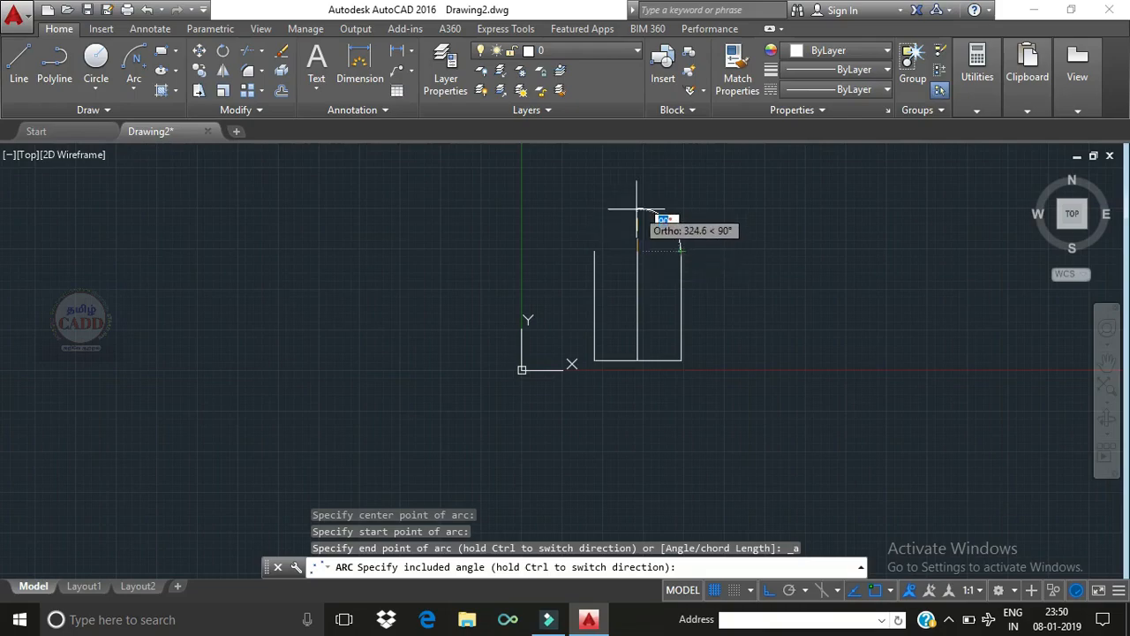
type("180")
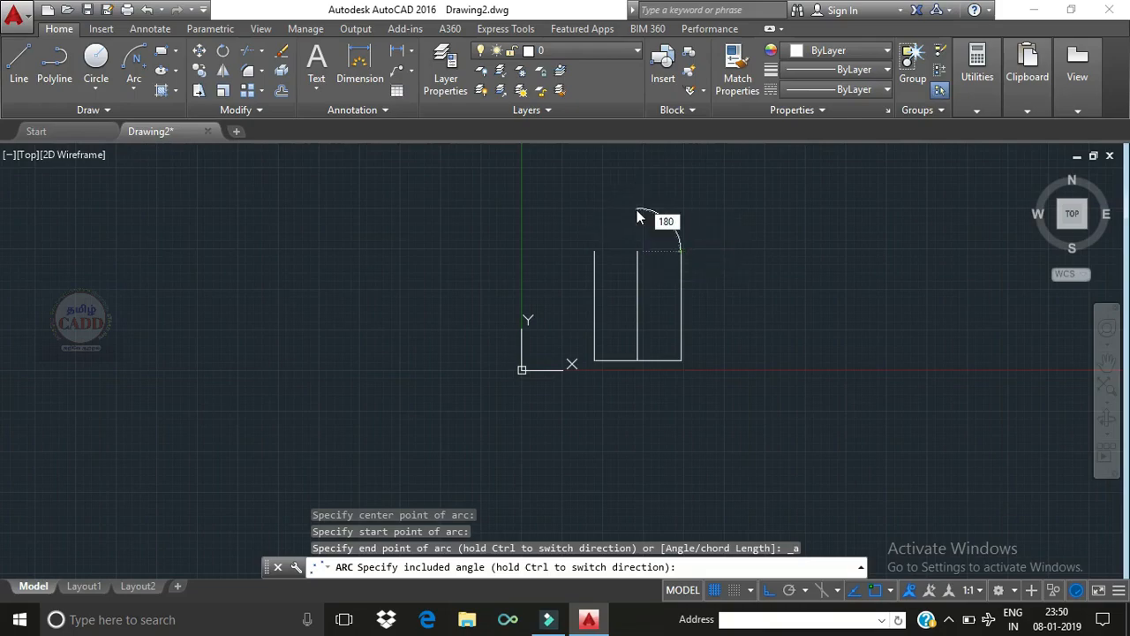
key("Return")
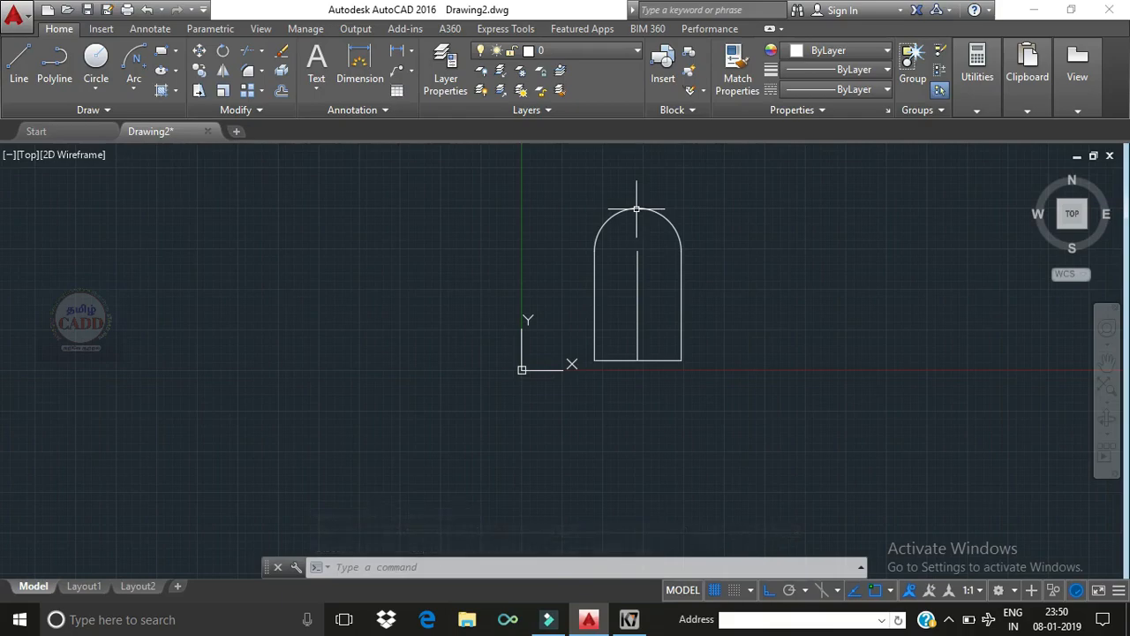
Replace the semicircle with a Center, Start, Length arc, using the same centre and start point and a chord length of 500.
left_click(605, 222)
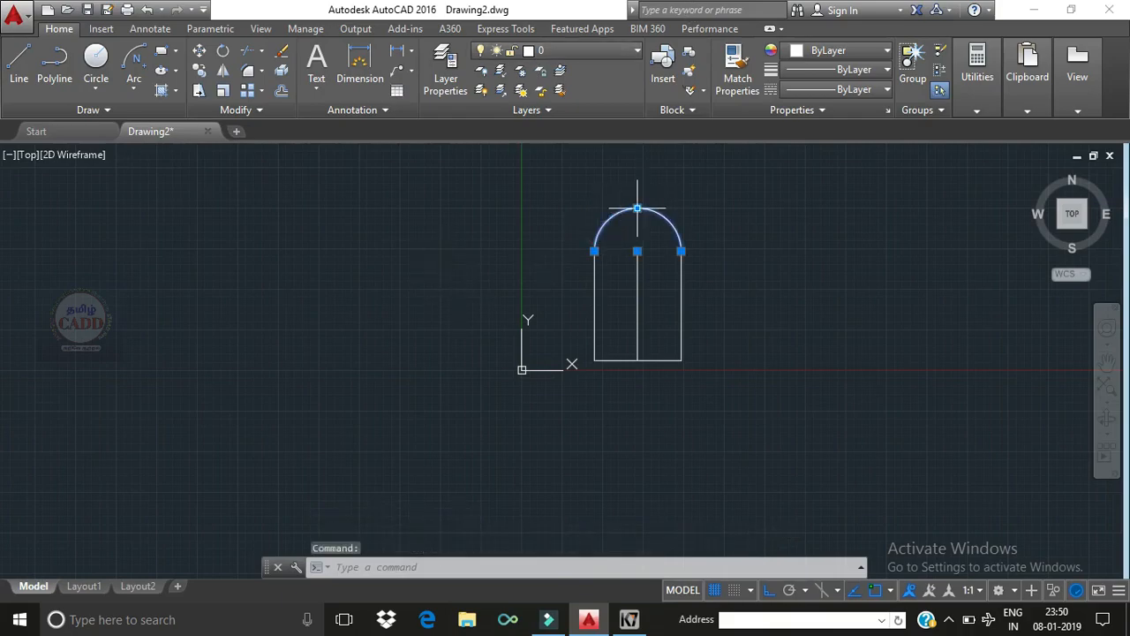
key("Delete")
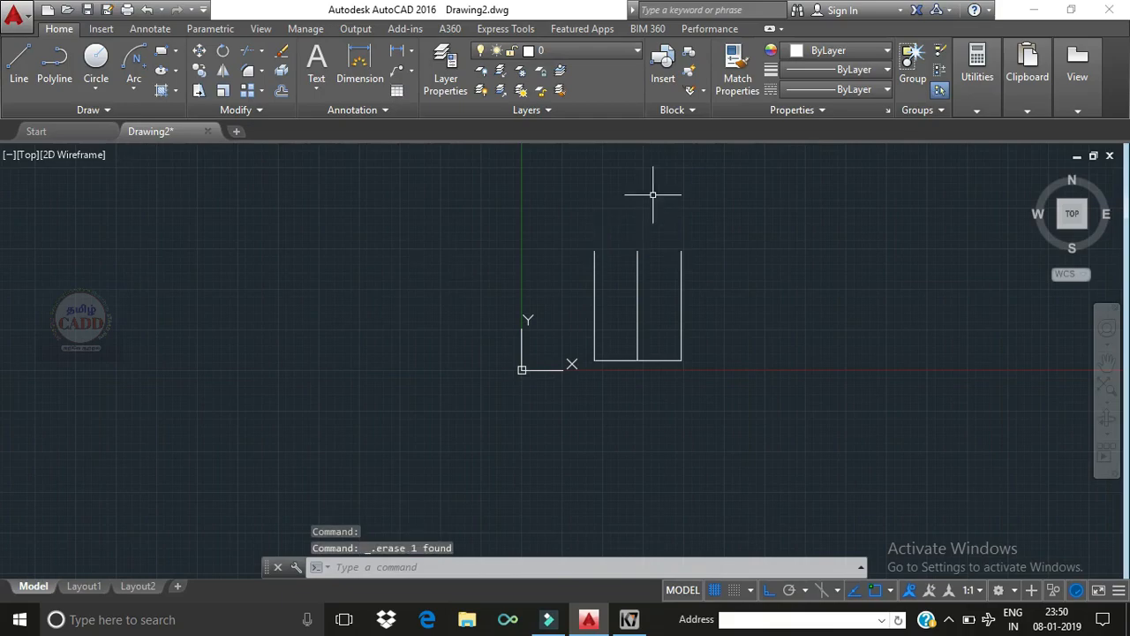
left_click(141, 91)
left_click(168, 428)
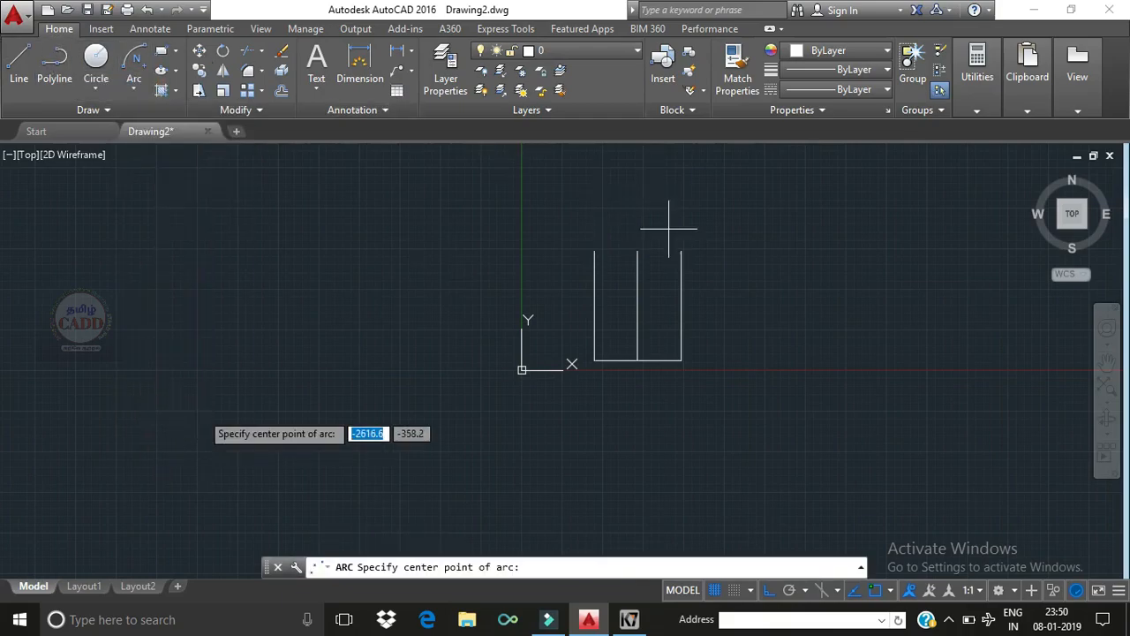
left_click(637, 252)
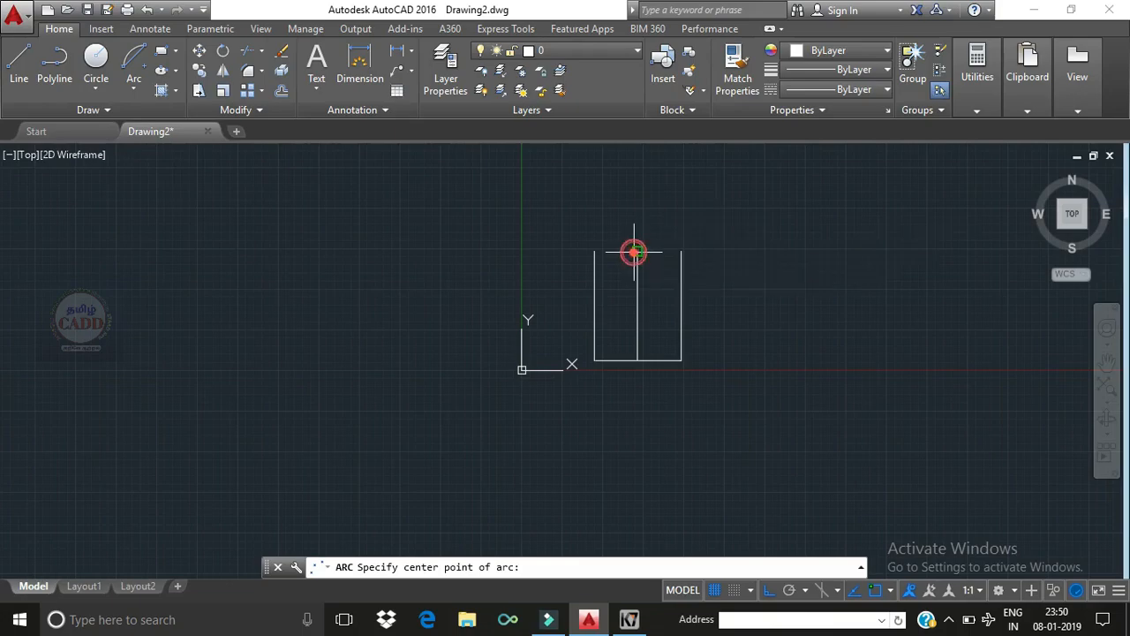
left_click(681, 252)
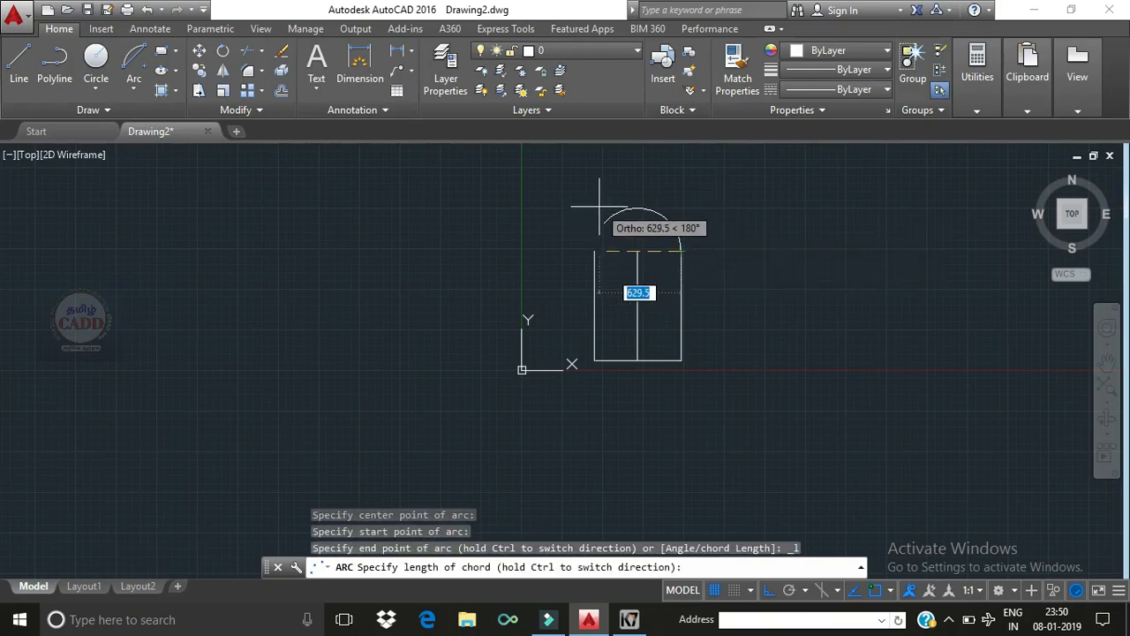
type("5")
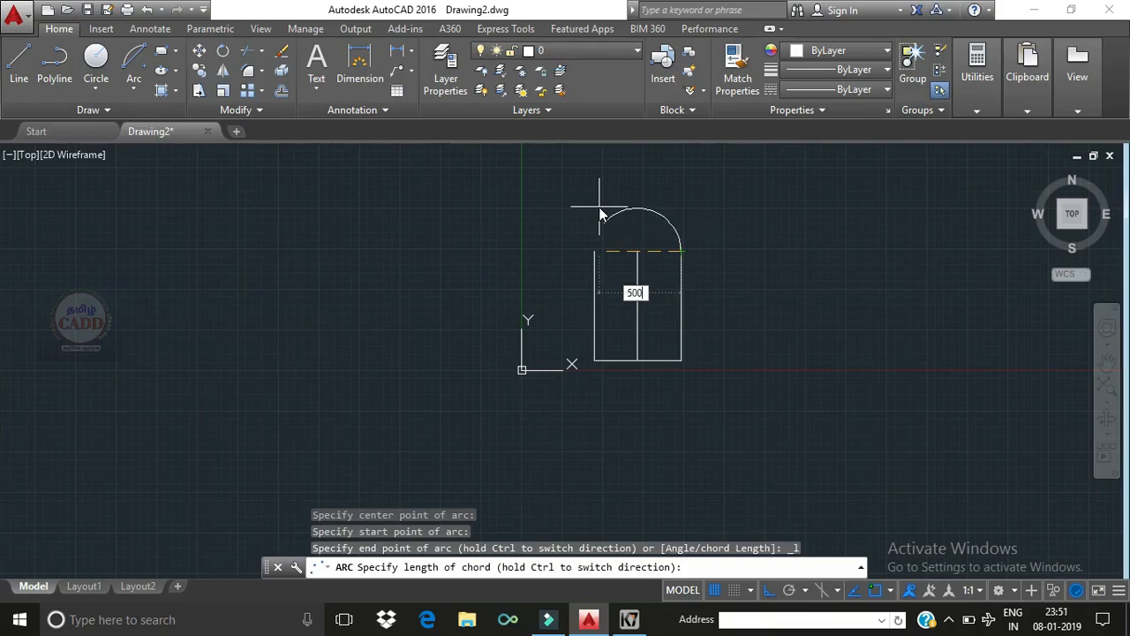
type("00")
key("Return")
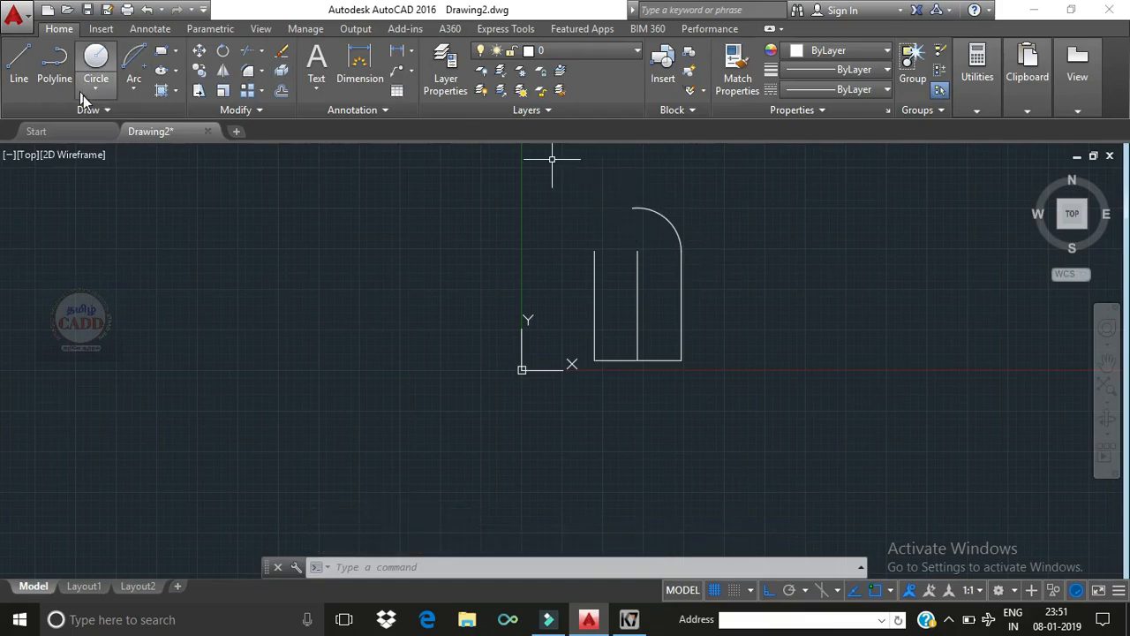
Continue the quarter-like arc with a tangent arc, with Ortho off, ending about 750 mm away, down and to the left beyond the left line.
left_click(133, 86)
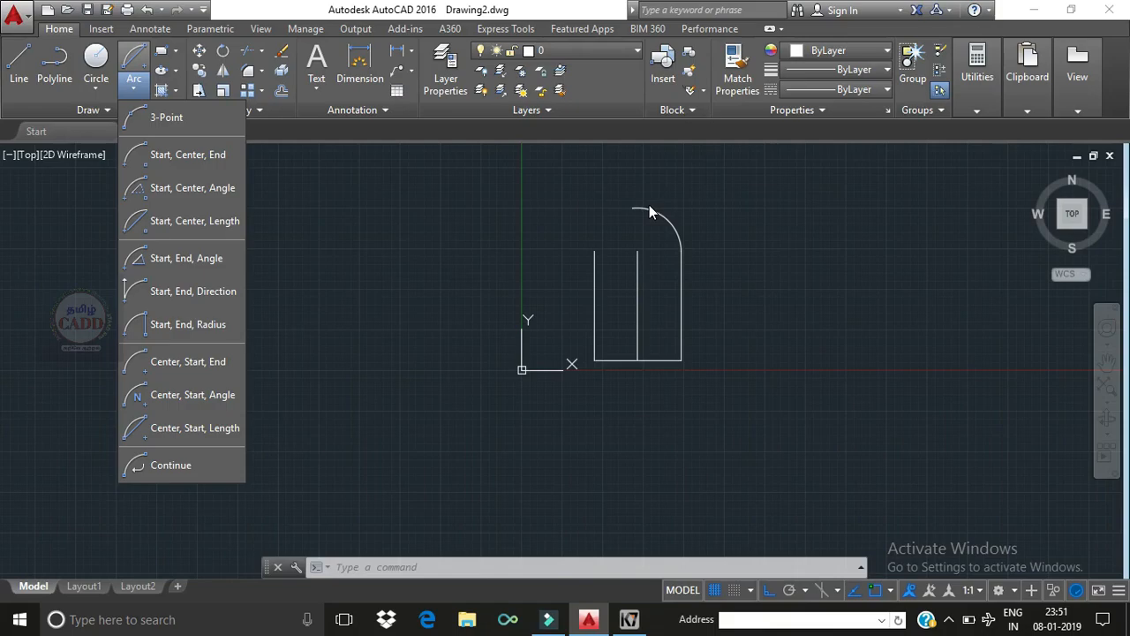
left_click(193, 461)
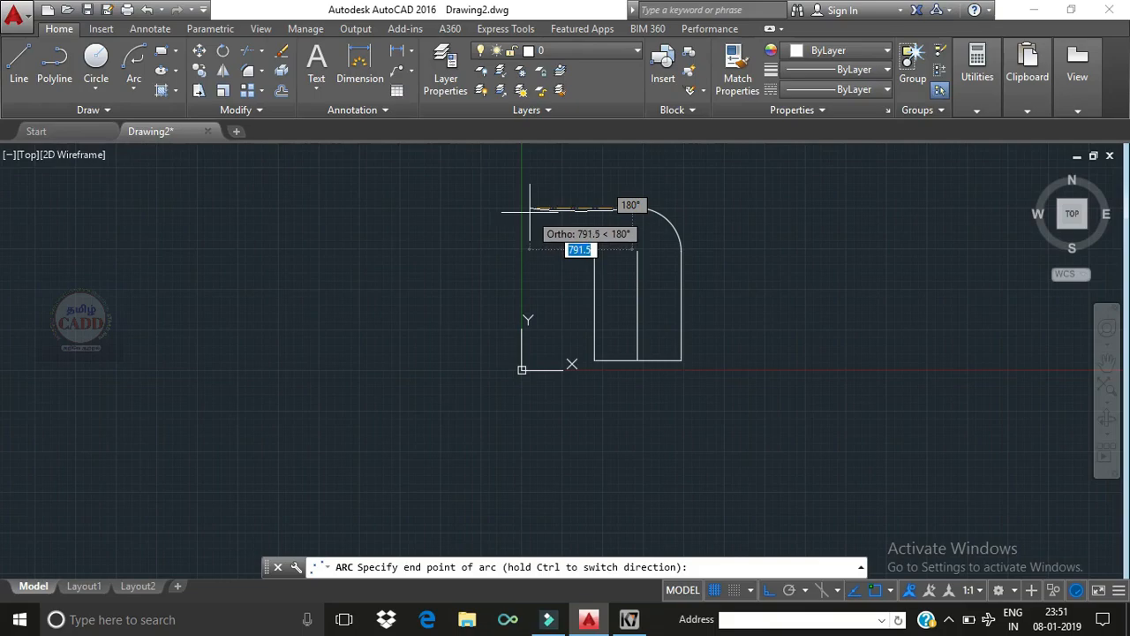
key("F8")
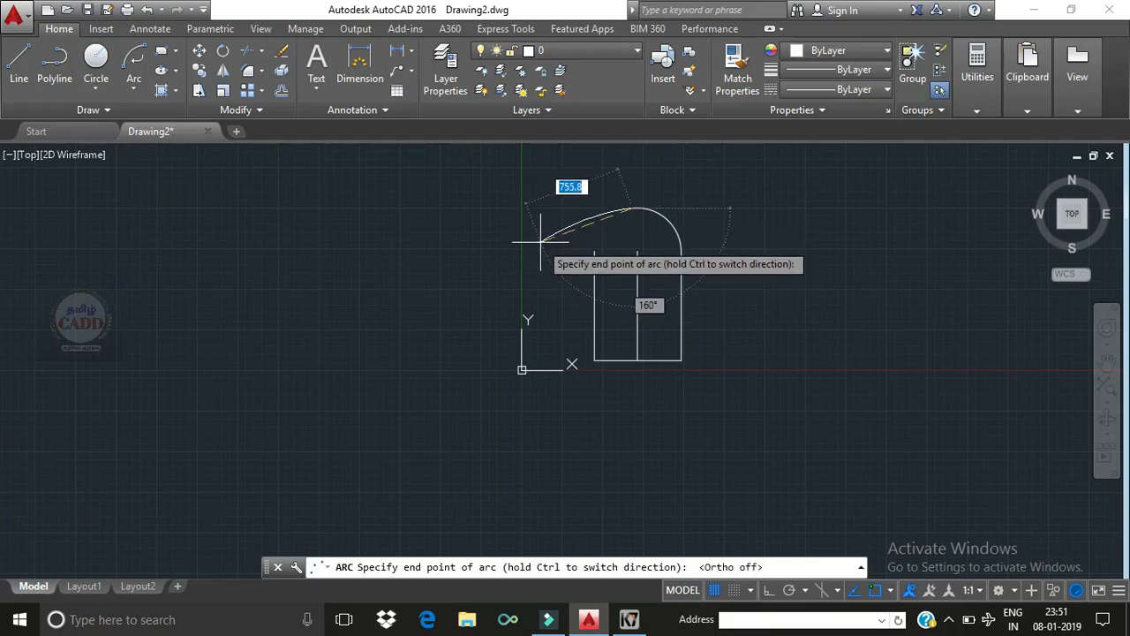
left_click(542, 238)
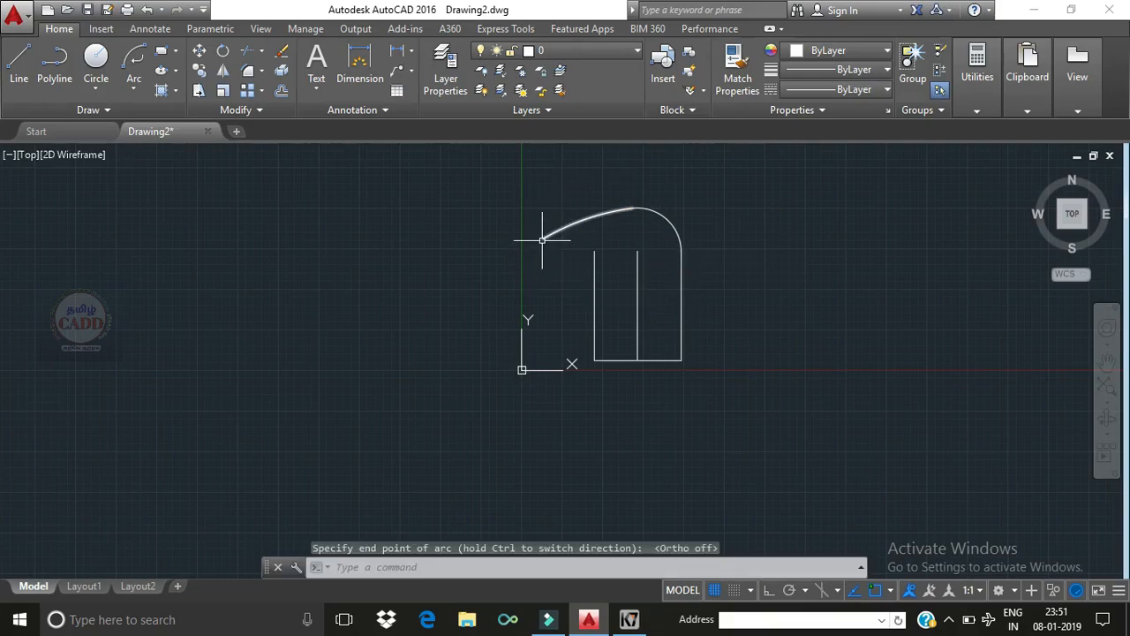
Add another Continue arc from the last arc's free end, curling up and over to a point left of the Y axis.
left_click(133, 96)
left_click(177, 466)
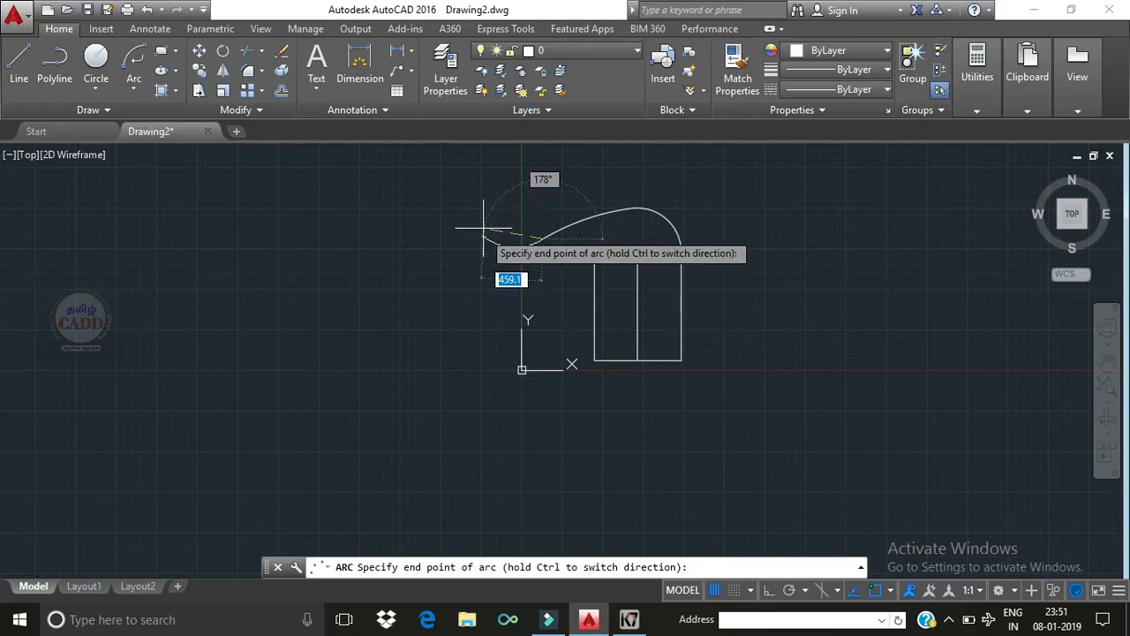
left_click(500, 178)
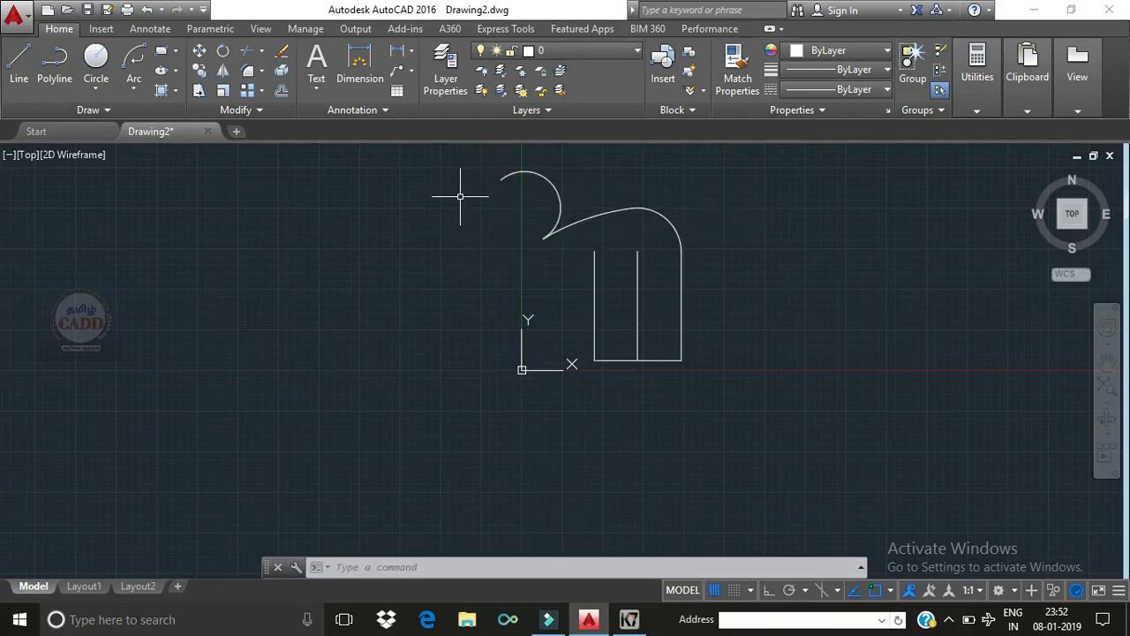